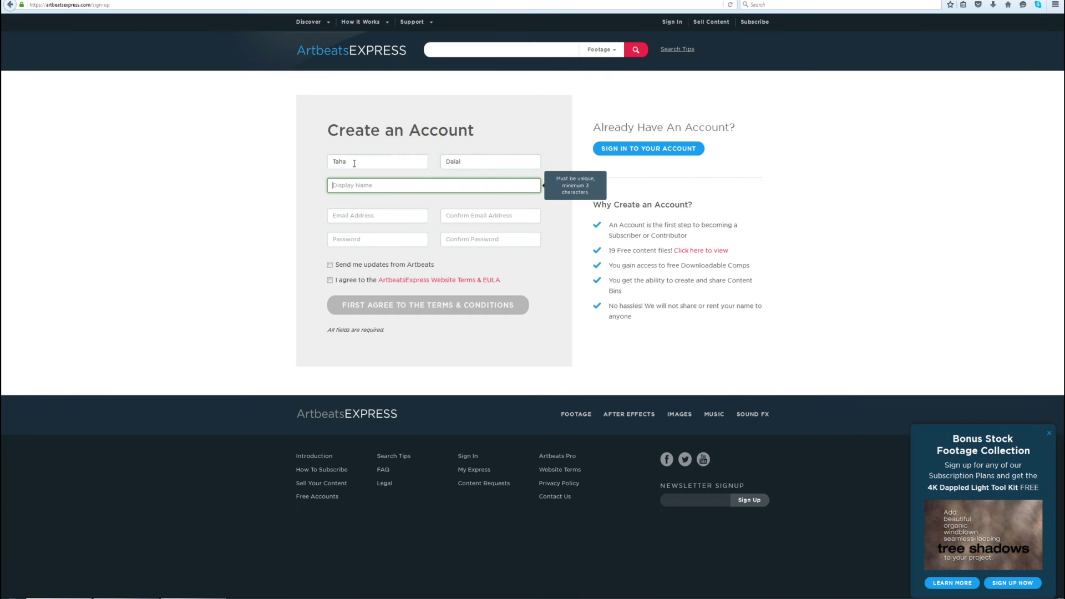
Enter the chosen username and the e-mail address in the Create an Account form
type("TjStyle")
key("Tab")
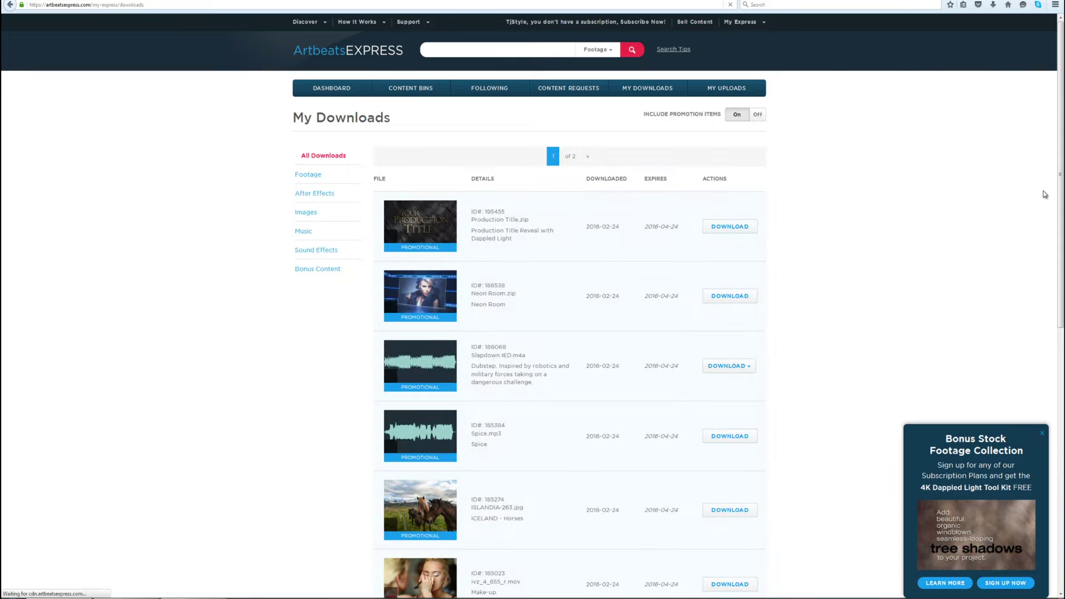
Scroll through the My Downloads list of promotional files
scroll(1045, 194, "down", 10)
scroll(1063, 158, "up", 9)
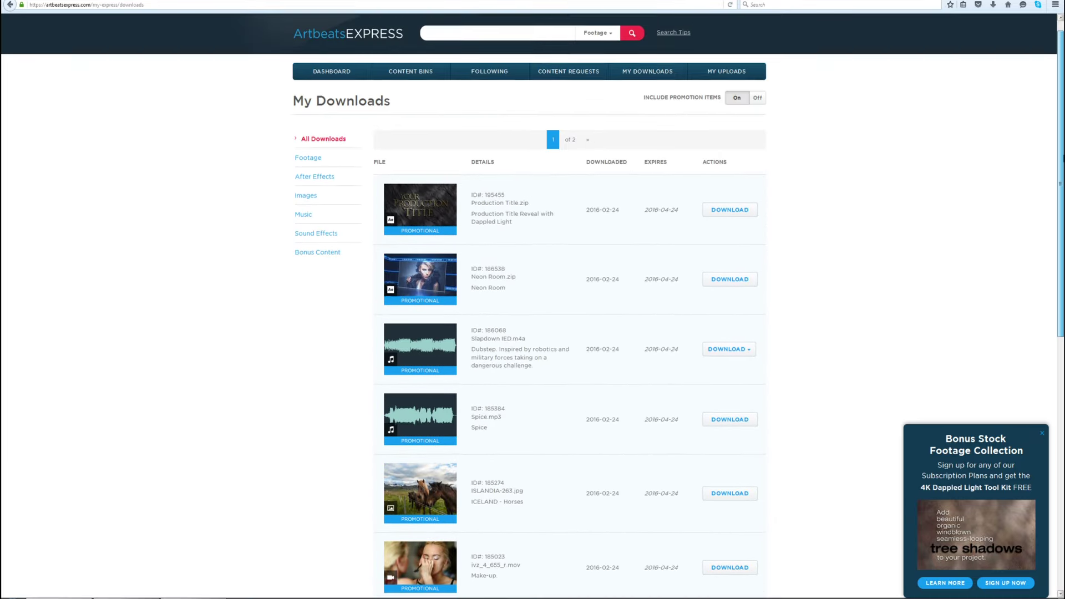
scroll(1062, 158, "down", 5)
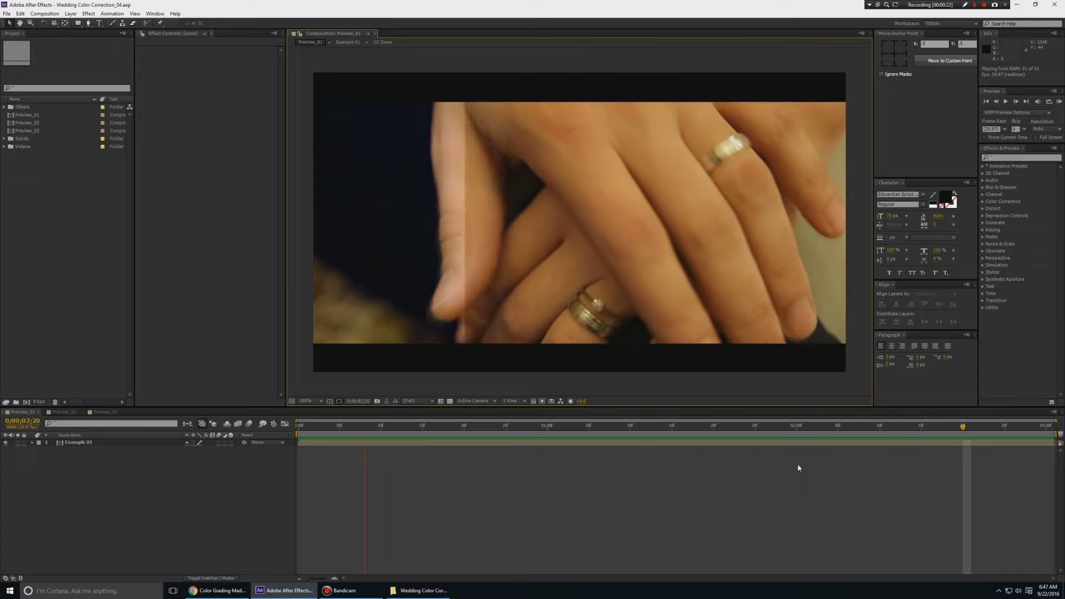
Replay Preview_01, return it to the first frame, then play Preview_02
key("space")
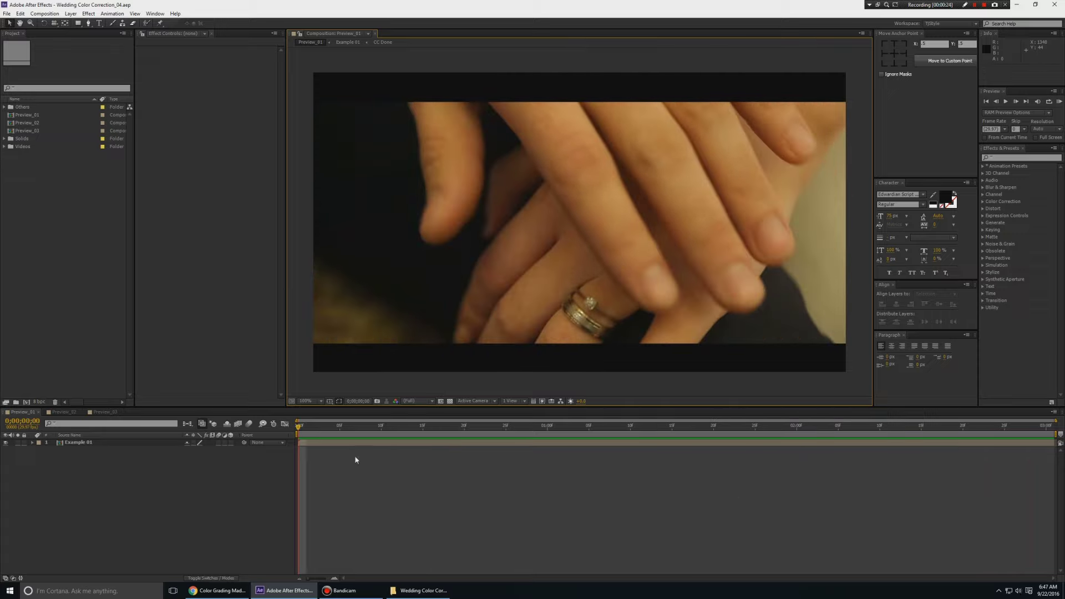
key("space")
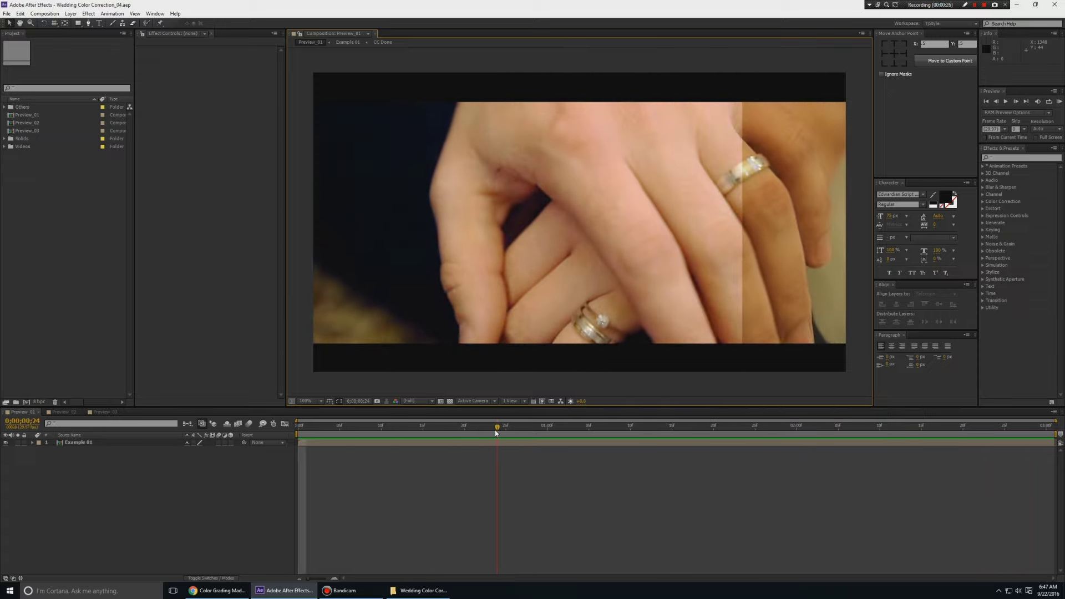
left_click(348, 427)
left_click_drag(348, 429, 299, 428)
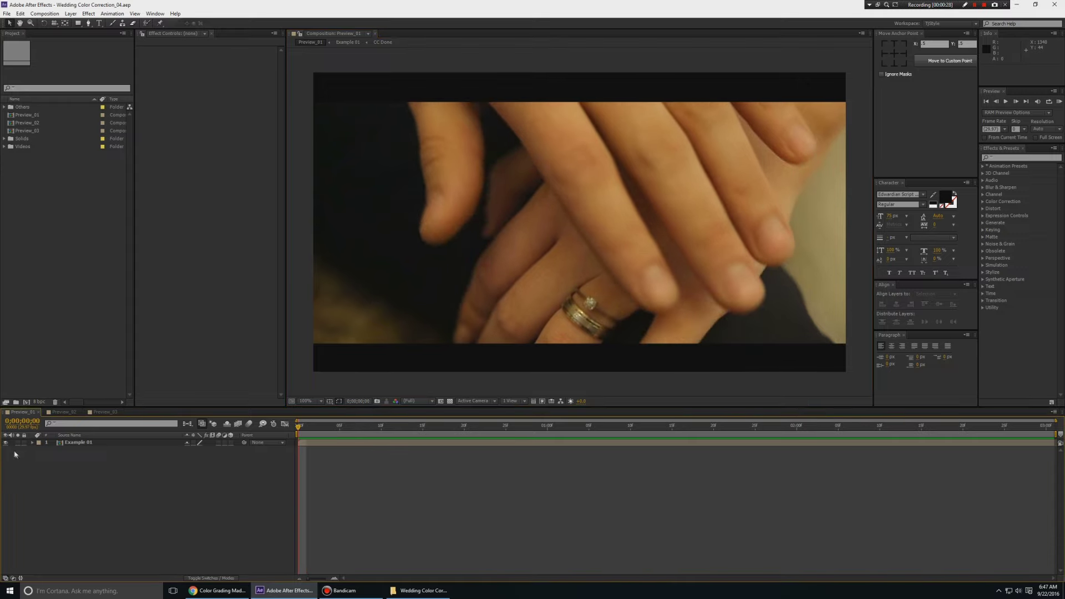
left_click(66, 412)
key("space")
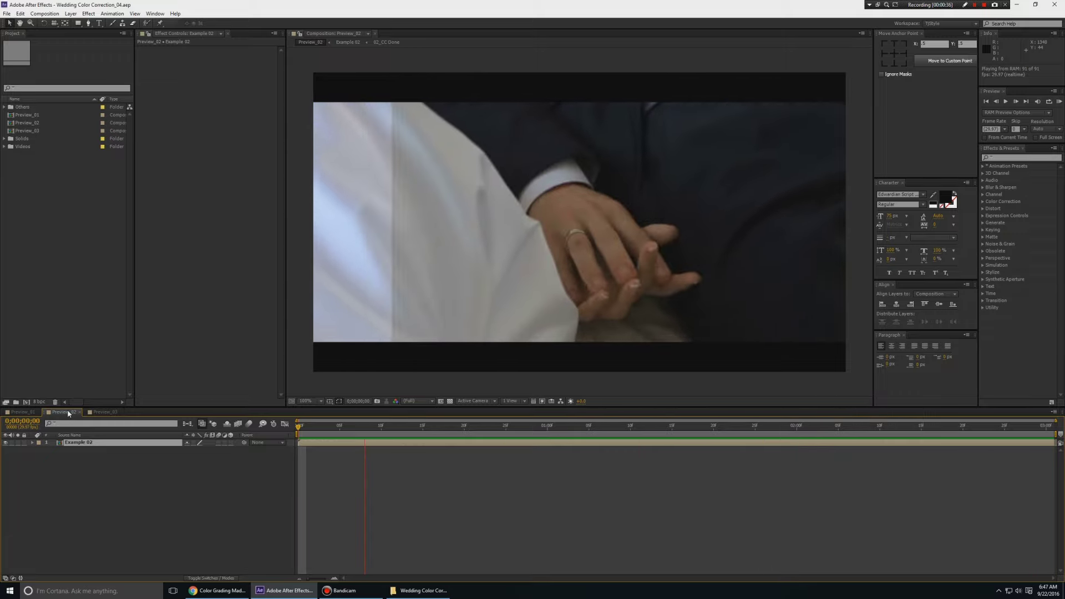
Play Preview_03, pausing at 0;00;01;11 and stopping near the start
key("shift+period")
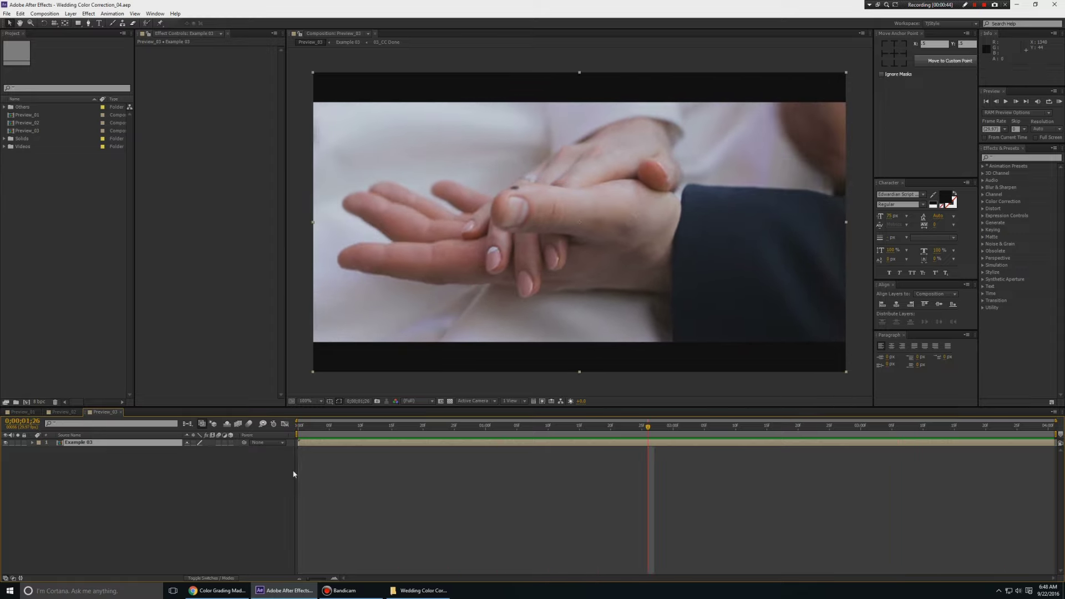
key("space")
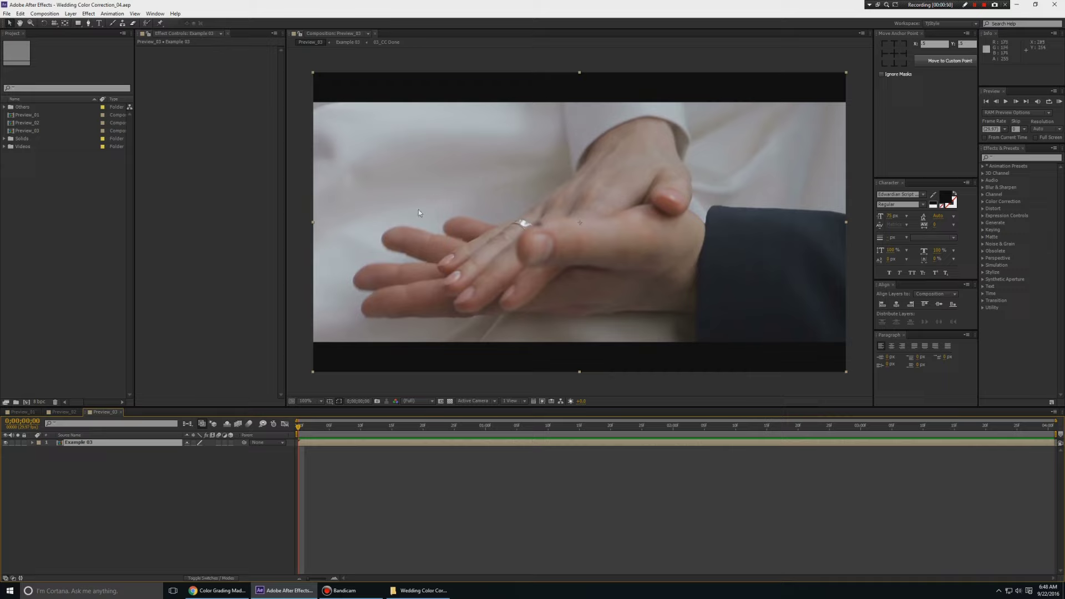
key("space")
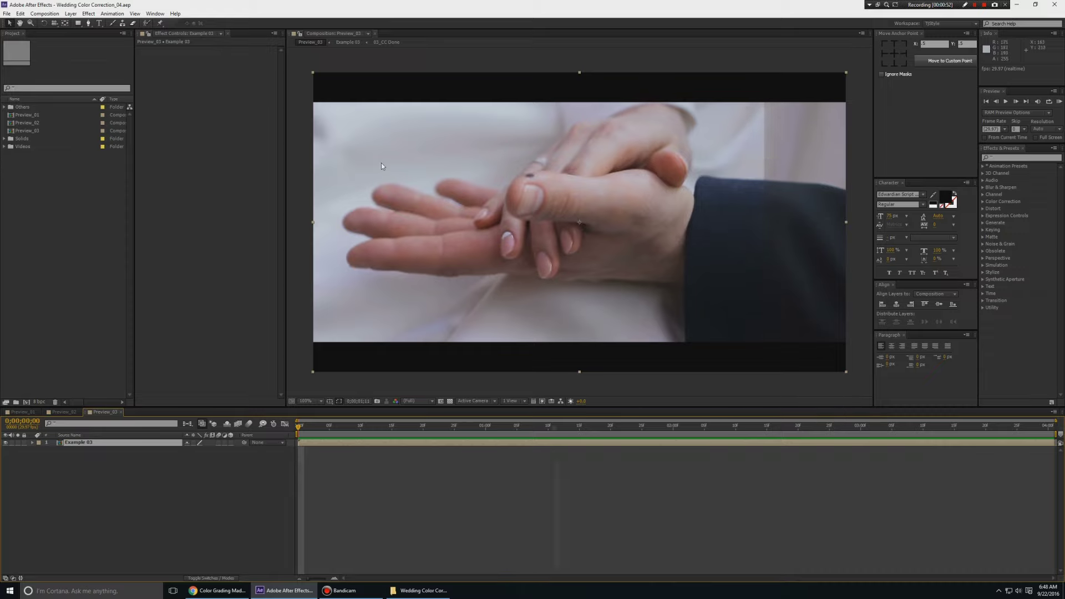
key("space")
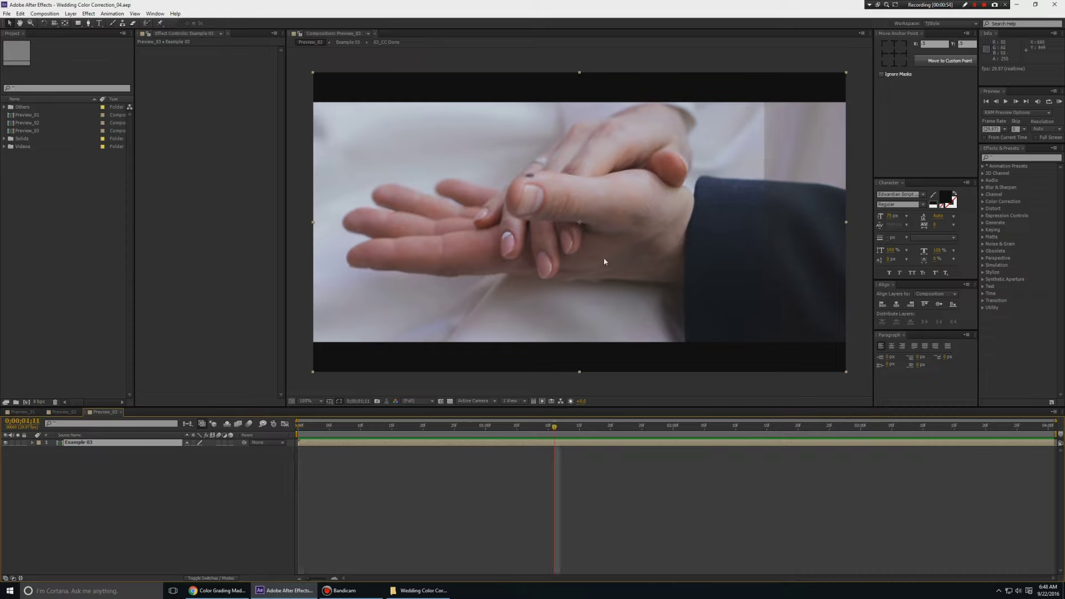
key("space")
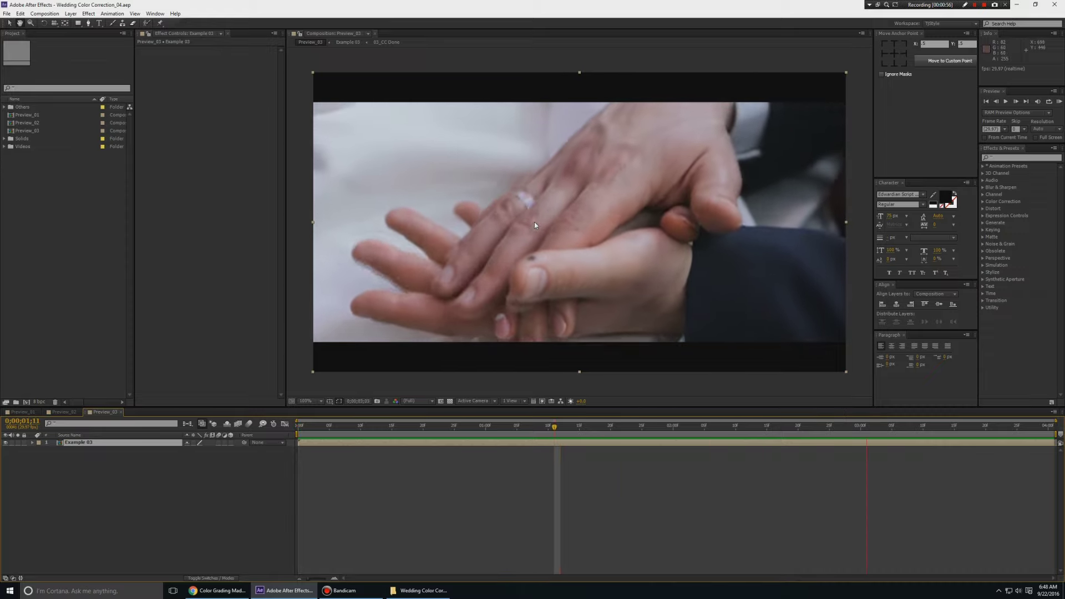
key("space")
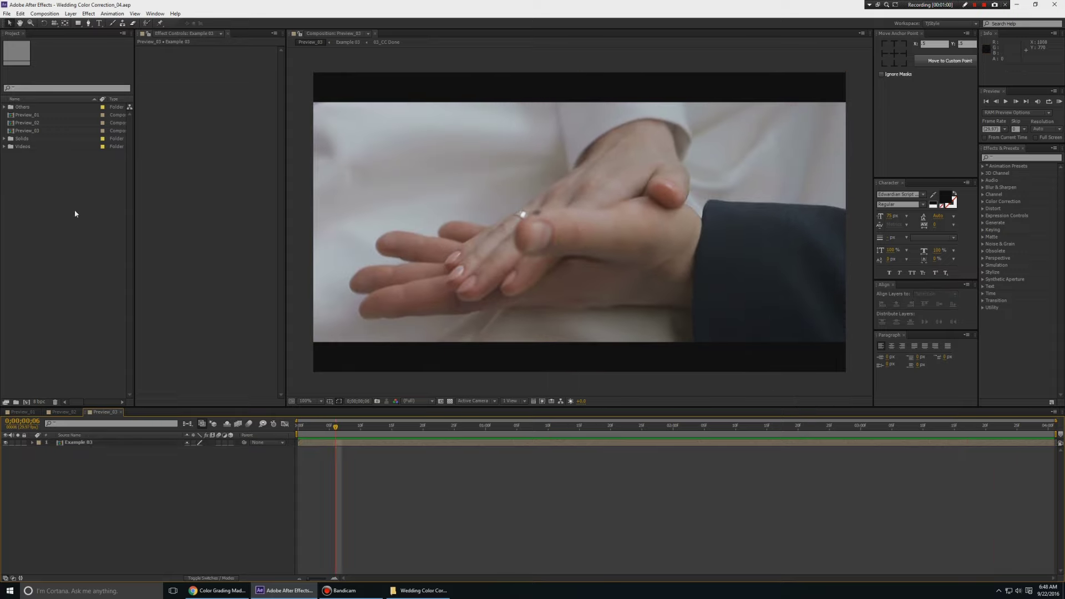
Create a new composition from the Video 01 footage in the Videos folder
left_click(25, 147)
left_click(4, 146)
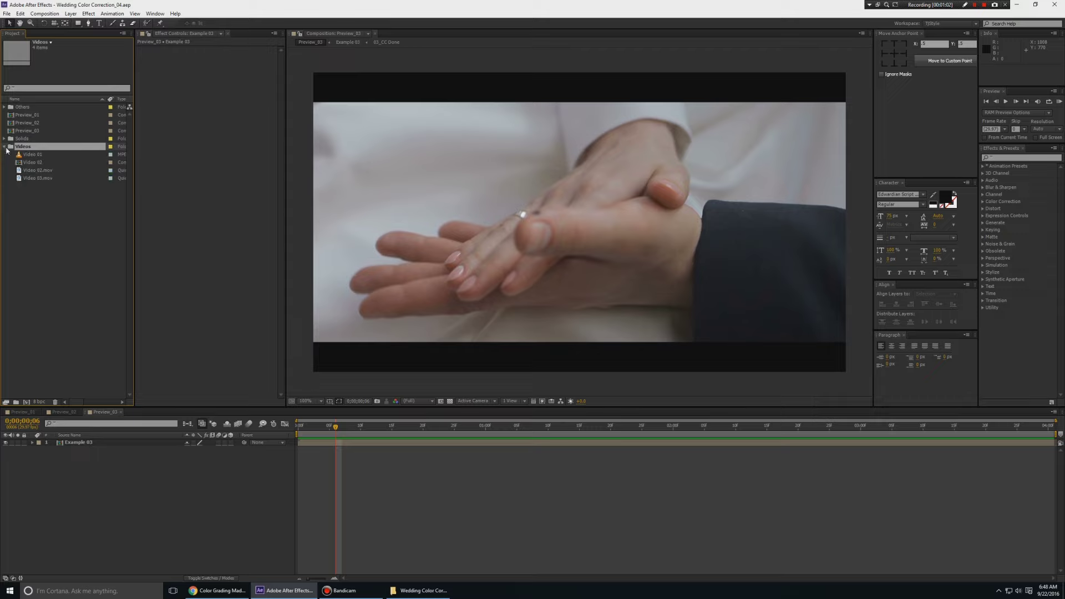
left_click(42, 155)
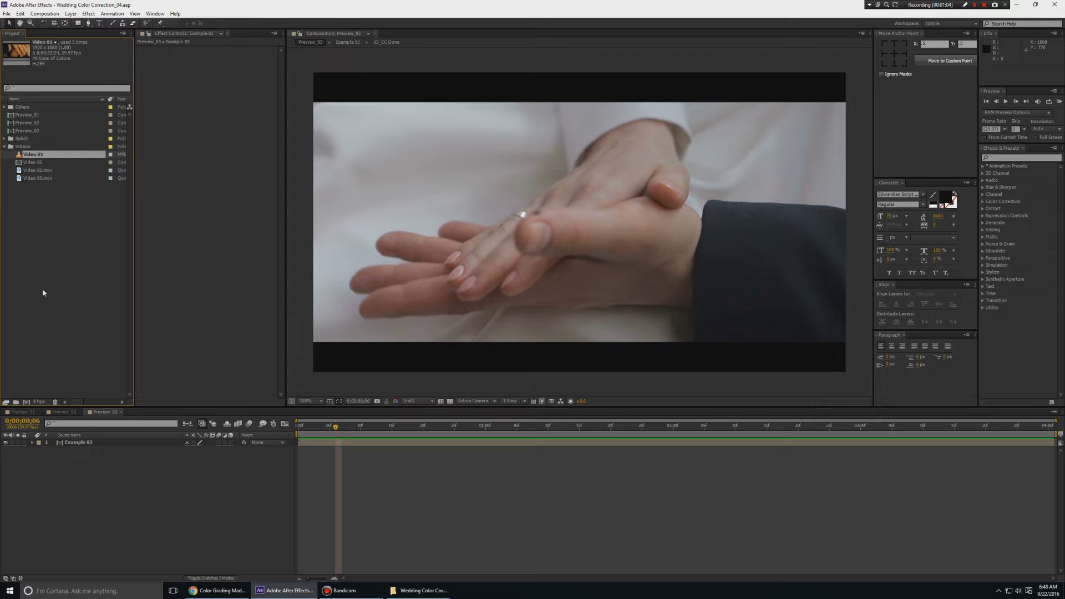
left_click_drag(38, 178, 26, 401)
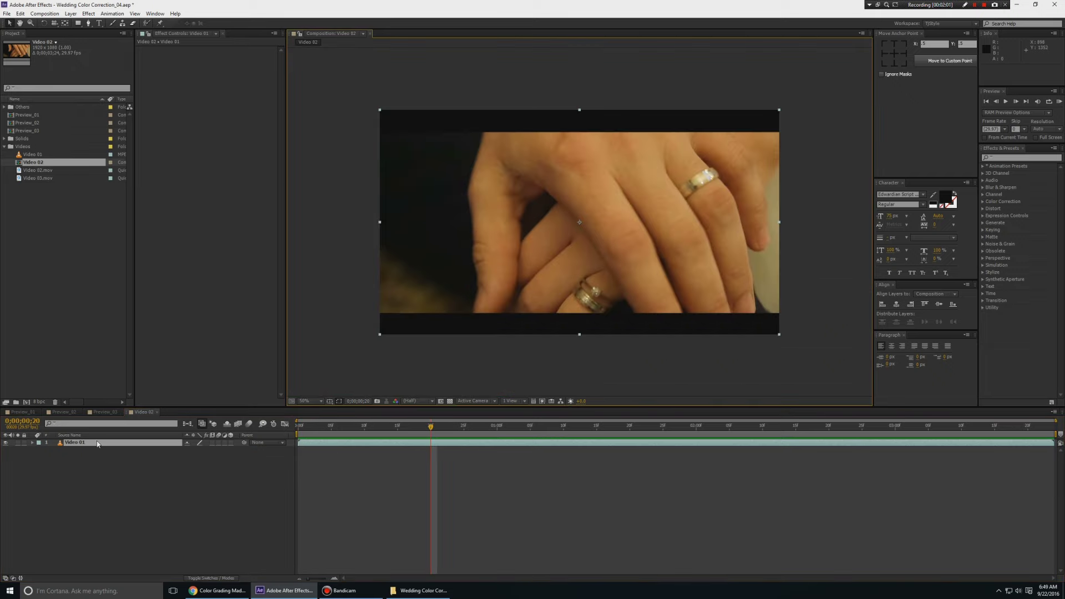
Add an adjustment layer above the Video 01 layer
left_click(105, 470)
right_click(110, 462)
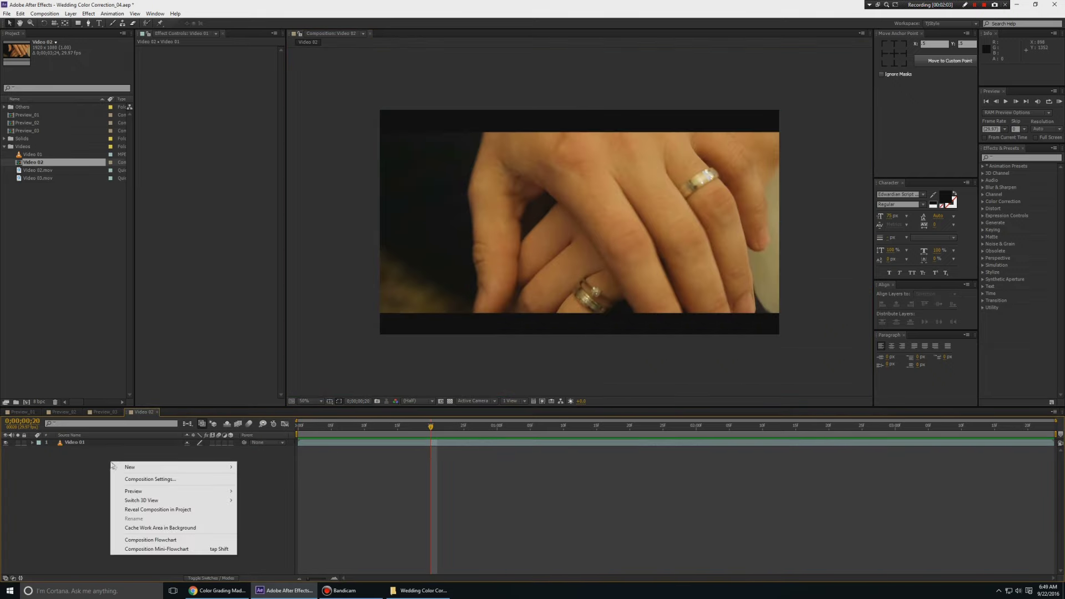
mouse_move(156, 470)
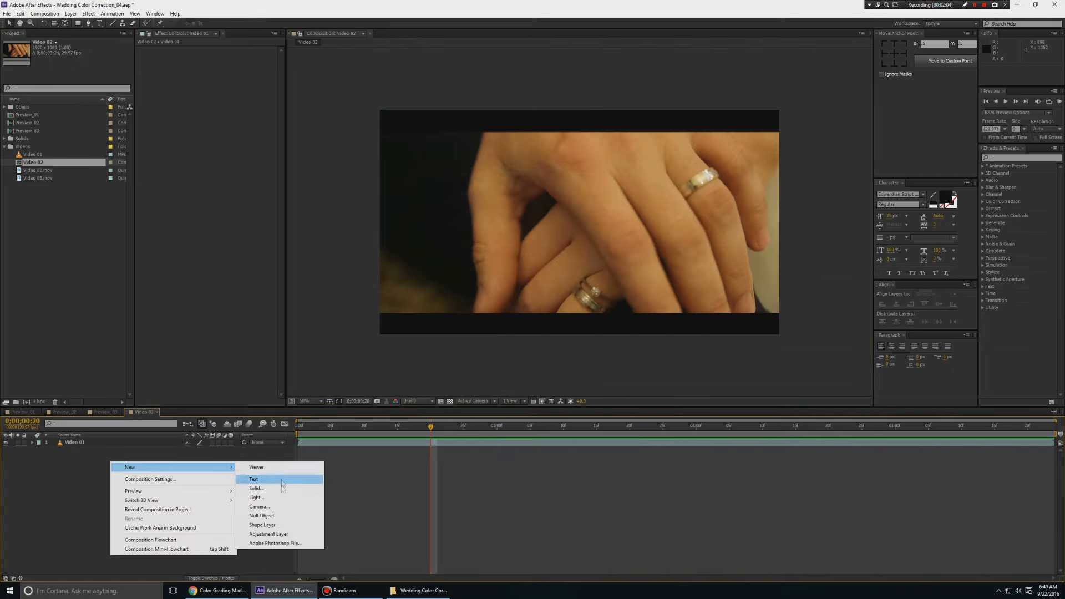
left_click(278, 531)
left_click(84, 443)
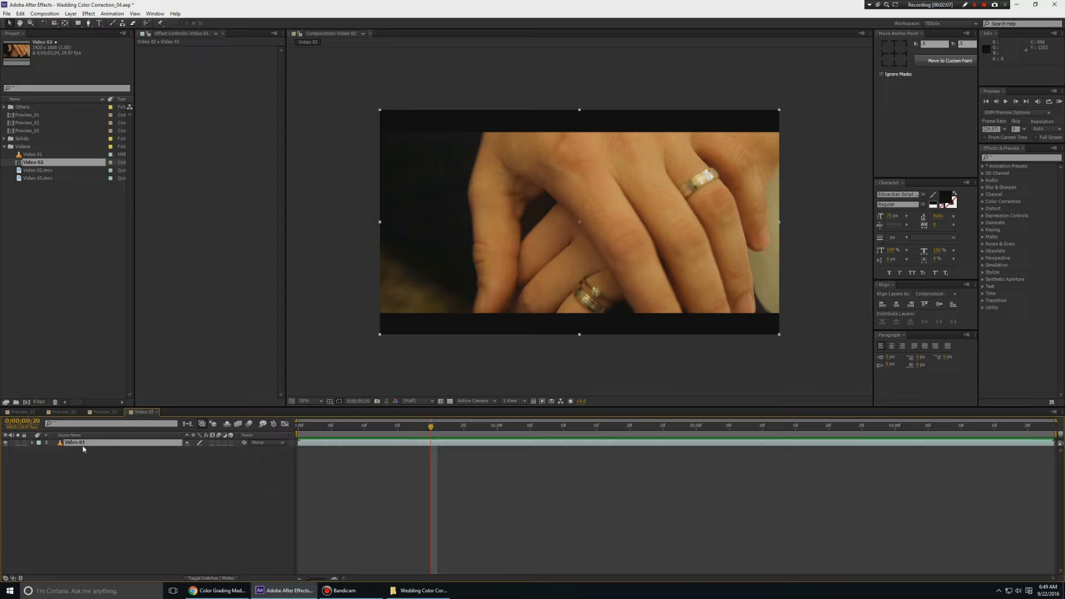
left_click(103, 472)
right_click(105, 467)
mouse_move(161, 471)
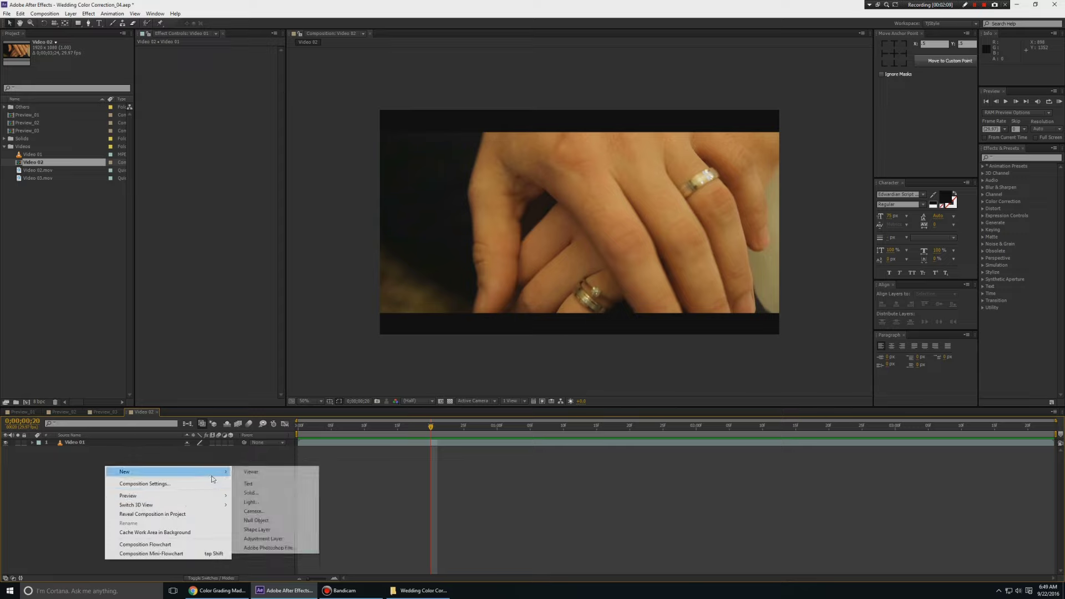
left_click(281, 537)
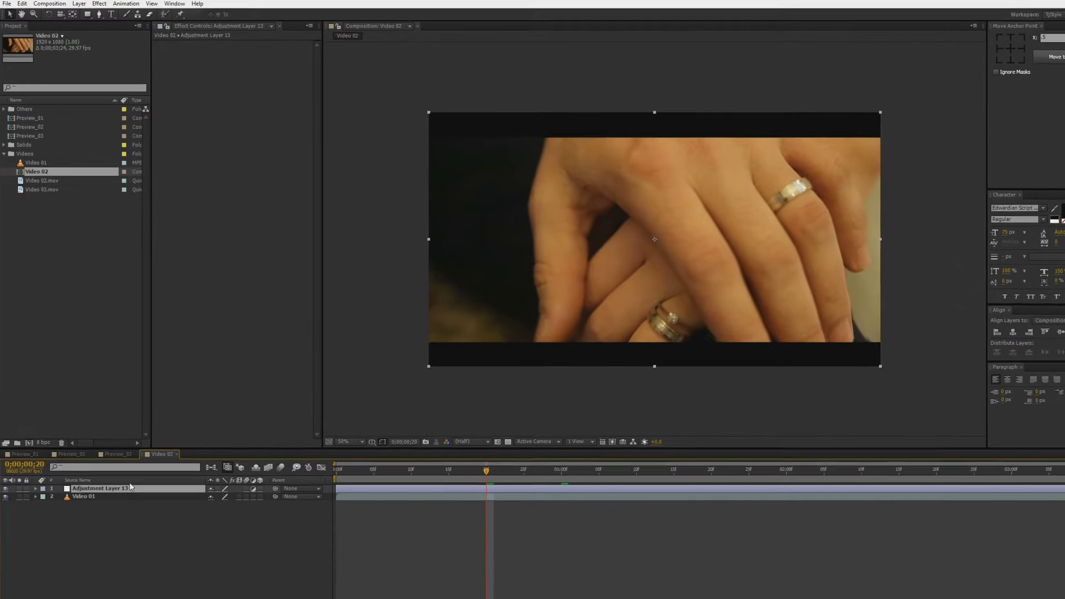
Rename the adjustment layer to CC
right_click(117, 443)
left_click(146, 515)
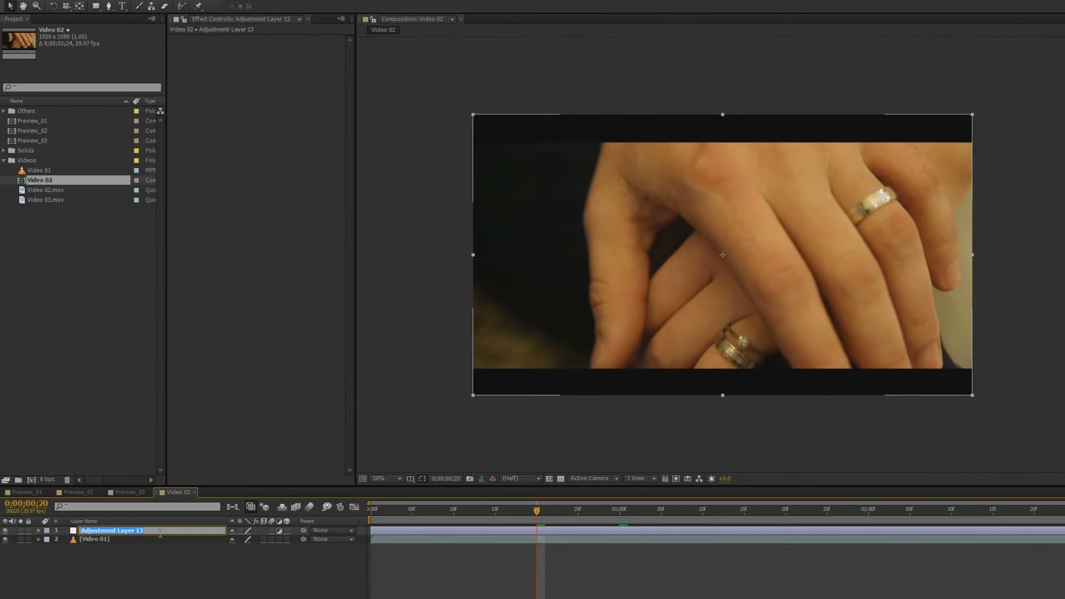
type("CC")
key("Return")
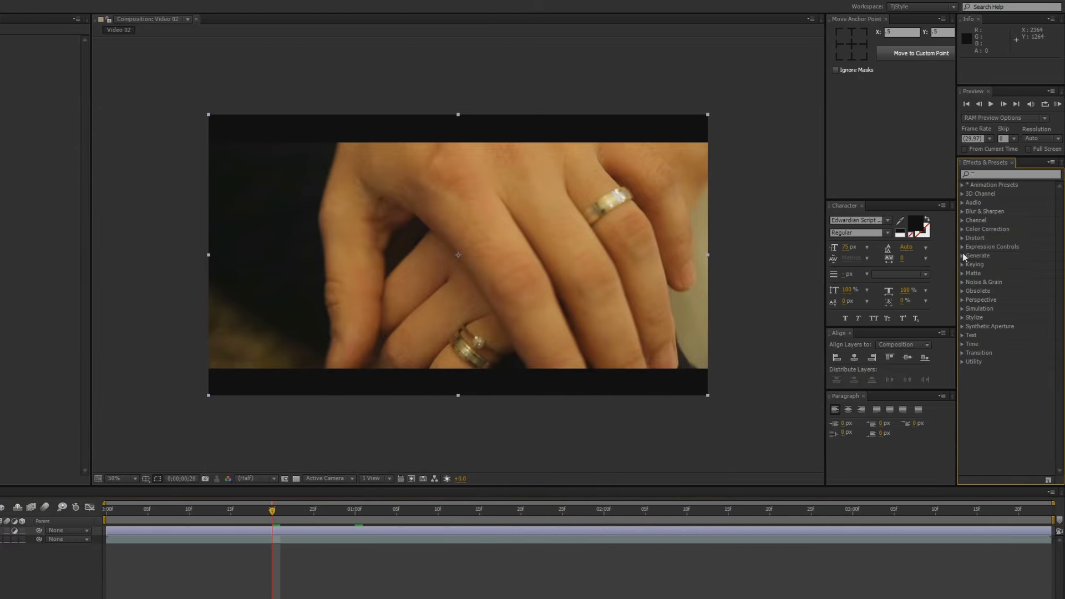
Apply Curves to the CC layer, raising the overall curve and lowering the shadows
left_click(963, 228)
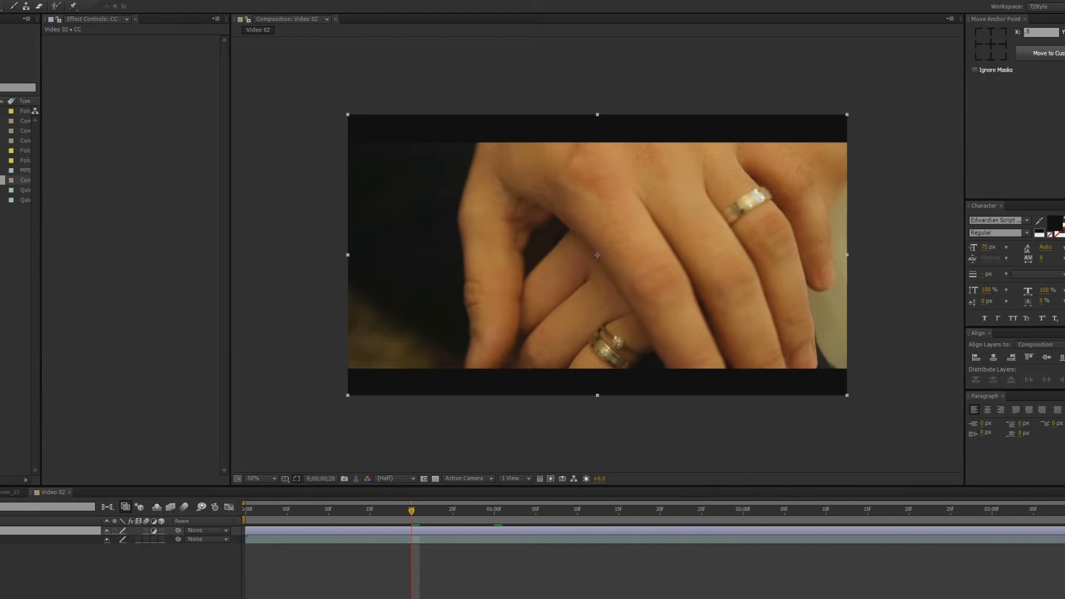
left_click_drag(172, 589, 94, 531)
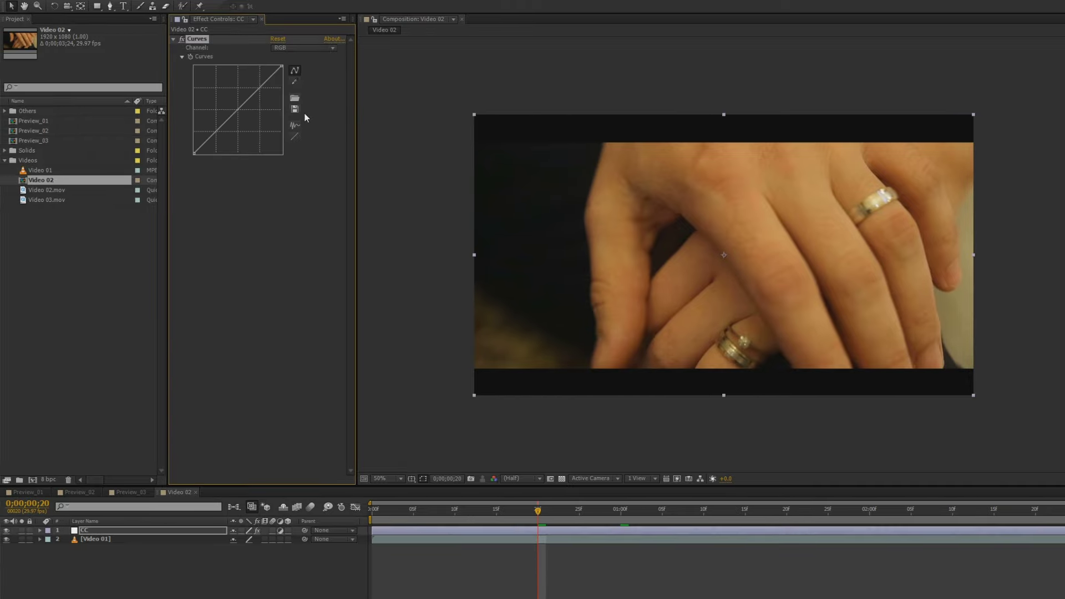
left_click_drag(437, 148, 900, 348)
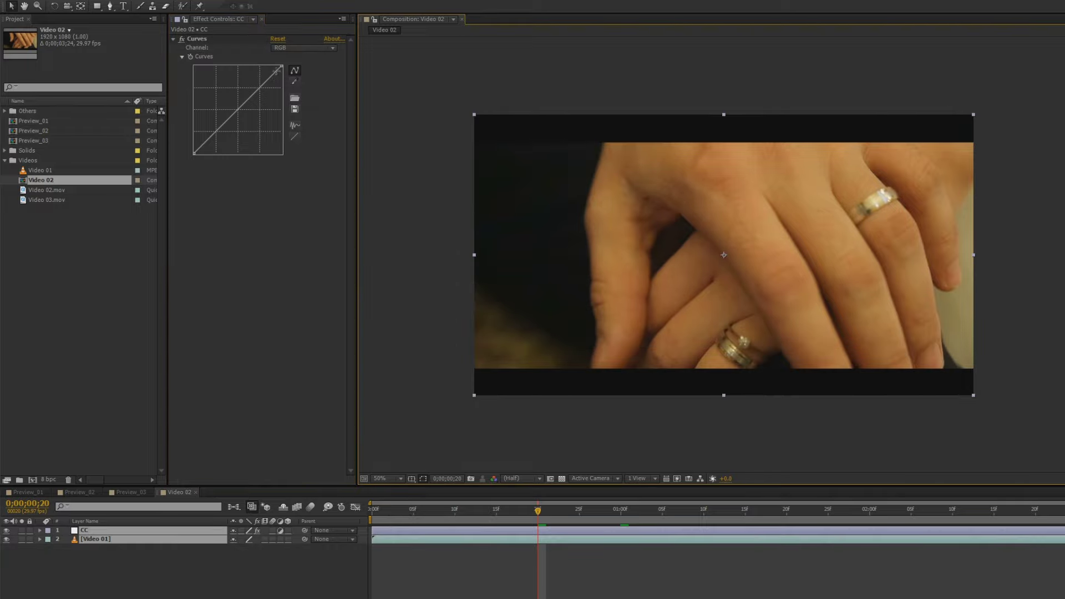
left_click_drag(263, 87, 258, 83)
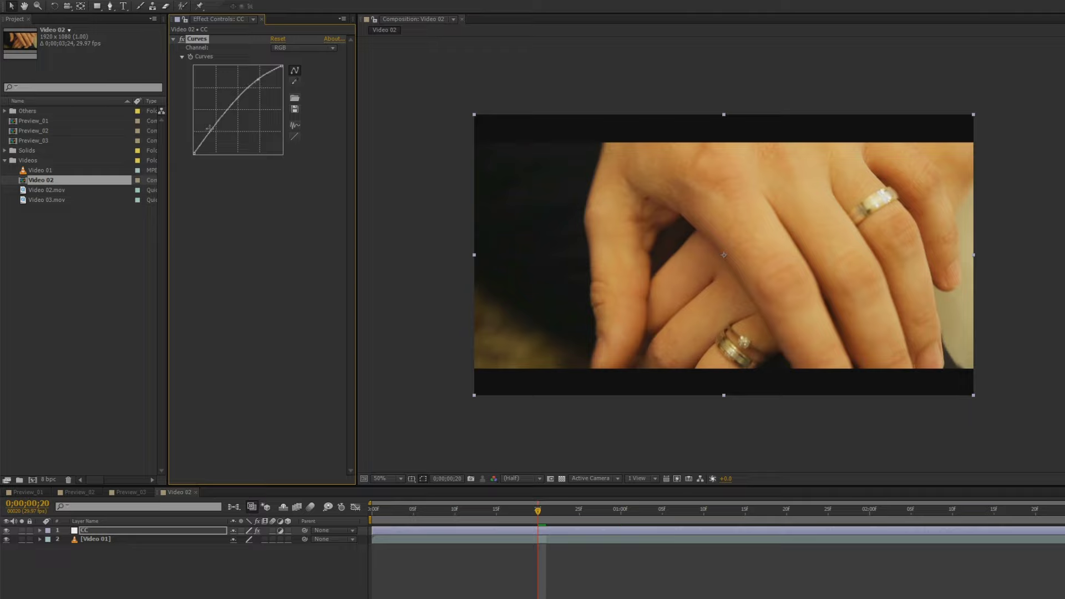
left_click_drag(212, 134, 213, 137)
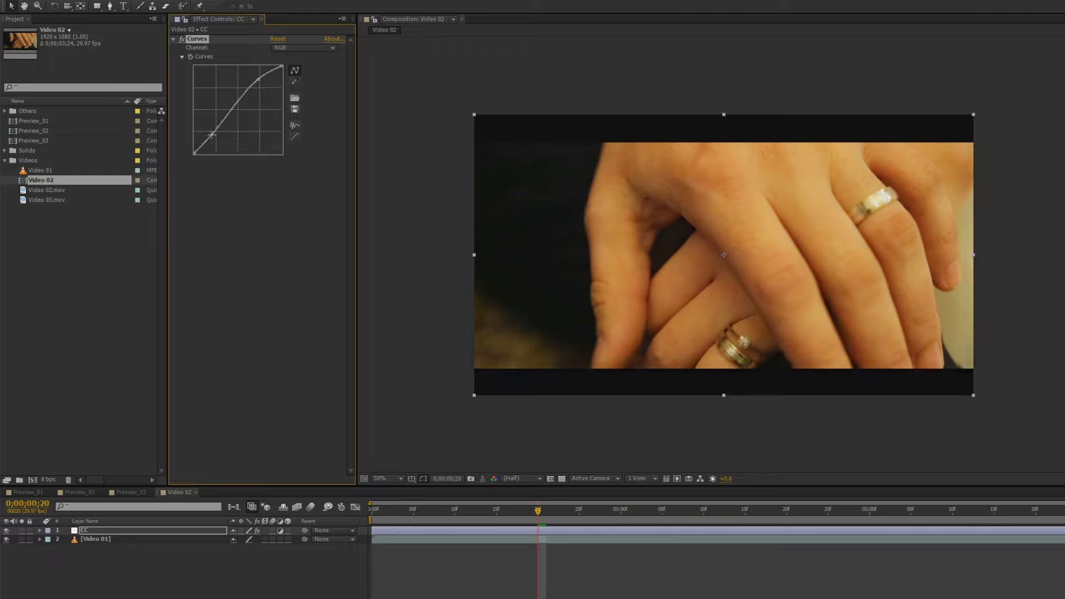
Lower the Red channel curve to pull red out of the image
left_click(289, 50)
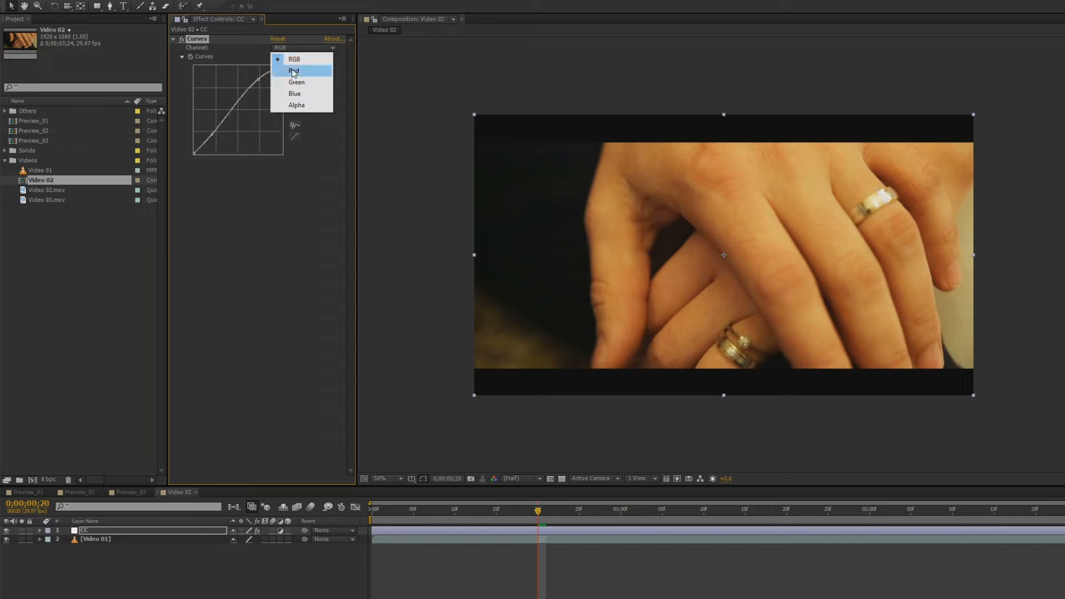
left_click(293, 71)
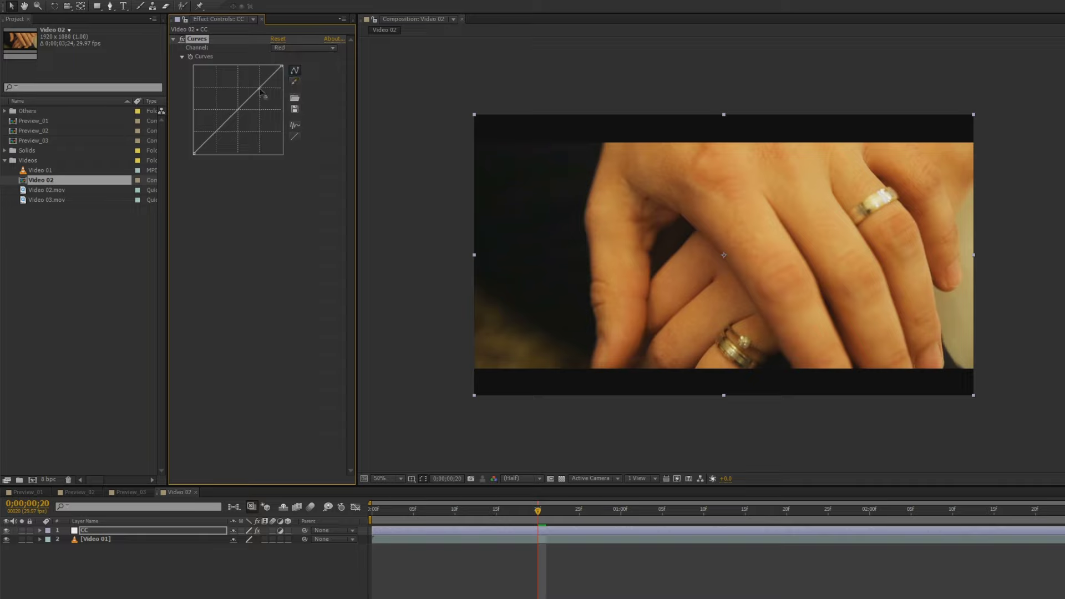
left_click_drag(261, 90, 263, 96)
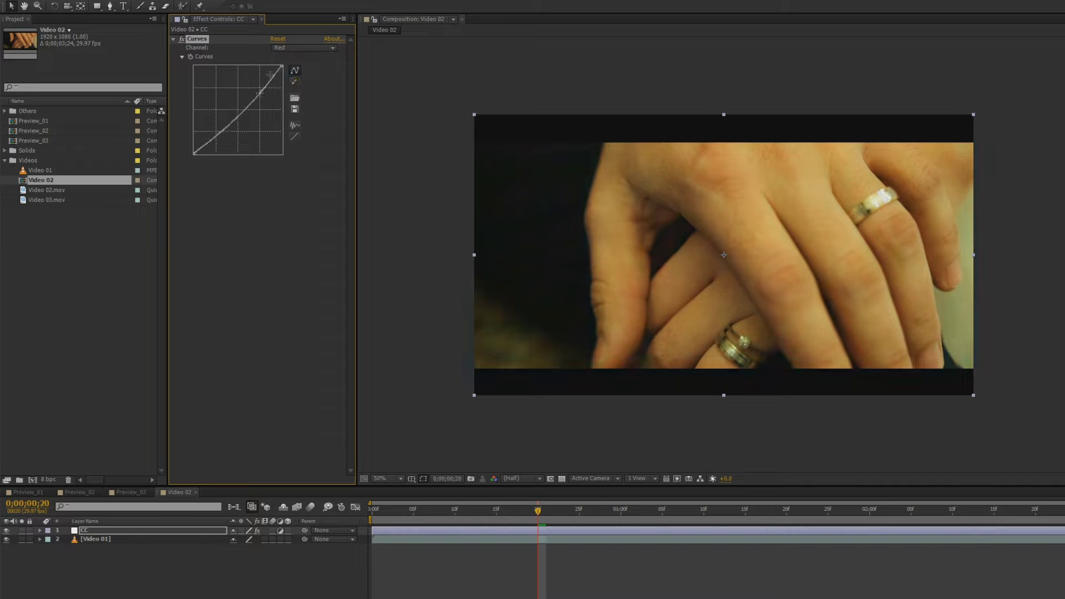
Bow the Blue channel curve upward into an arc, adjusting its lower point
left_click(300, 48)
left_click(279, 94)
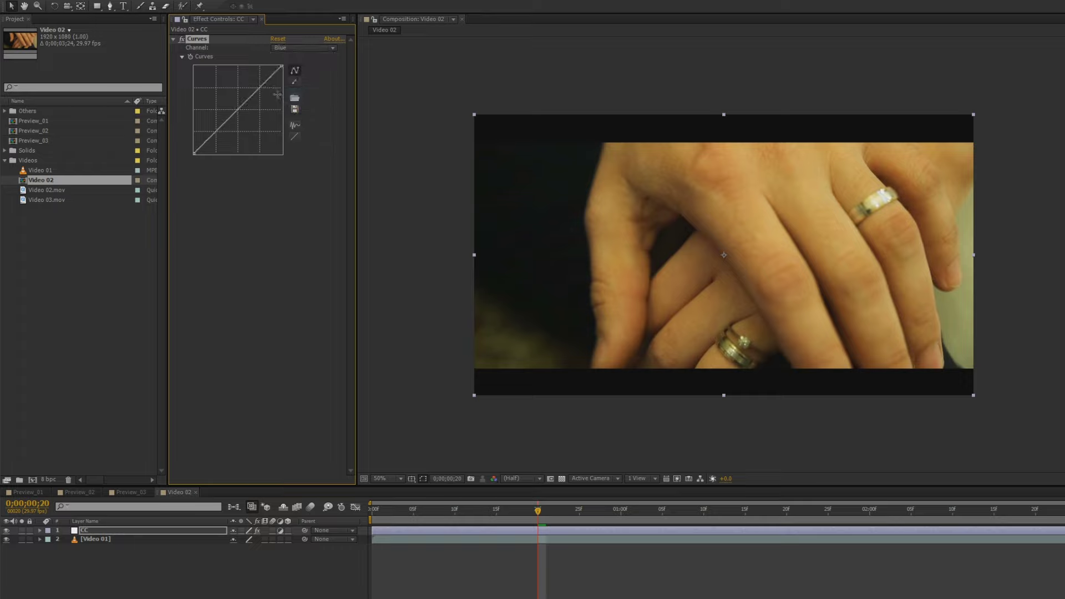
left_click_drag(261, 88, 257, 78)
left_click_drag(208, 132, 214, 136)
left_click_drag(213, 135, 208, 133)
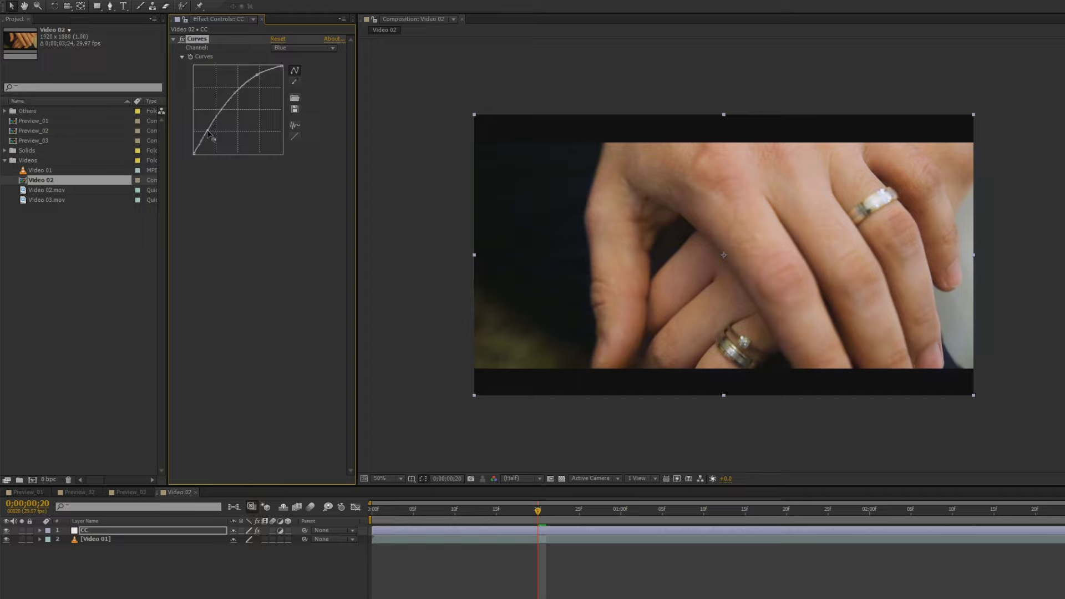
left_click_drag(207, 132, 207, 134)
Play the graded clip from frame 0, then select the Video 01 layer
left_click(395, 198)
key("Home")
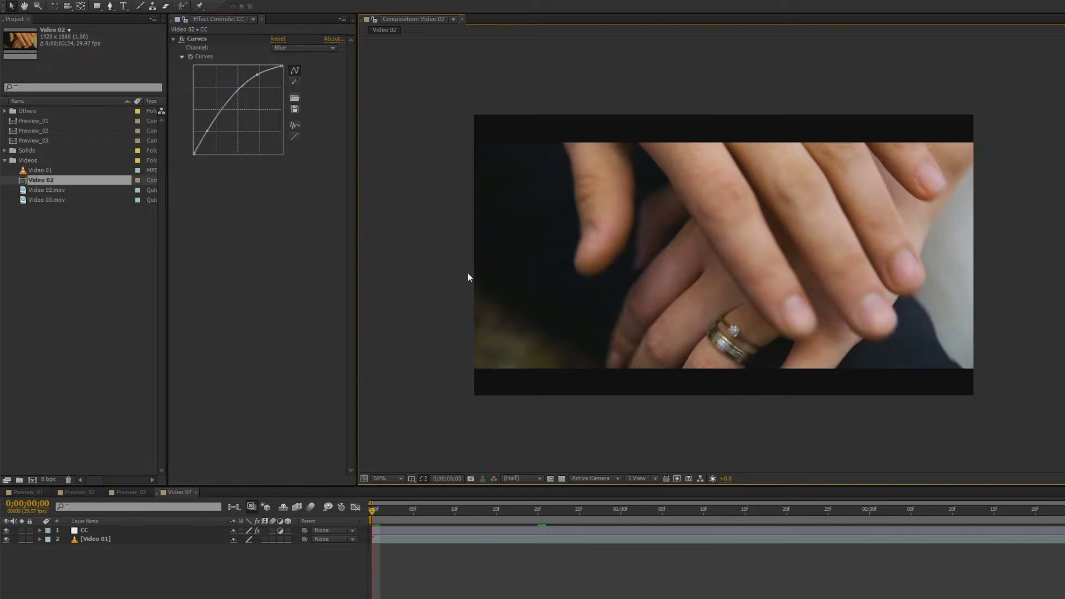
key("KP_0")
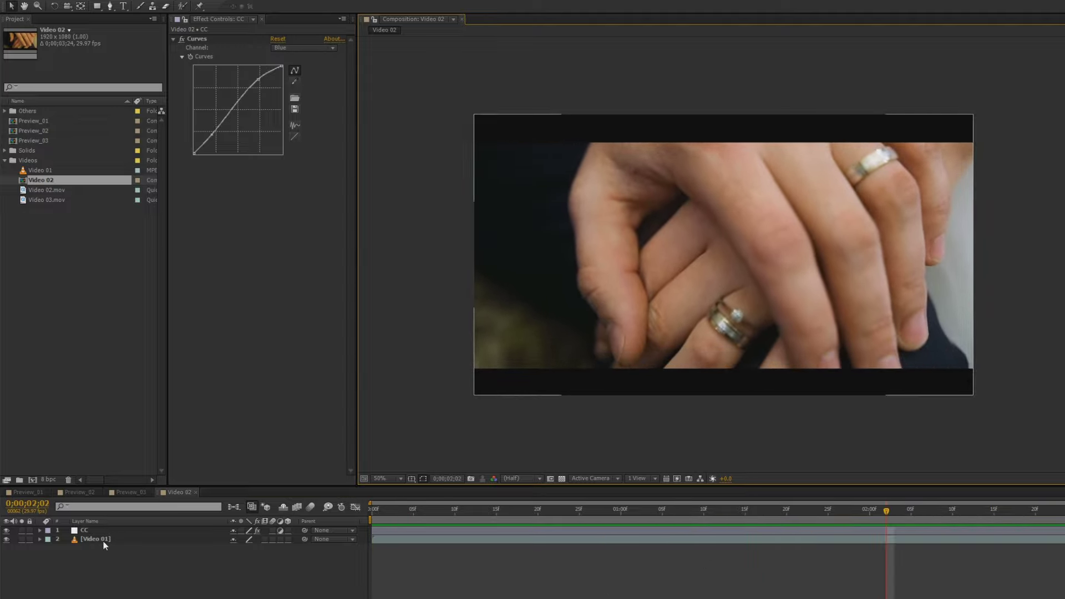
left_click(104, 539)
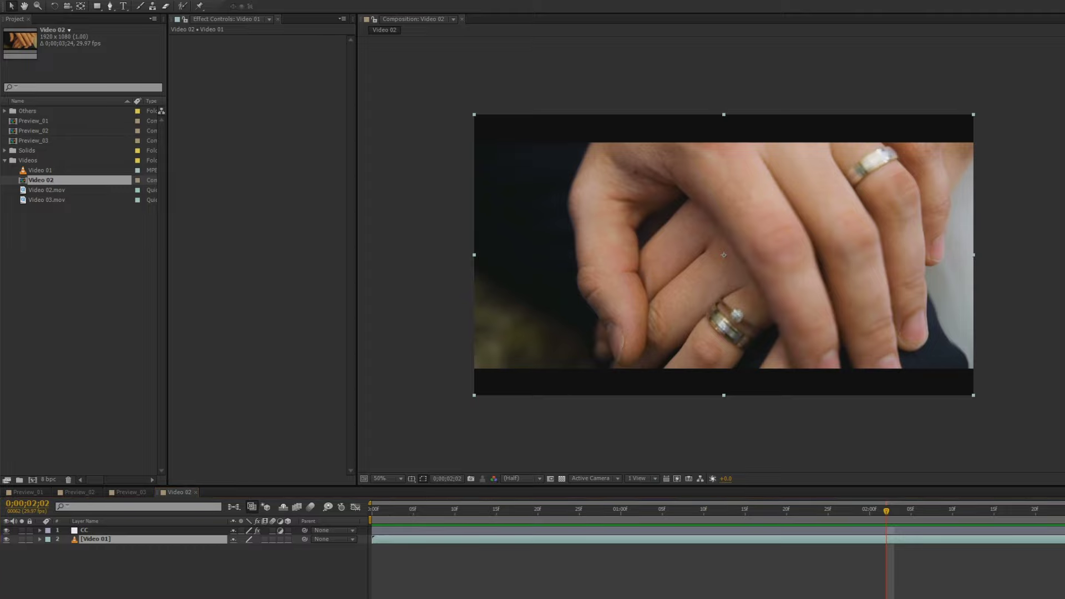
Duplicate the Video 01 layer and set the copy's blending mode to Add
key("F4")
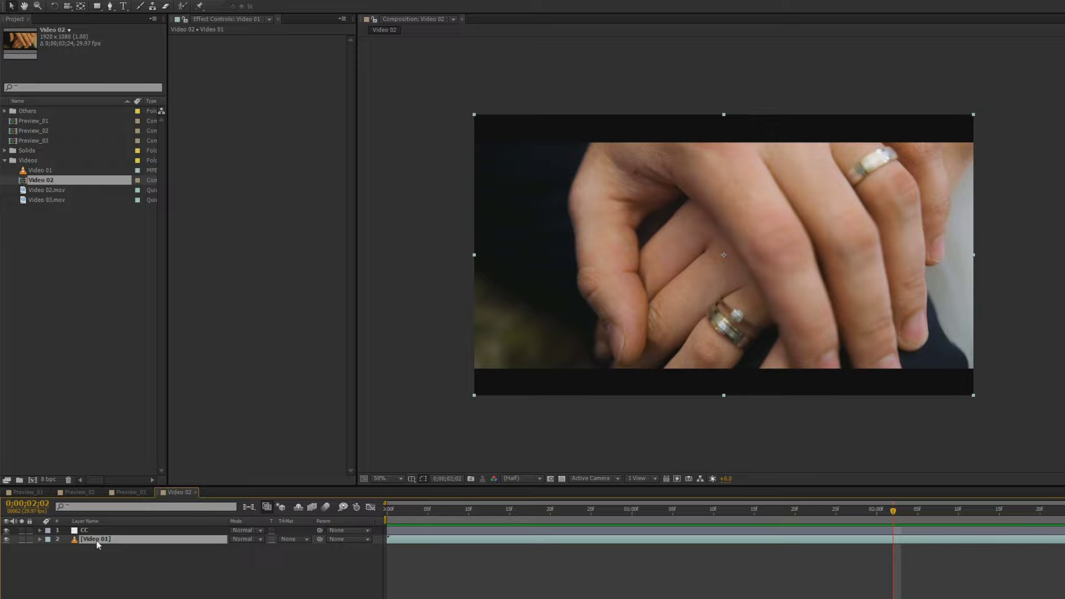
key("ctrl+d")
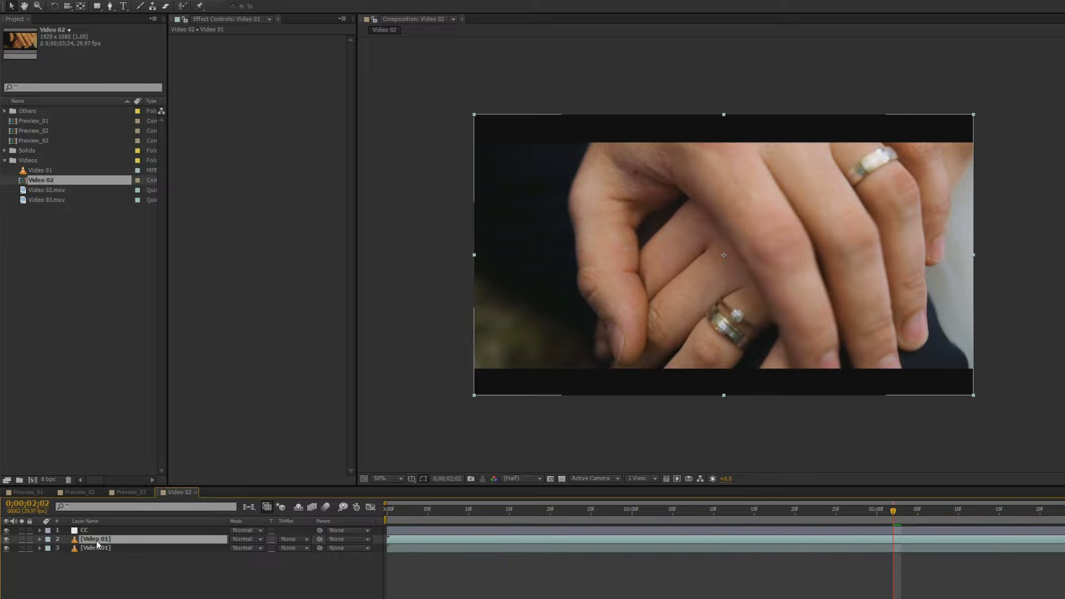
right_click(241, 522)
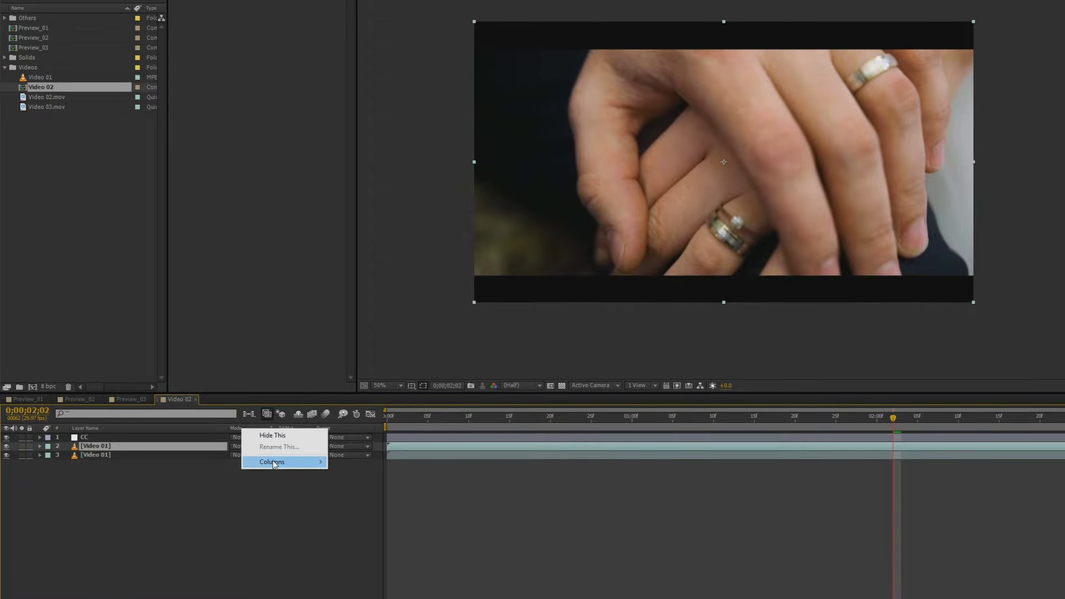
mouse_move(283, 498)
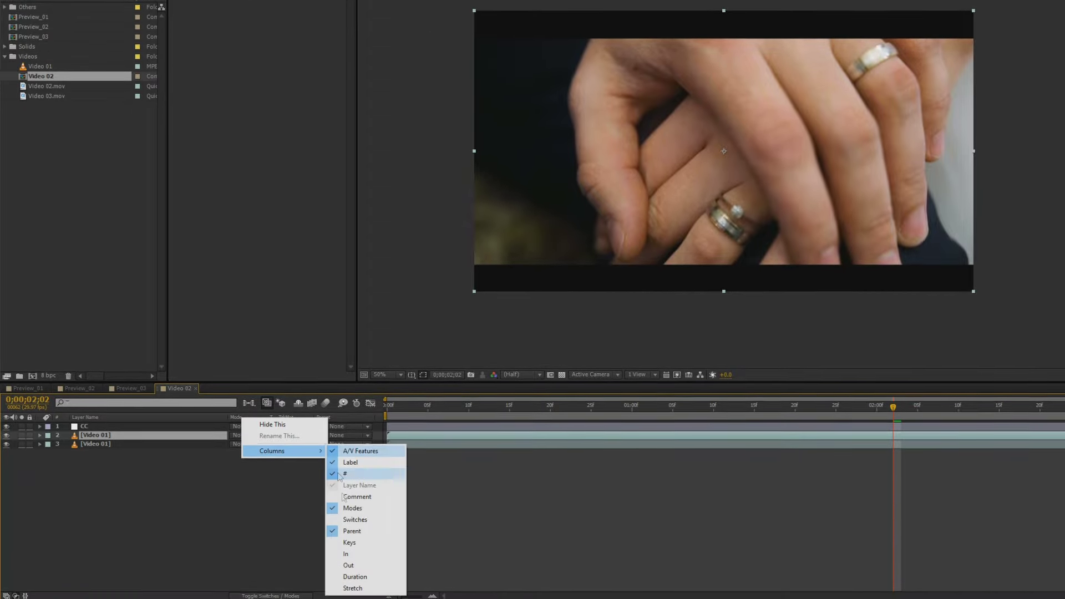
left_click(226, 496)
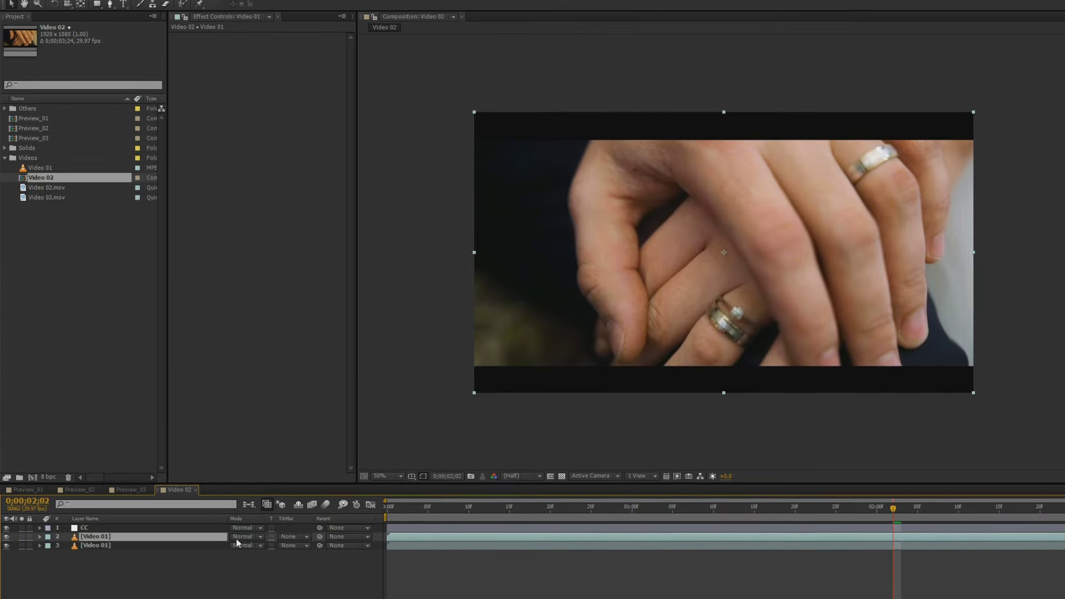
left_click(243, 526)
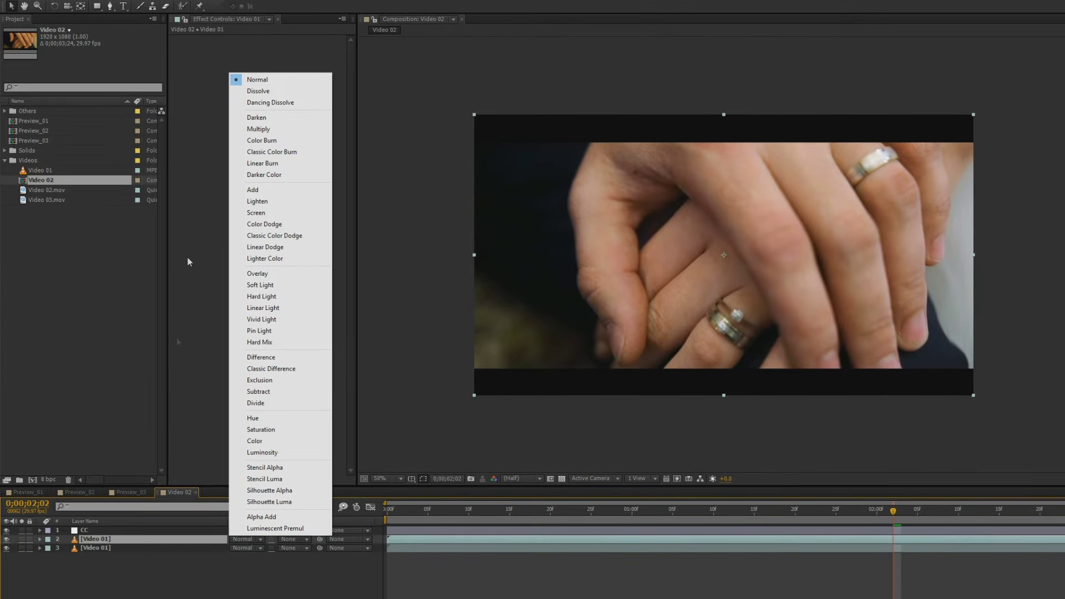
left_click(244, 191)
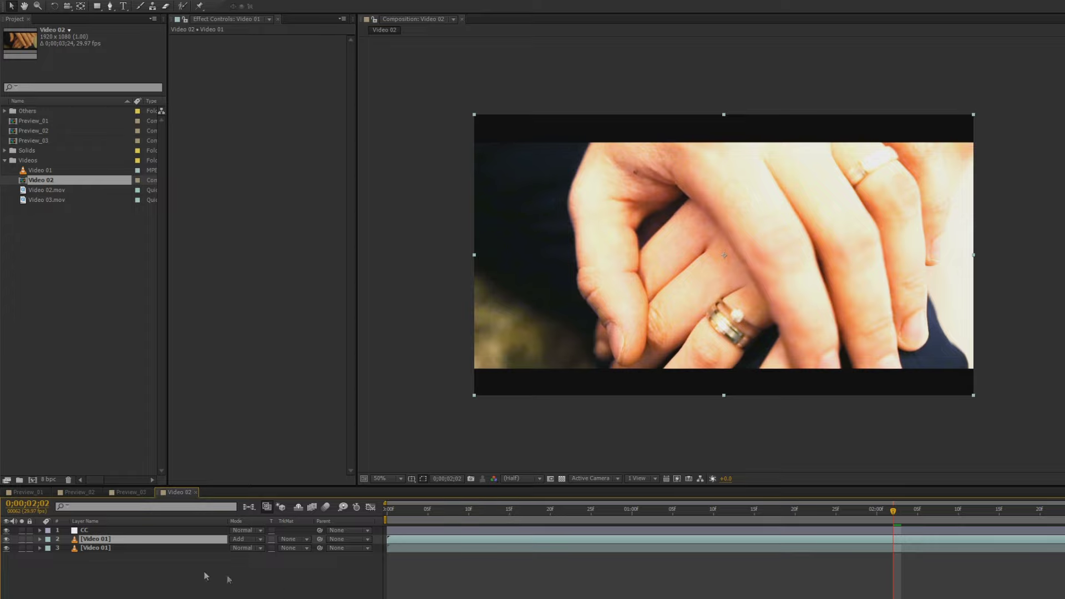
Set the Add-mode copy's opacity to 25%
key("t")
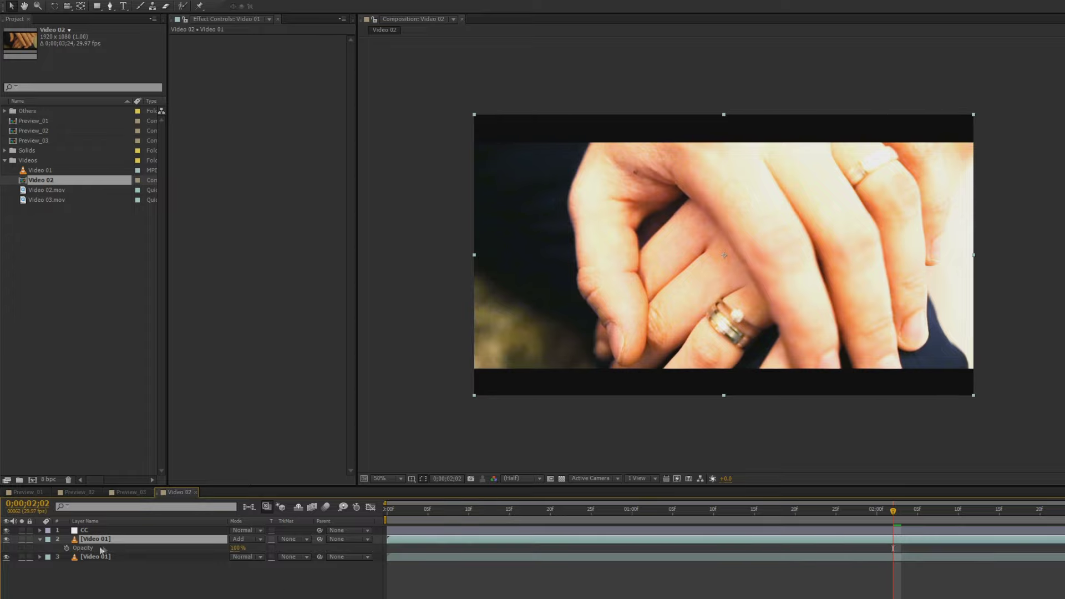
left_click(238, 548)
type("15")
key("Return")
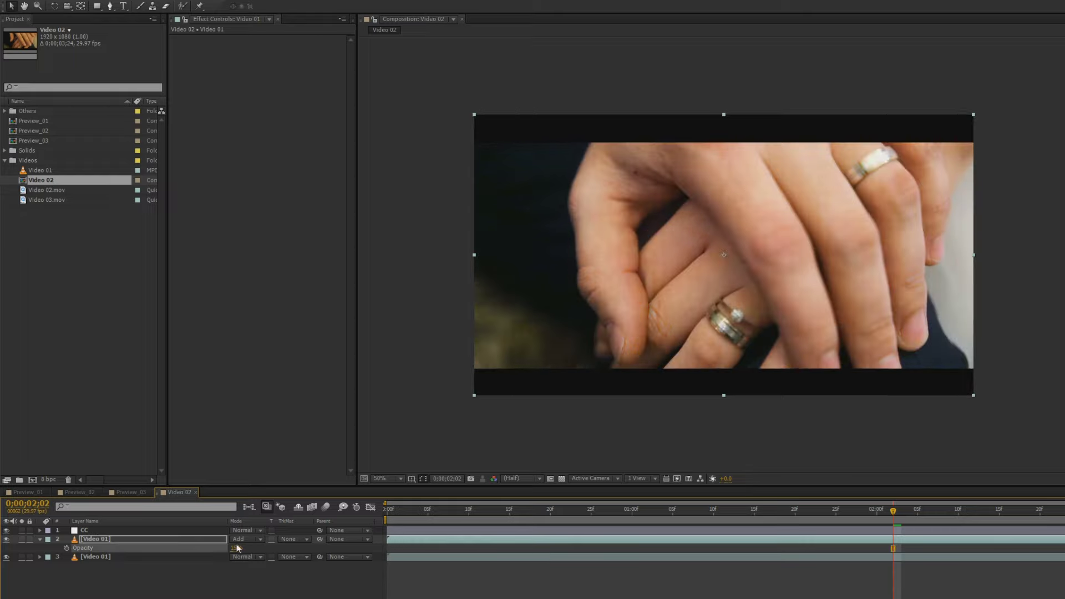
left_click_drag(234, 548, 238, 548)
left_click(233, 548)
type("25")
key("Return")
left_click(247, 589)
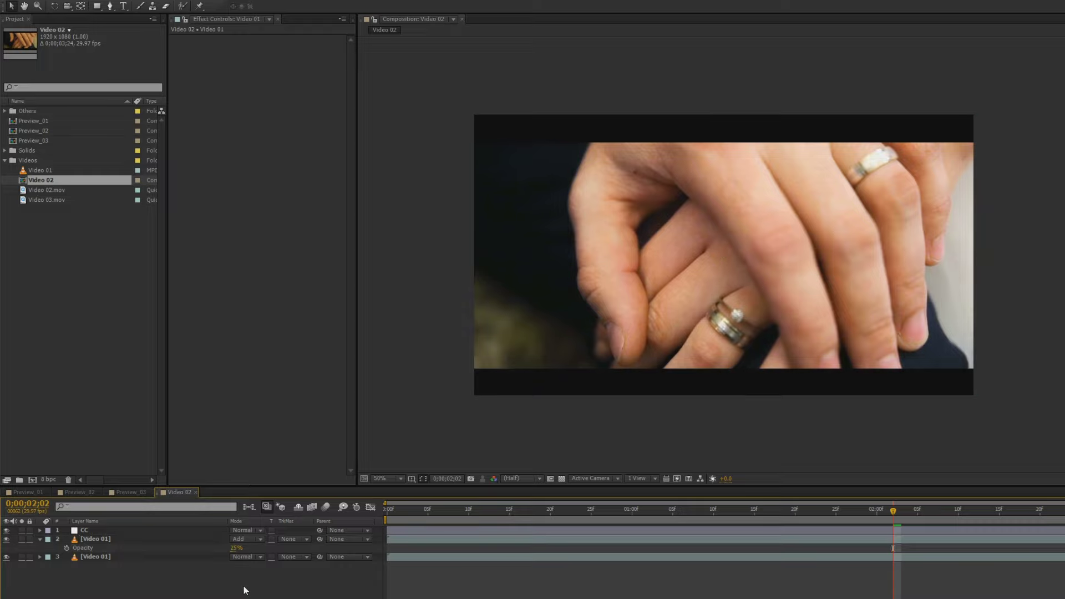
key("u")
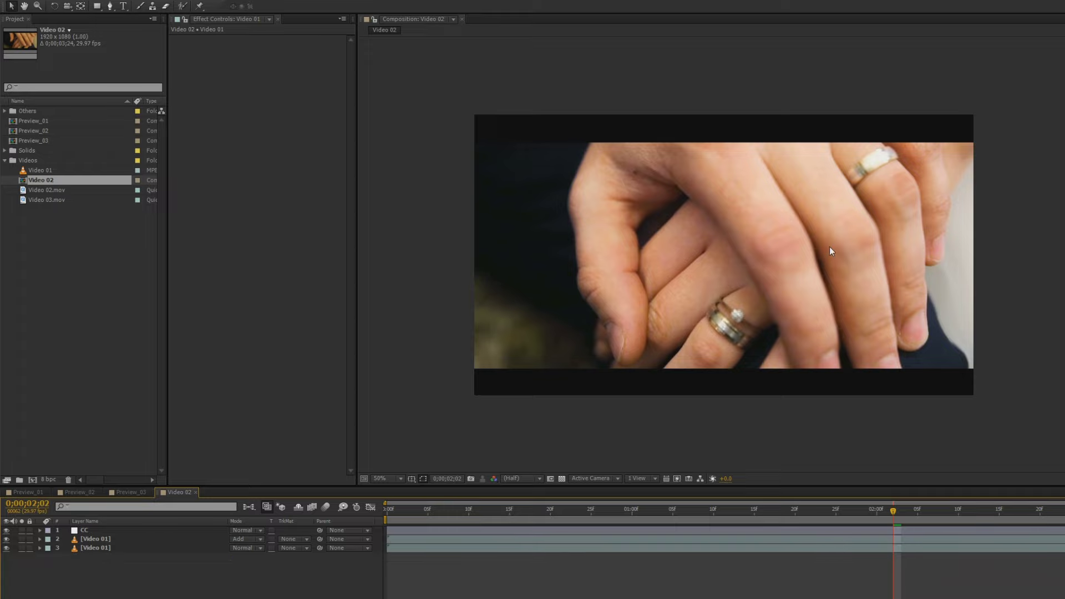
Preview the blend, then lower the Add-mode copy's opacity to 10%
key("KP_0")
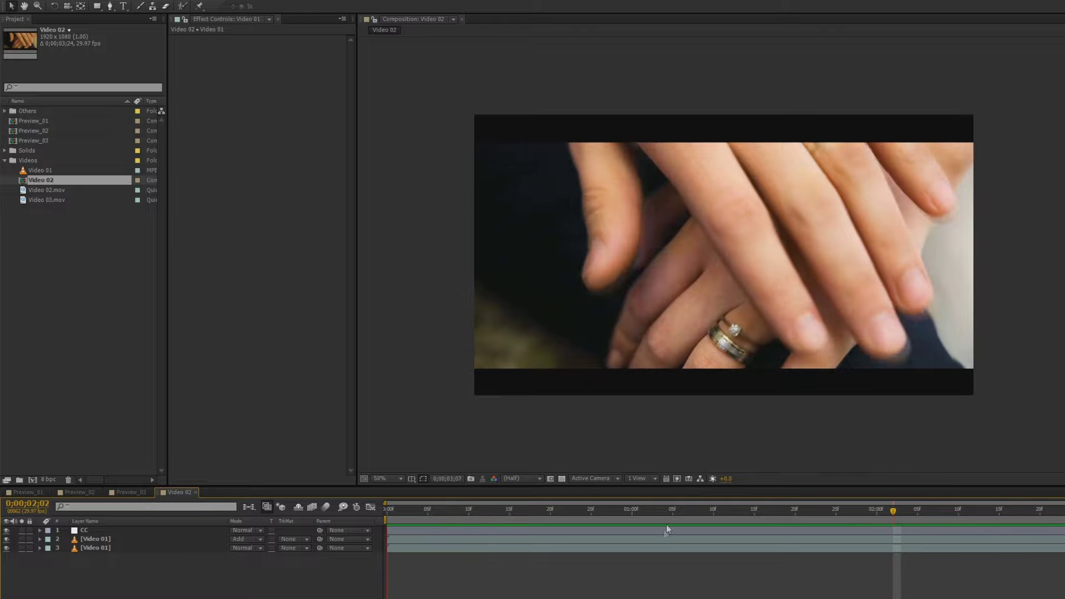
left_click(646, 569)
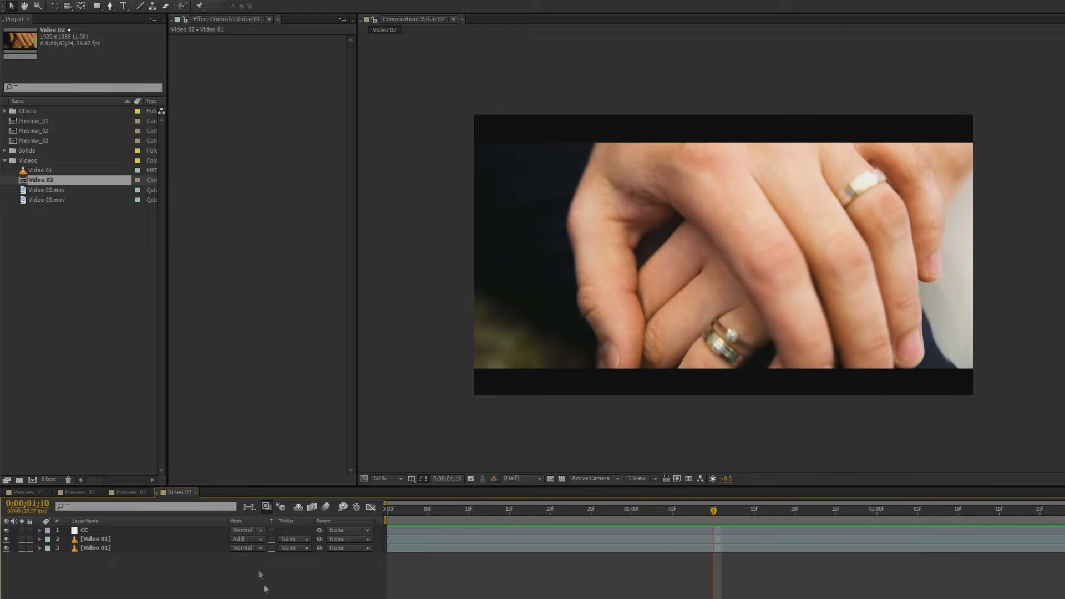
left_click(131, 541)
key("t")
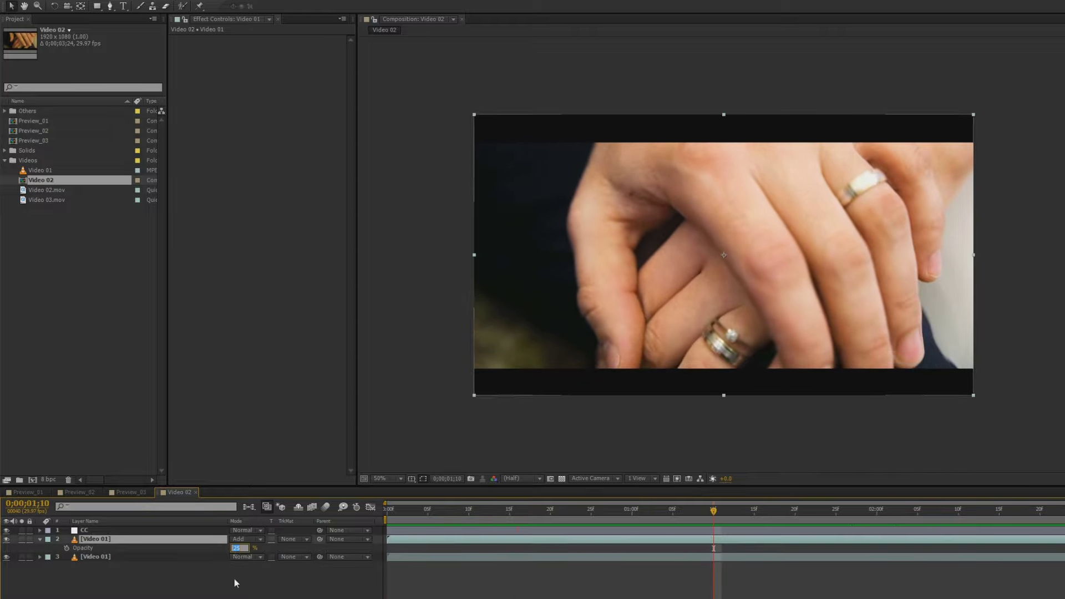
left_click(239, 548)
type("0")
key("Return")
left_click(236, 583)
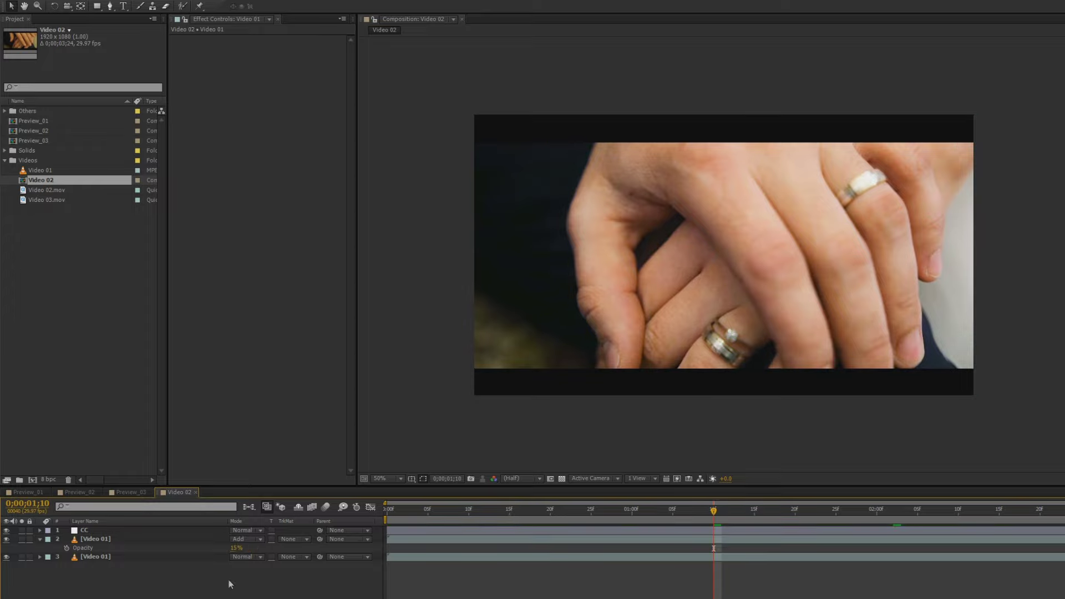
left_click(236, 548)
type("10")
key("Return")
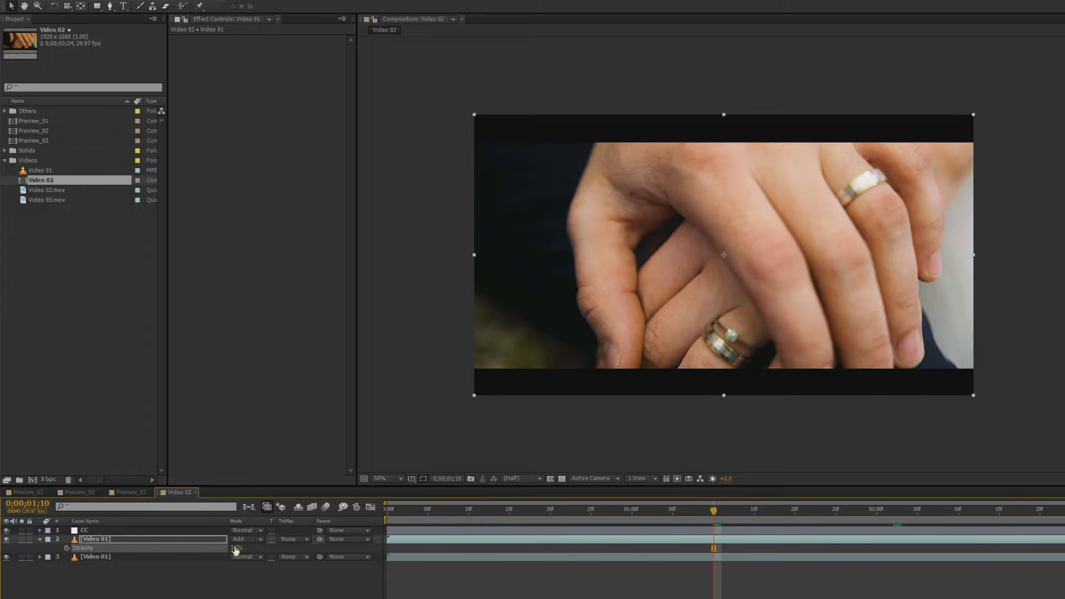
left_click(40, 540)
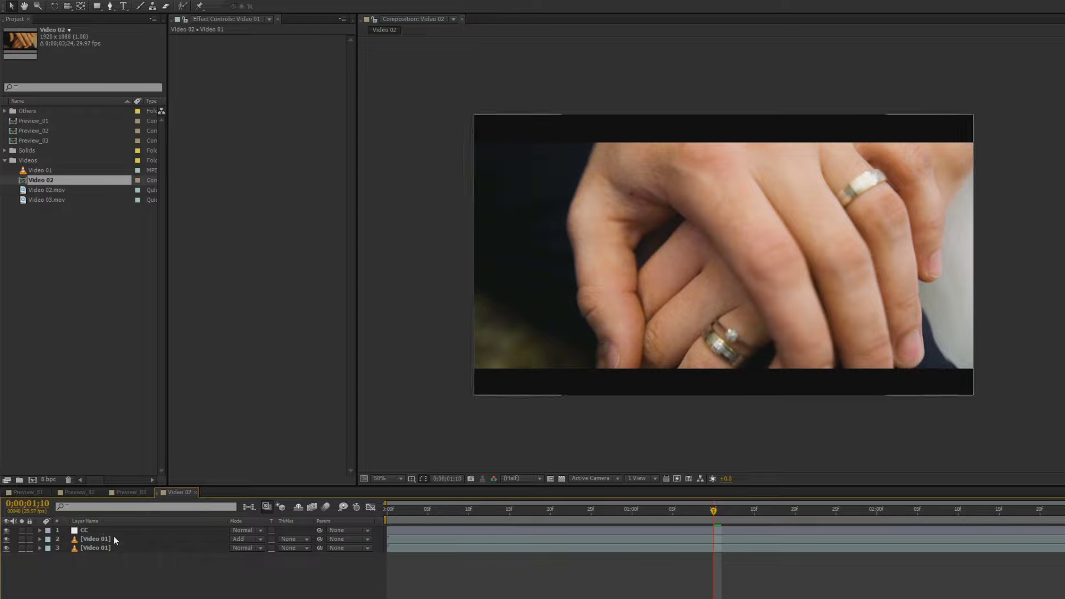
Play the blended clip from the start, stop it, and select the CC layer
key("KP_0")
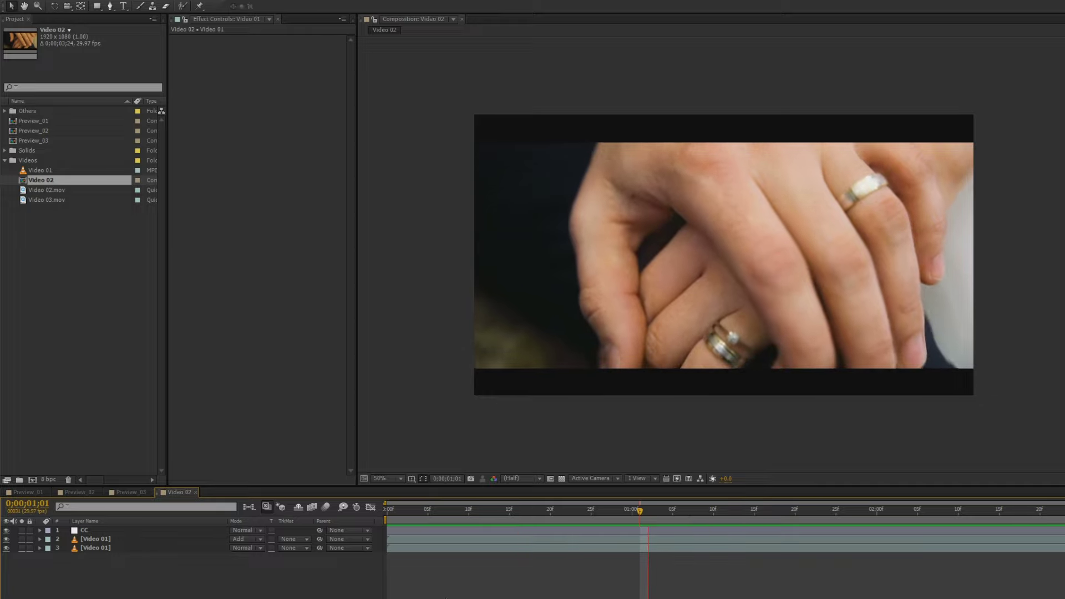
left_click(400, 568)
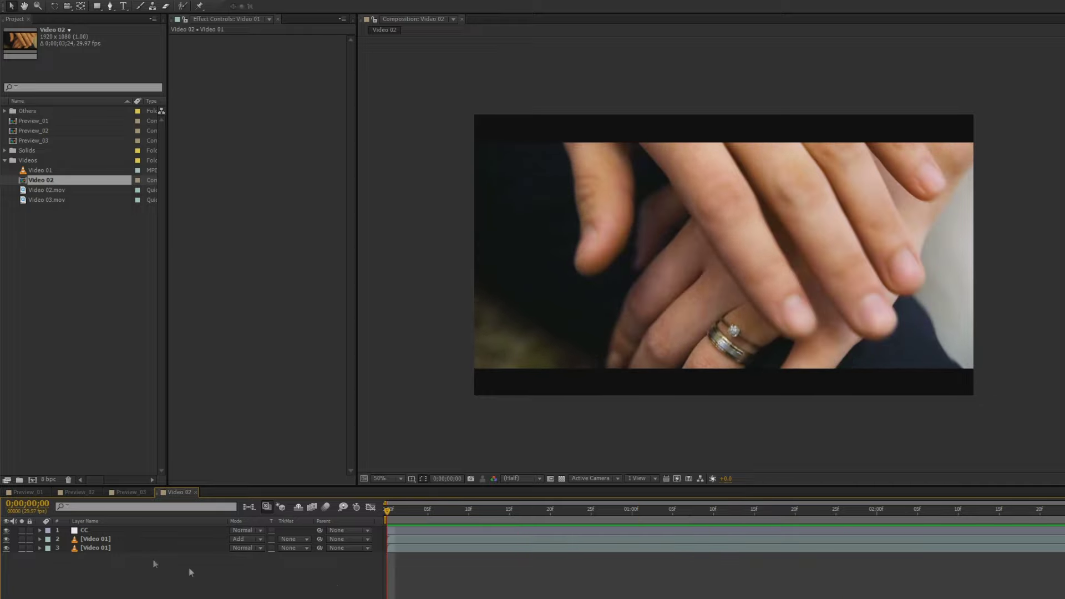
left_click(98, 530)
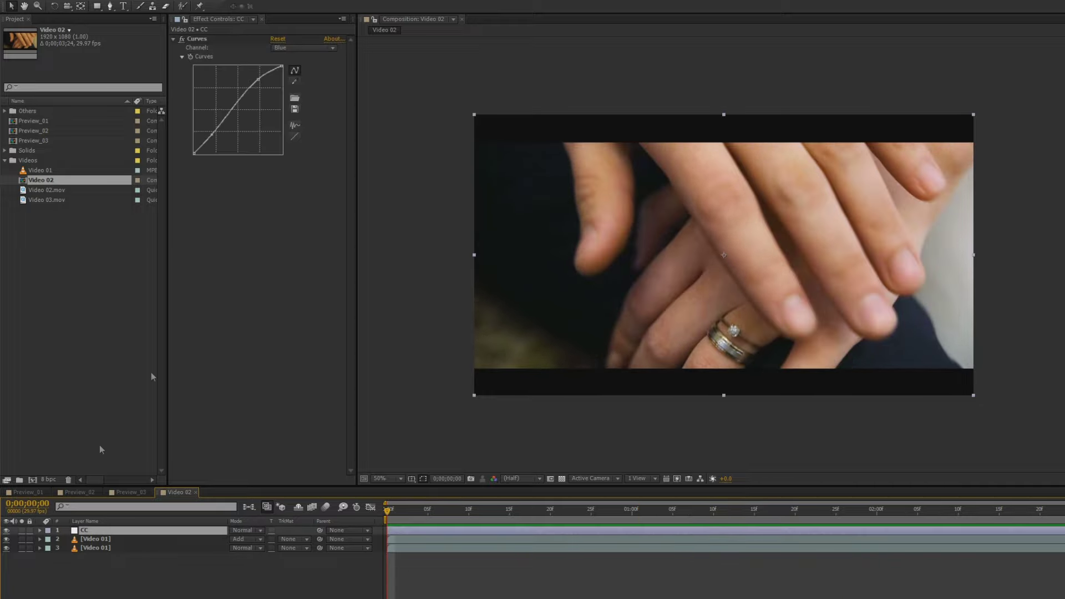
left_click(285, 49)
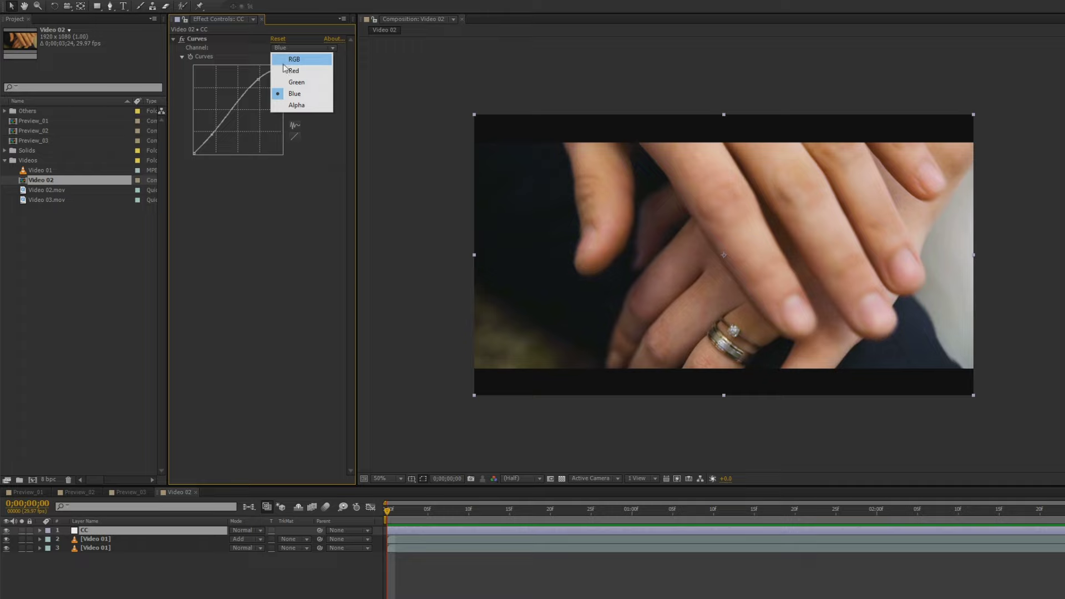
left_click(284, 63)
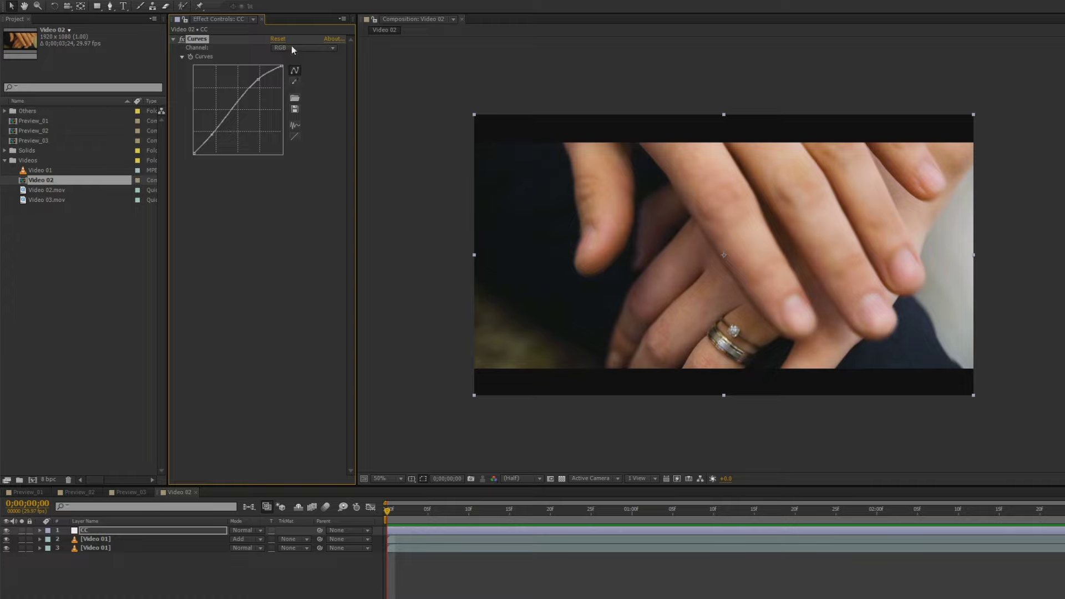
left_click(295, 49)
left_click(294, 70)
left_click(294, 49)
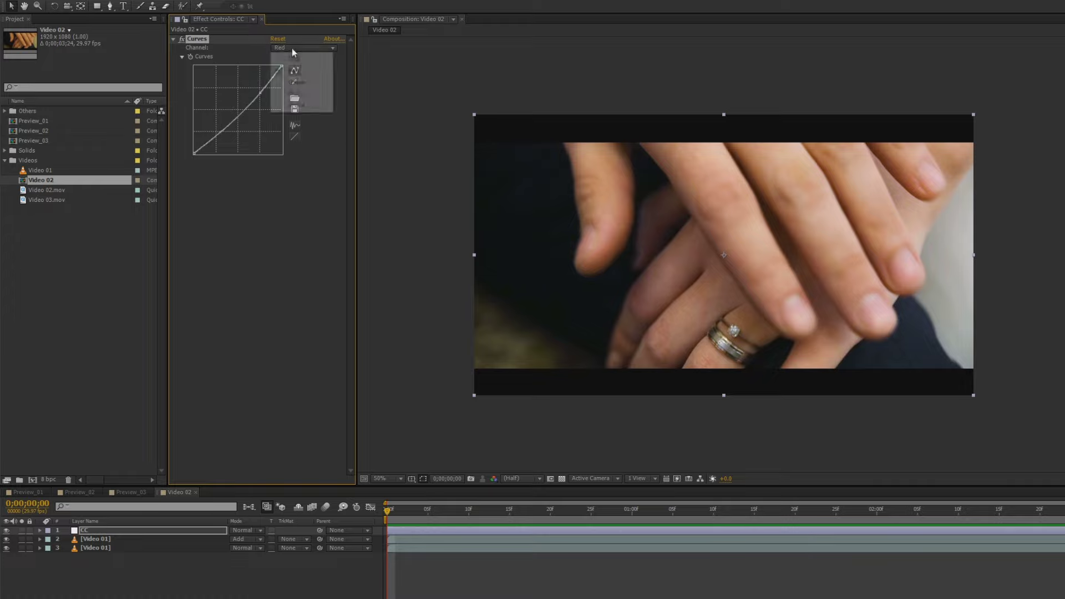
left_click(294, 94)
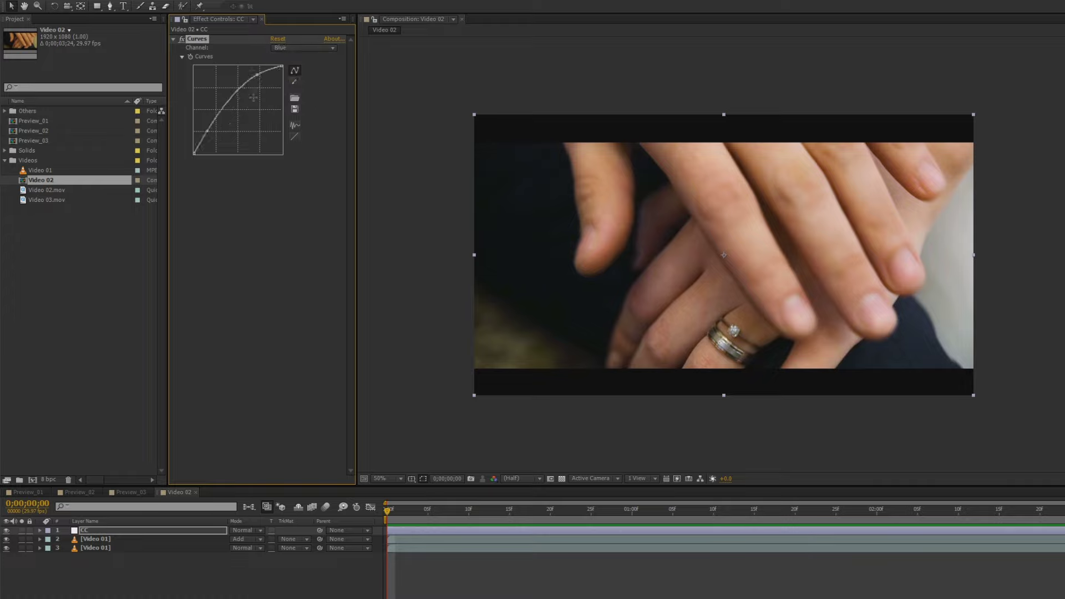
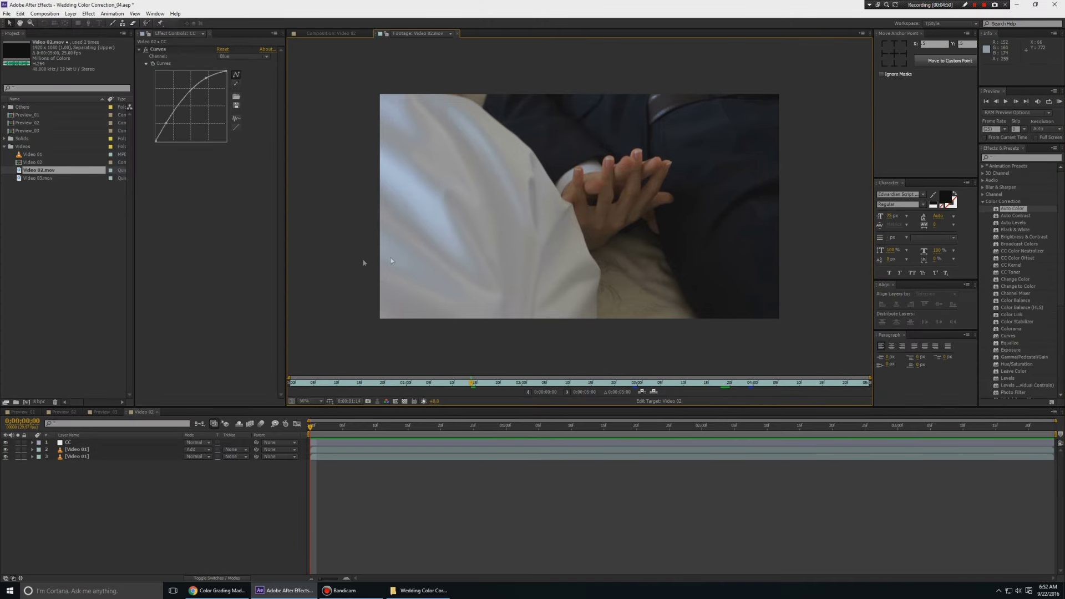
Make the Video 03 composition from the Video 02.mov hands clip
left_click(28, 403)
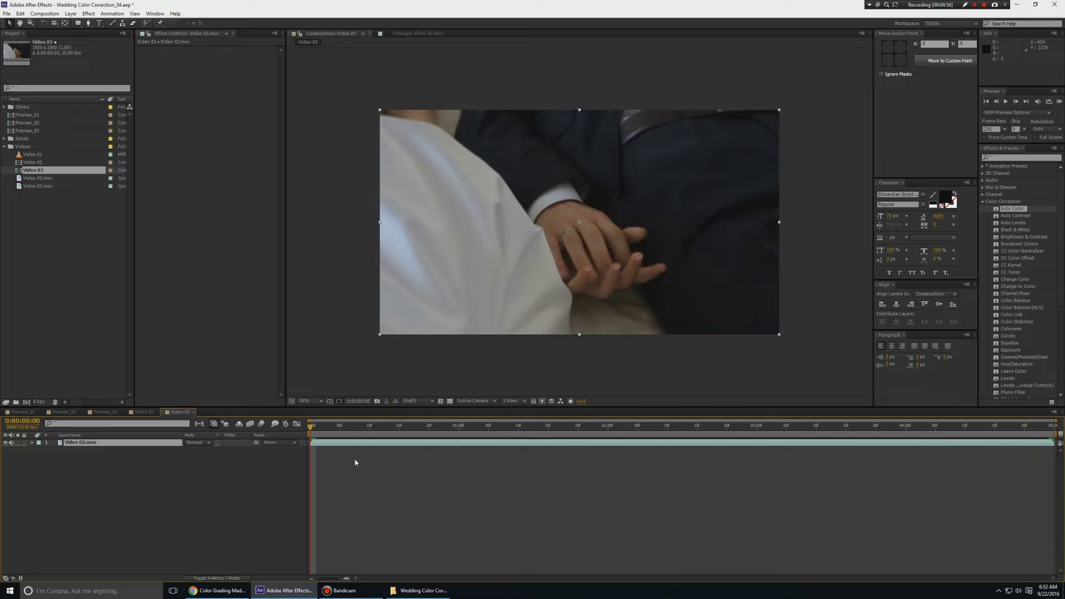
left_click_drag(312, 430, 285, 487)
key("grave")
key("slash")
key("grave")
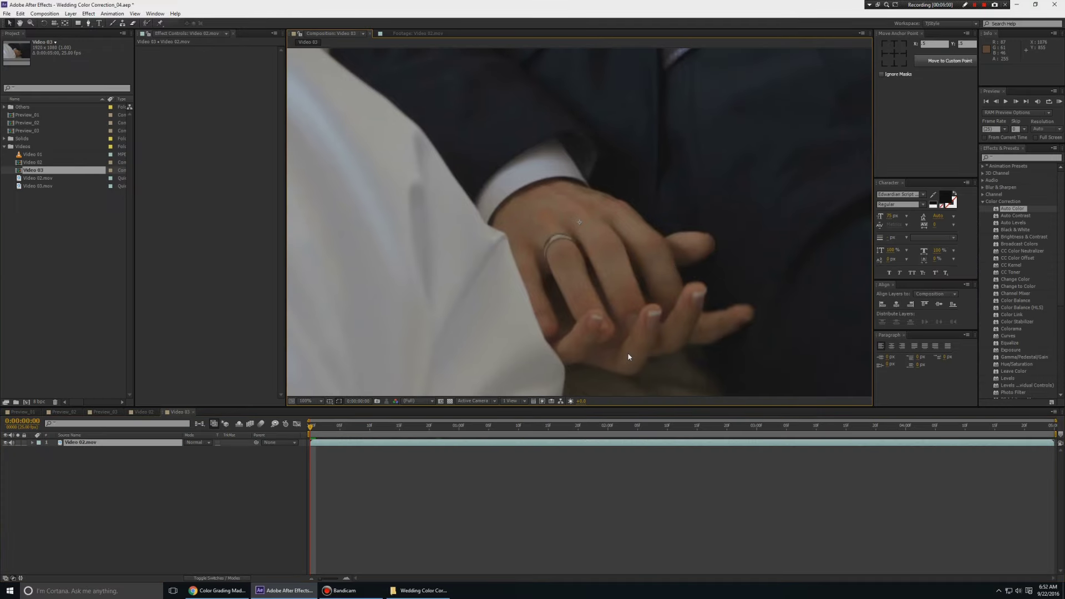
key("space")
key("comma")
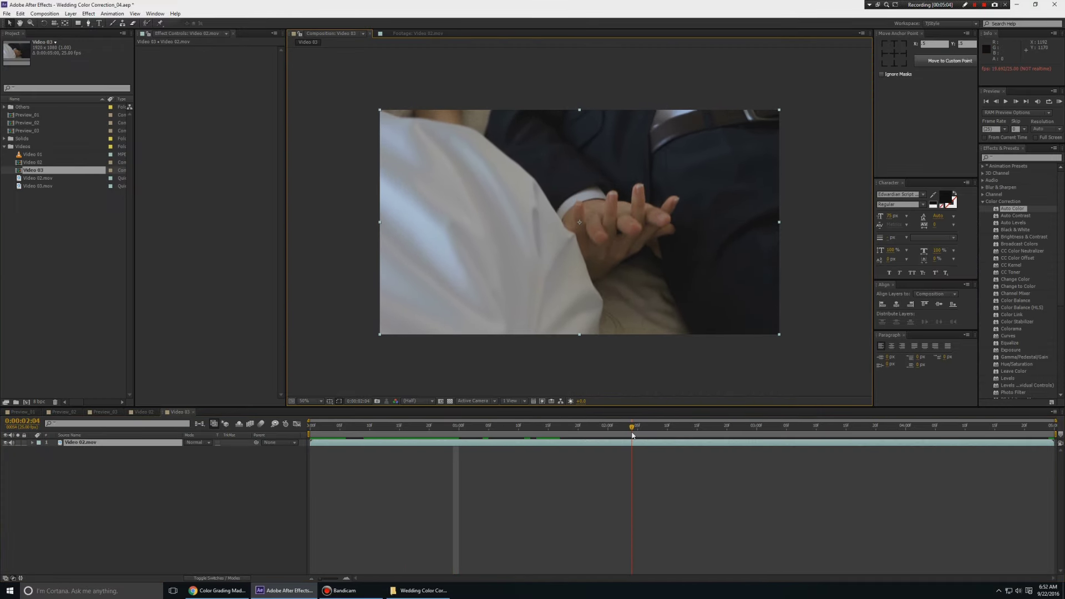
left_click_drag(631, 437, 552, 440)
key("space")
key("grave")
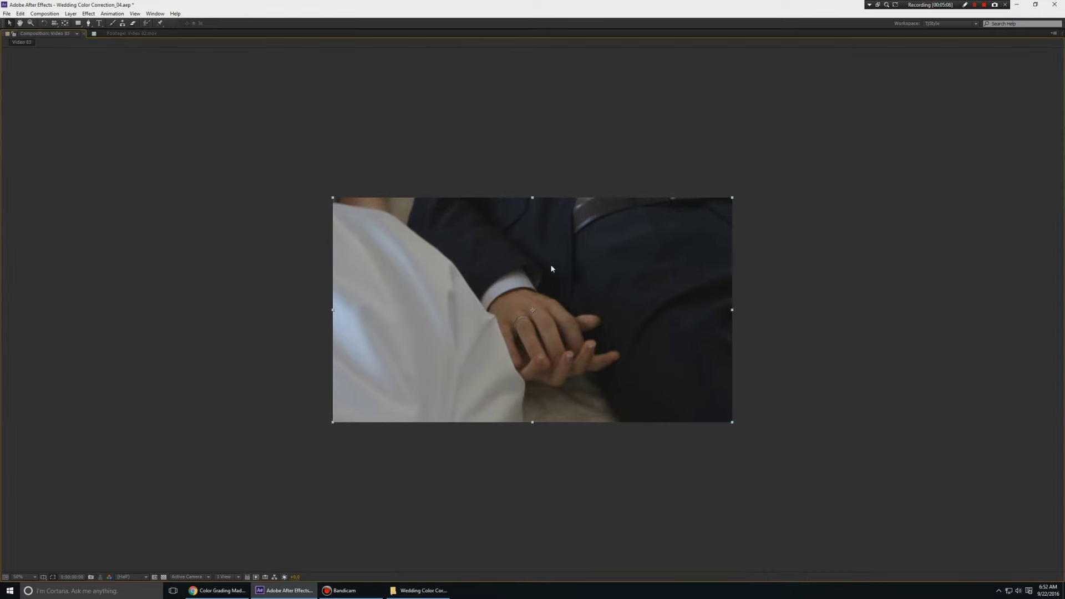
key("slash")
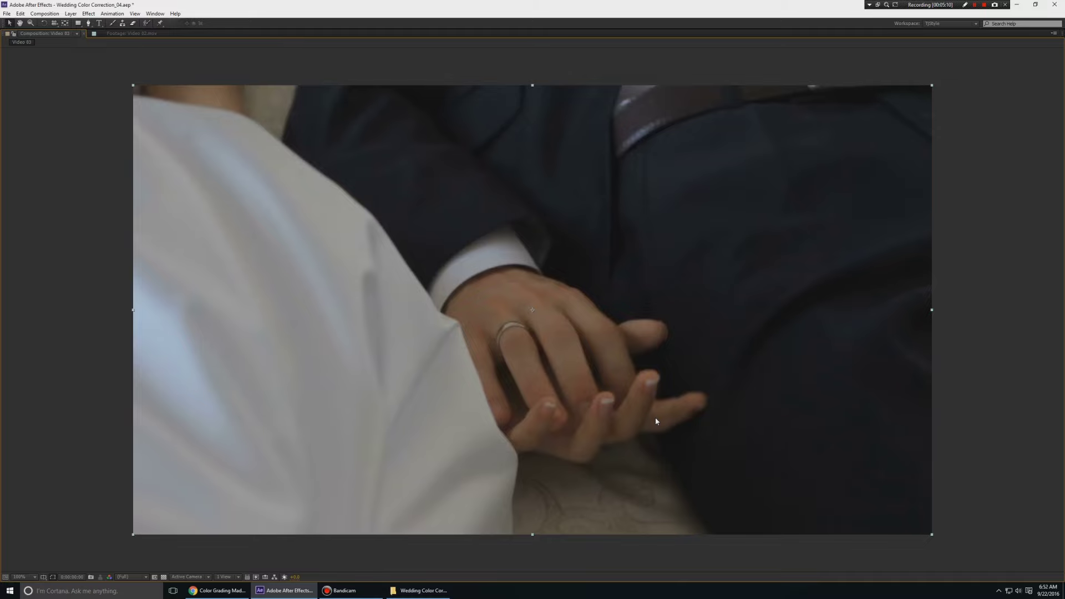
key("grave")
key("comma")
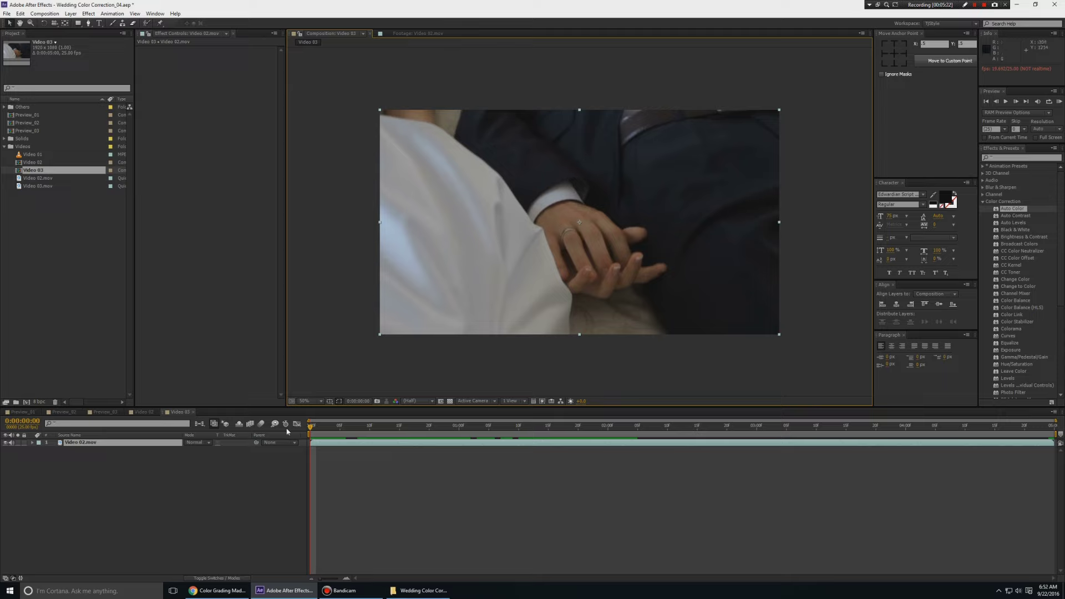
left_click(265, 491)
left_click(22, 445)
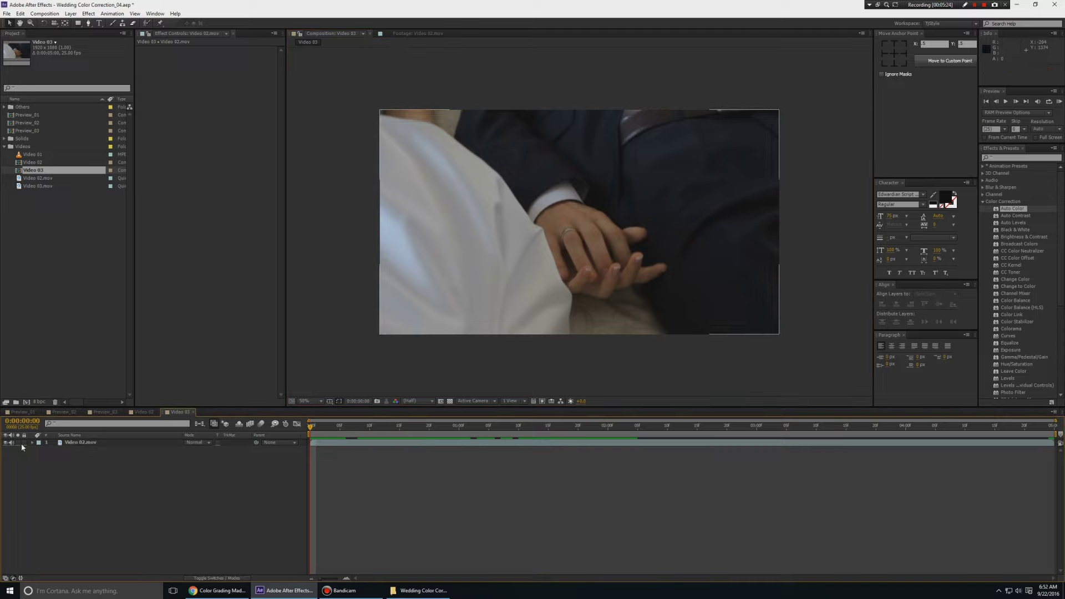
left_click(72, 468)
key("space")
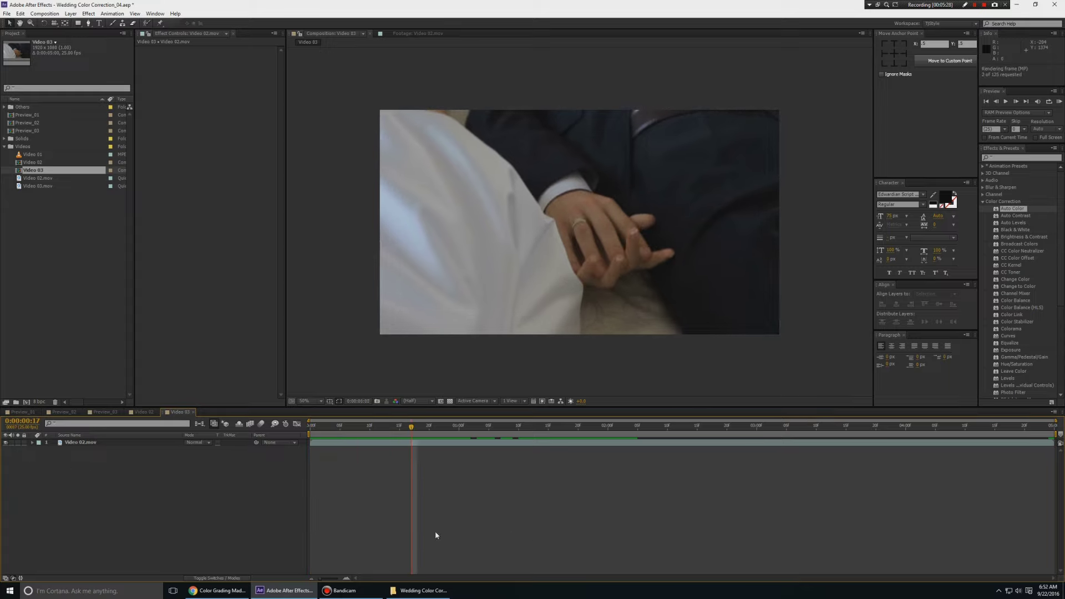
Add a new adjustment layer above Video 02.mov and rename it CC
right_click(187, 489)
mouse_move(299, 495)
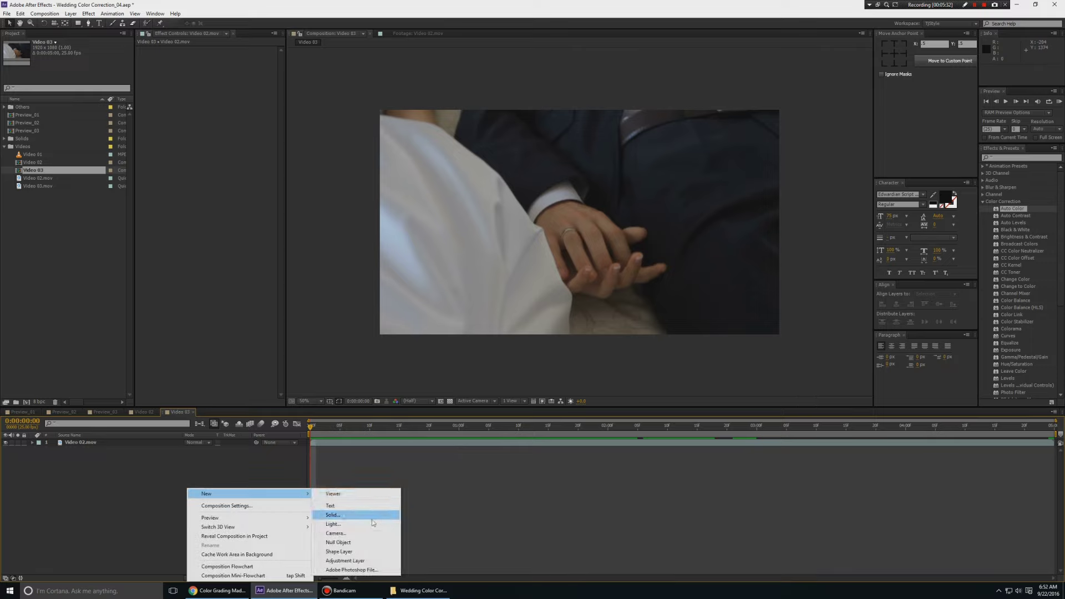
key("Escape")
left_click(92, 442)
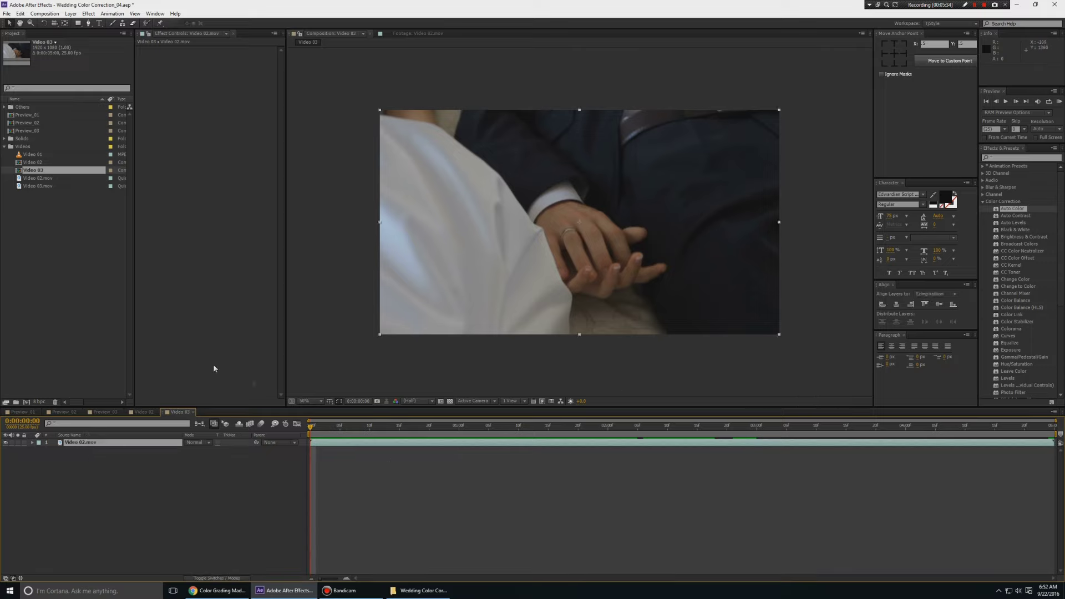
right_click(103, 474)
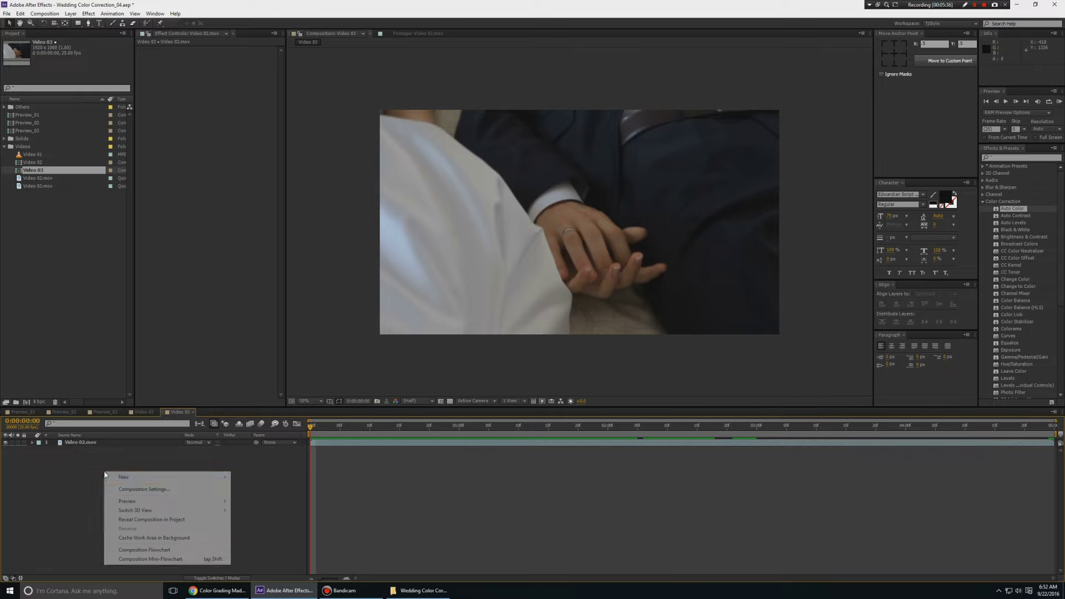
mouse_move(183, 477)
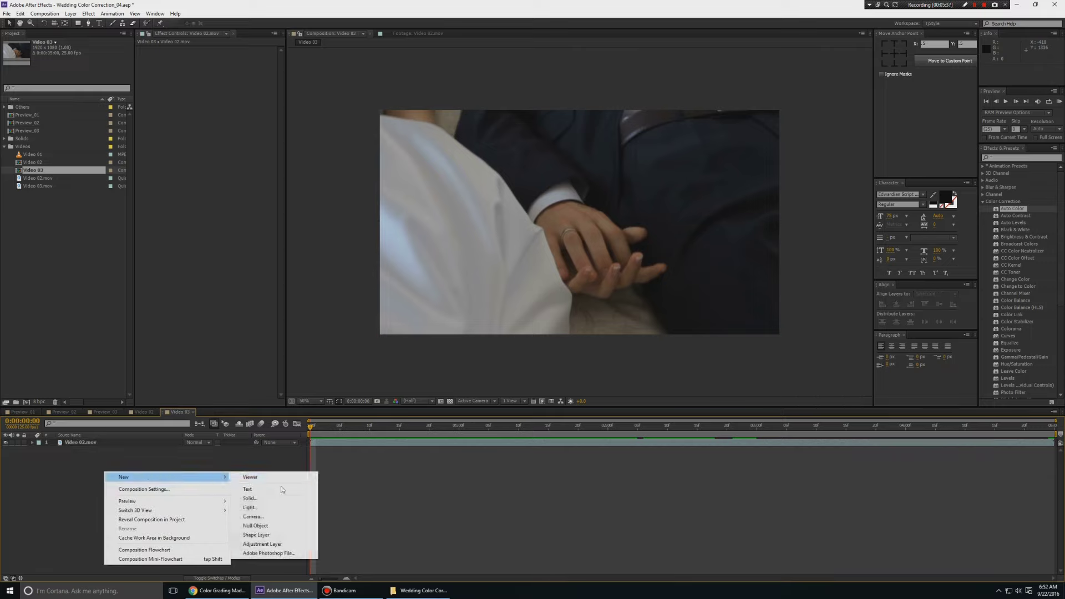
left_click(262, 544)
right_click(102, 444)
key("Escape")
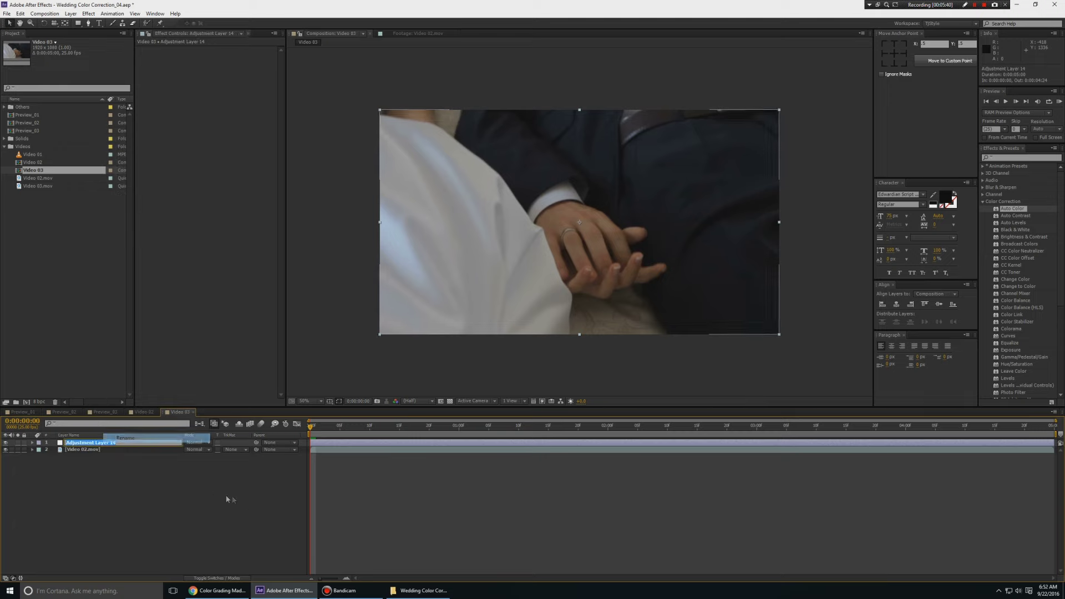
key("Return")
type("CC")
key("Return")
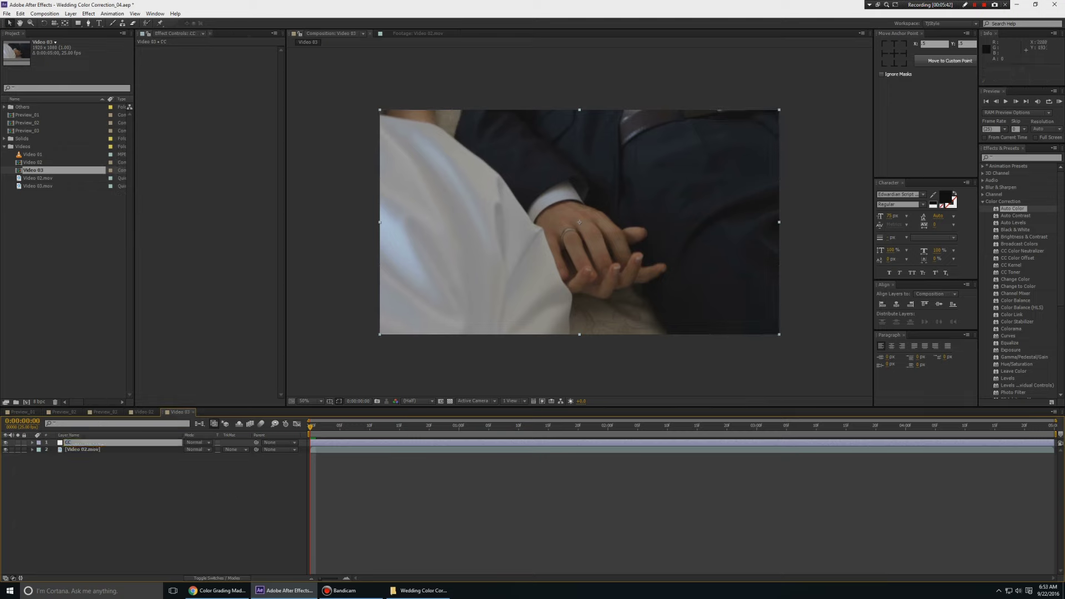
left_click(1019, 215)
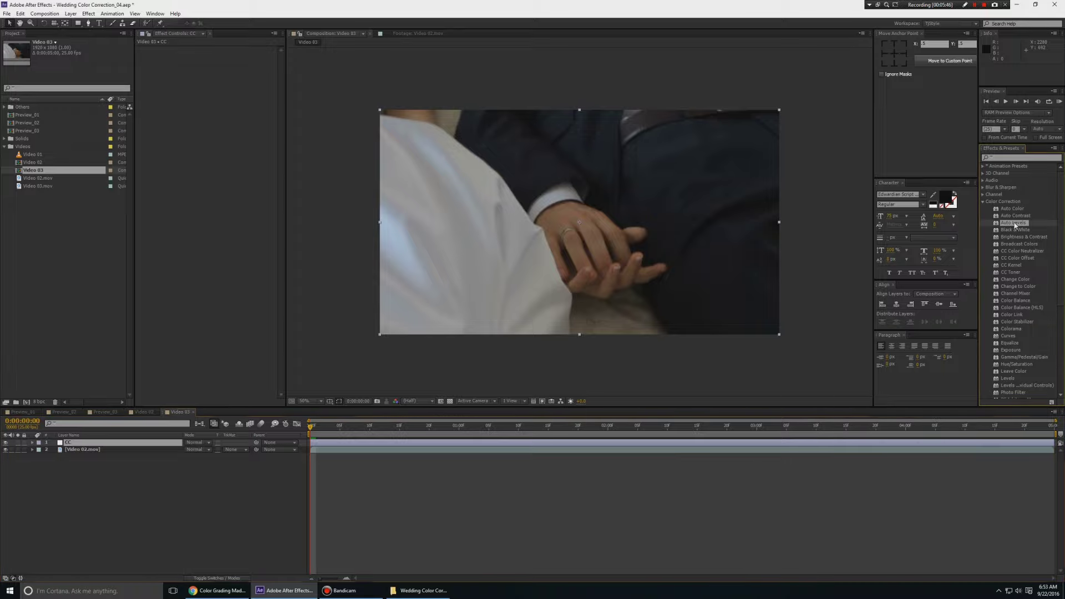
double_click(1024, 217)
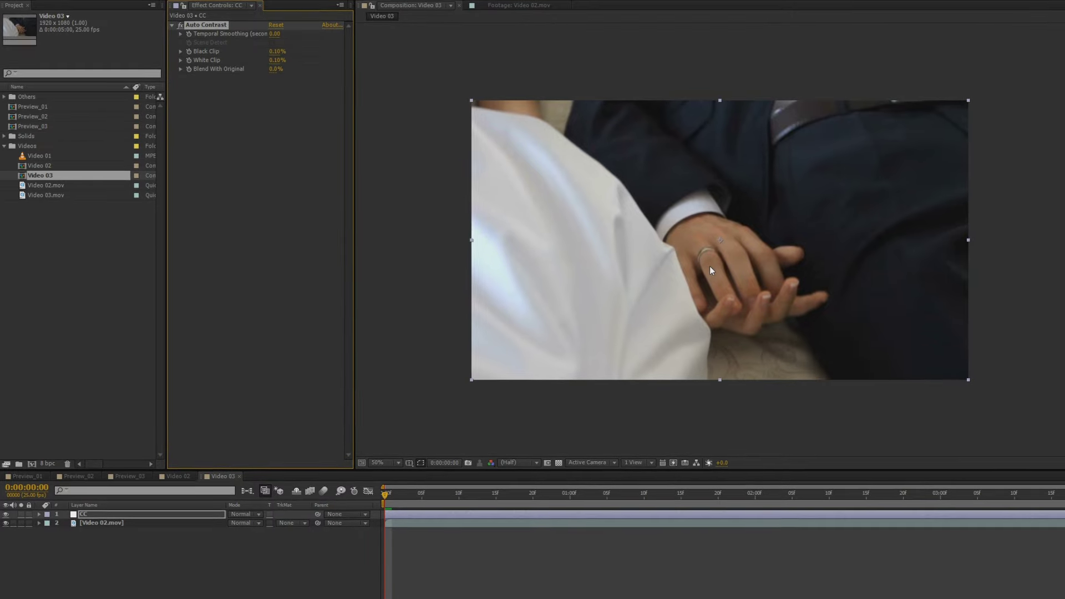
key("ctrl+z")
key("ctrl+alt+shift+l")
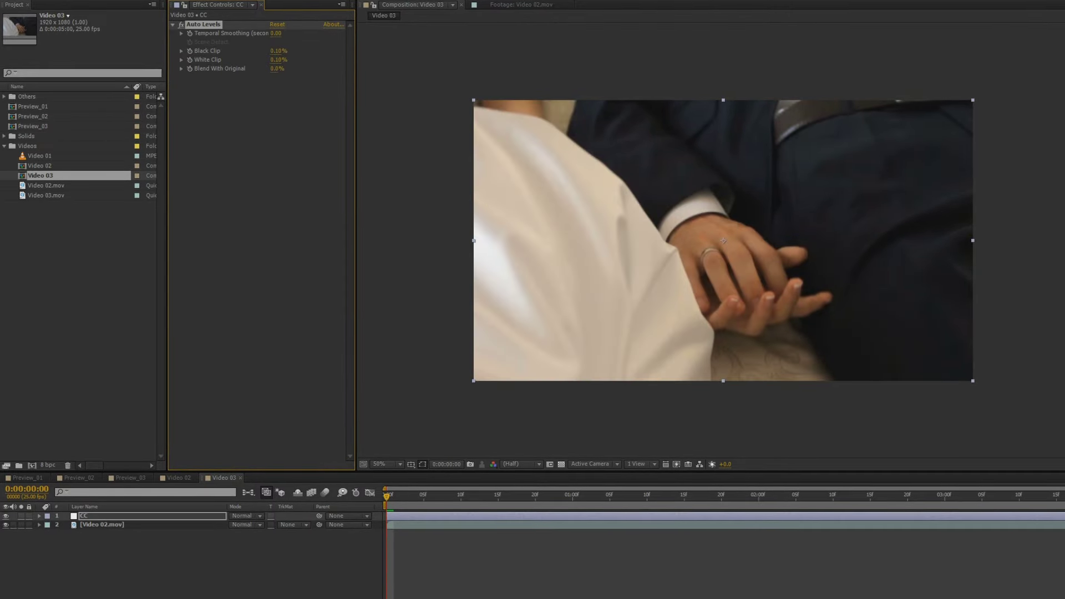
key("ctrl+z")
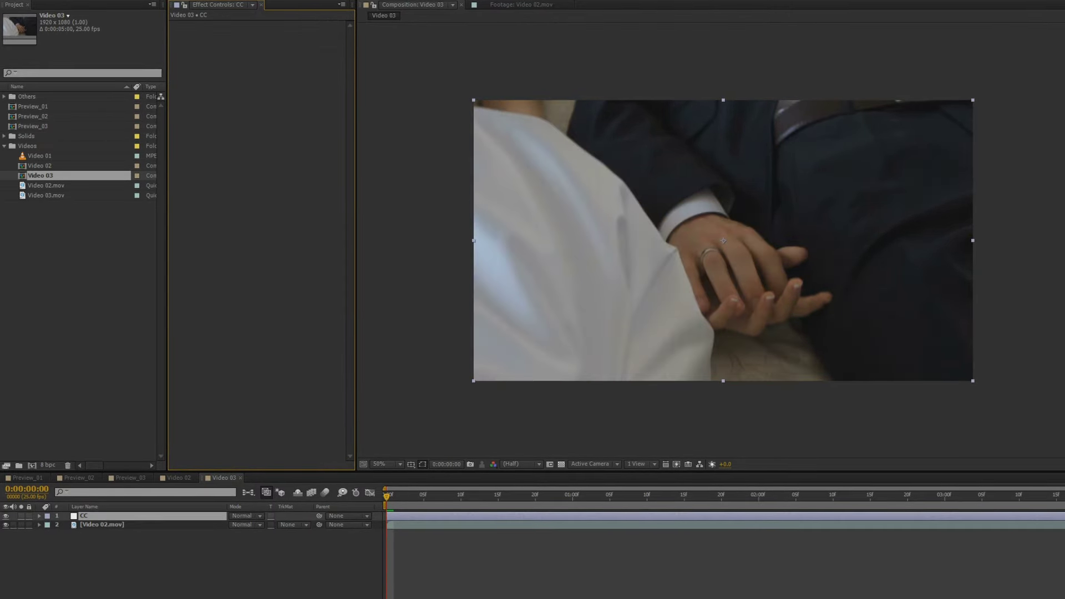
key("ctrl+alt+shift+b")
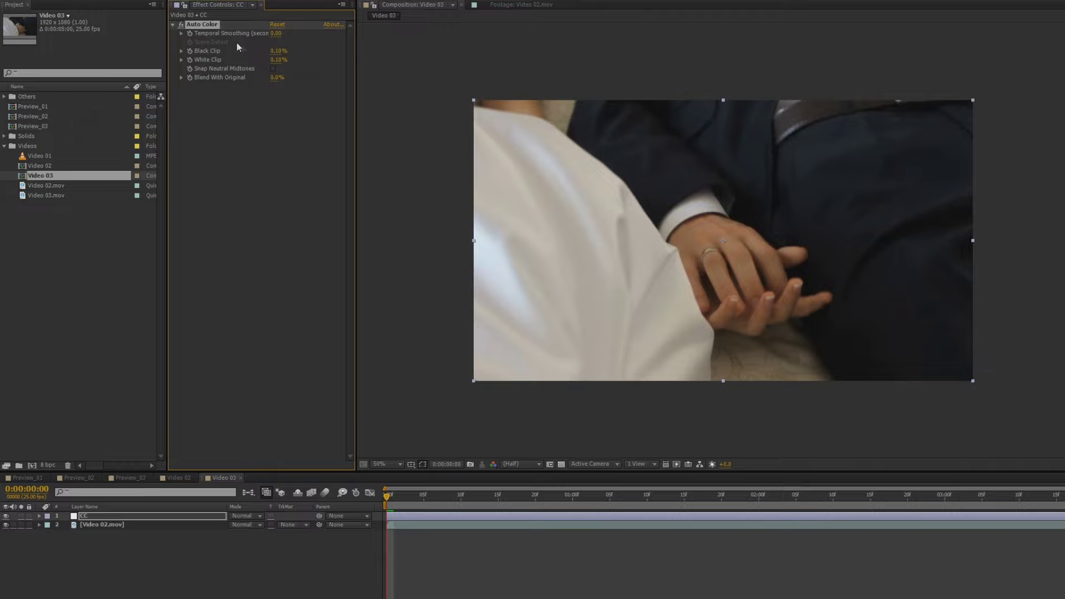
key("Delete")
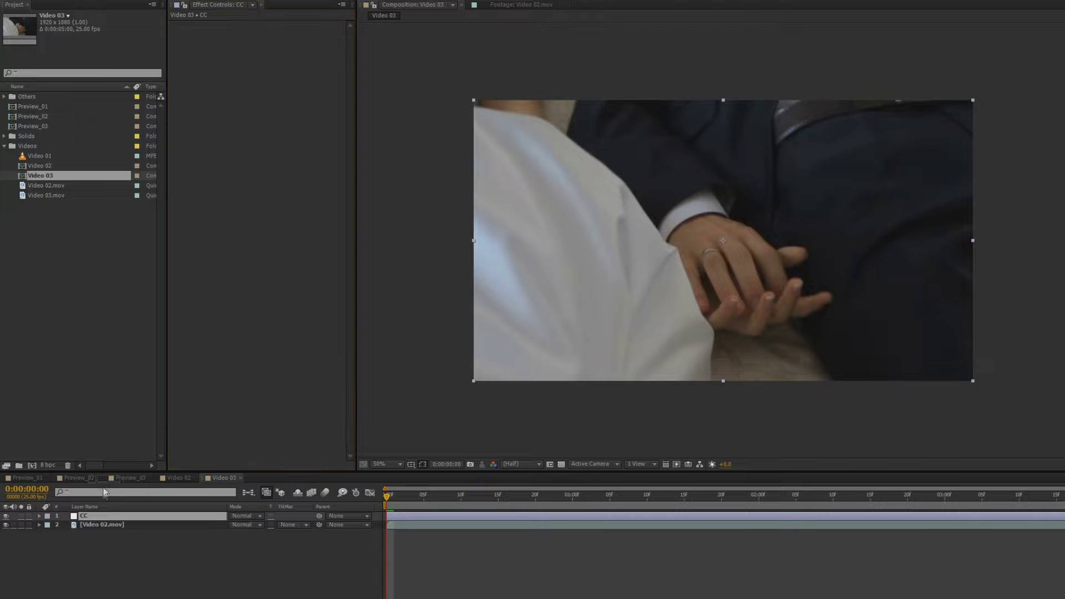
Apply Curves to the CC layer, test-bend the curve, then reset it to straight
key("ctrl+alt+shift+c")
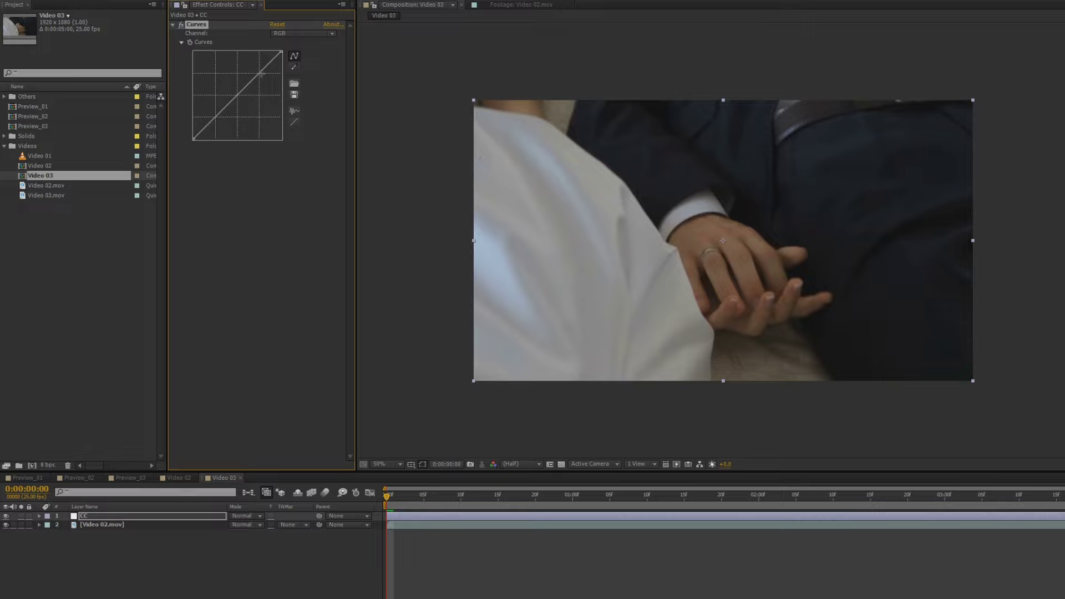
left_click_drag(260, 73, 260, 65)
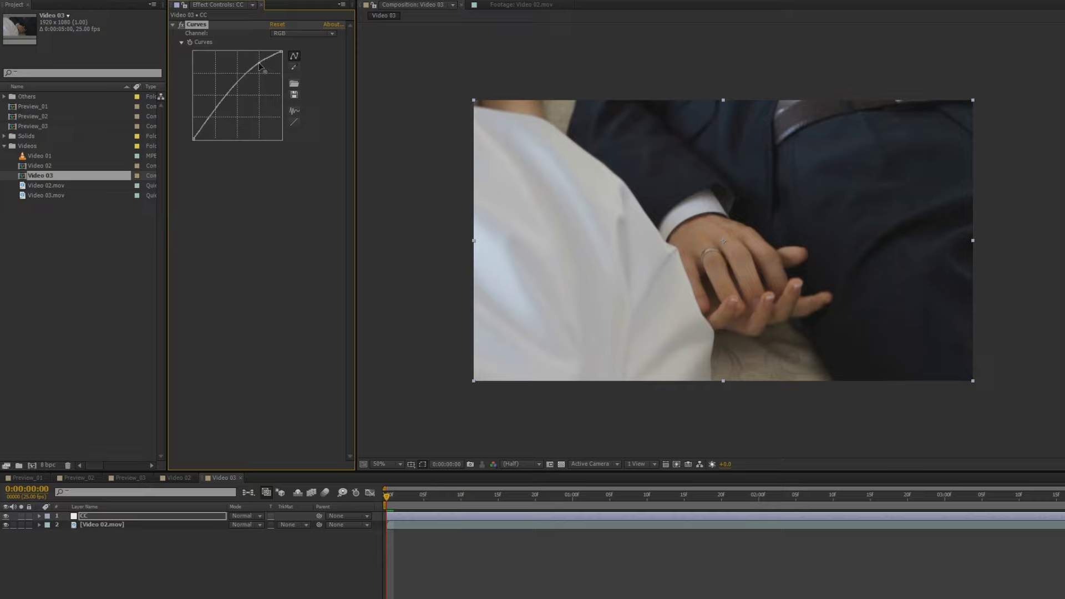
left_click_drag(206, 123, 205, 120)
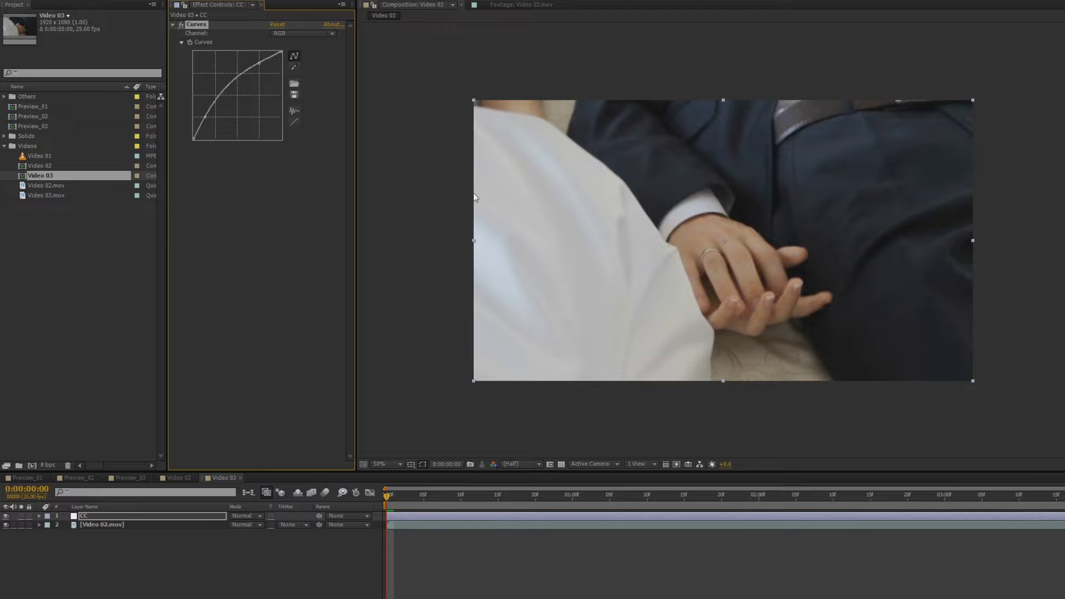
scroll(874, 167, "up", 2)
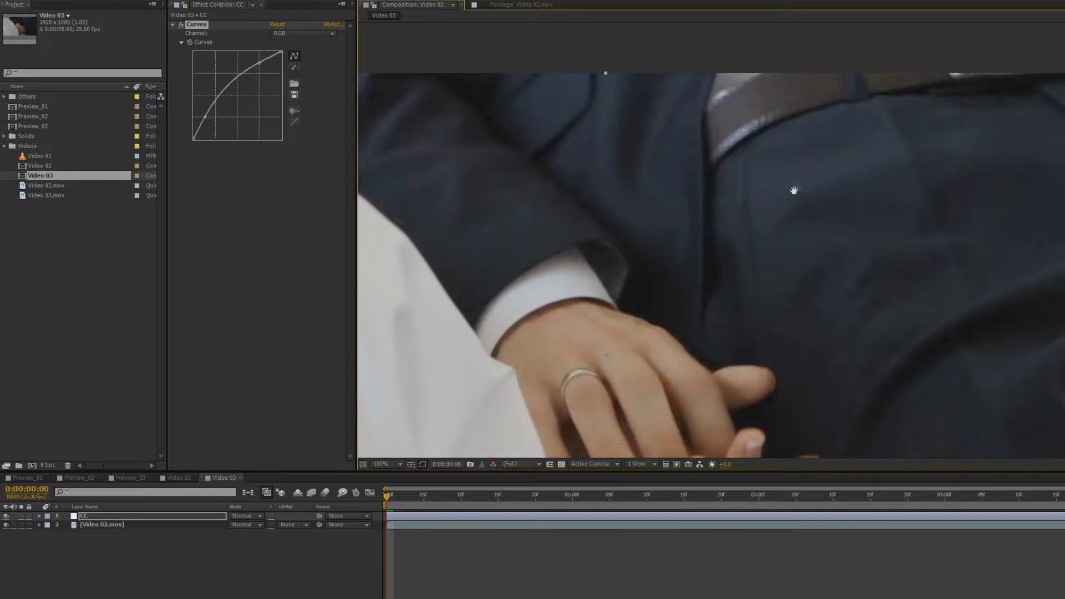
scroll(782, 194, "down", 2)
left_click_drag(728, 226, 754, 164)
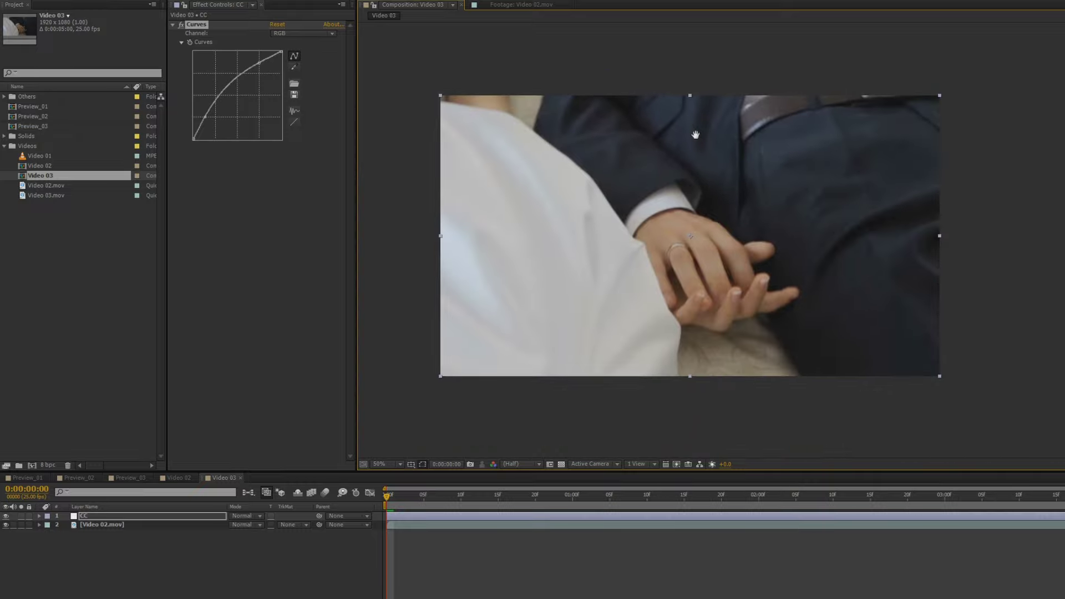
left_click(277, 24)
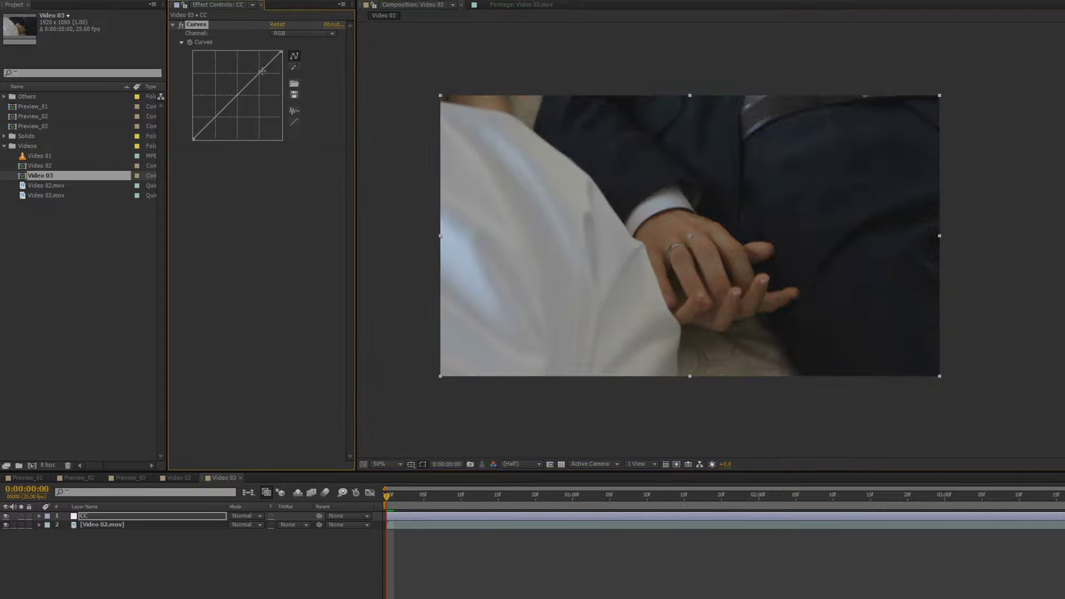
Try an S-curve on CC's Curves, reset it, then lower the upper curve point
left_click_drag(260, 70, 257, 66)
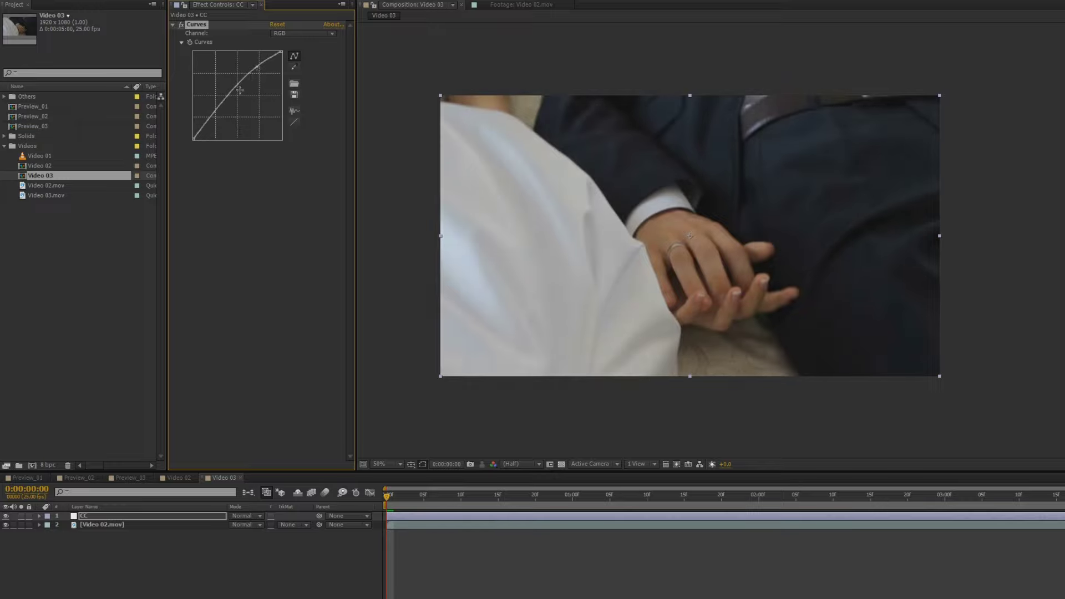
left_click_drag(213, 112, 215, 120)
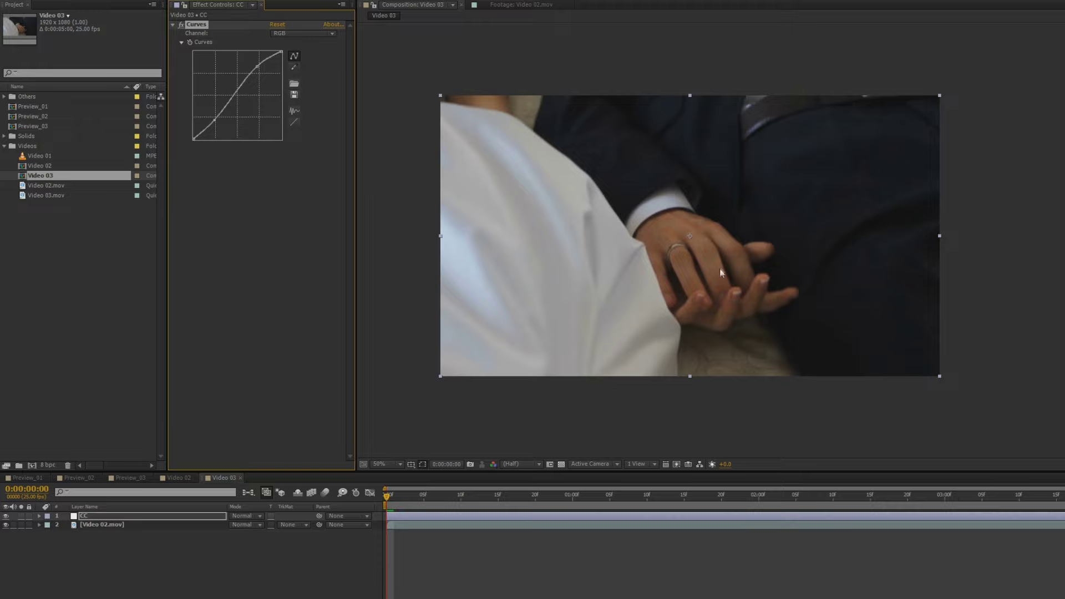
scroll(813, 294, "up", 2)
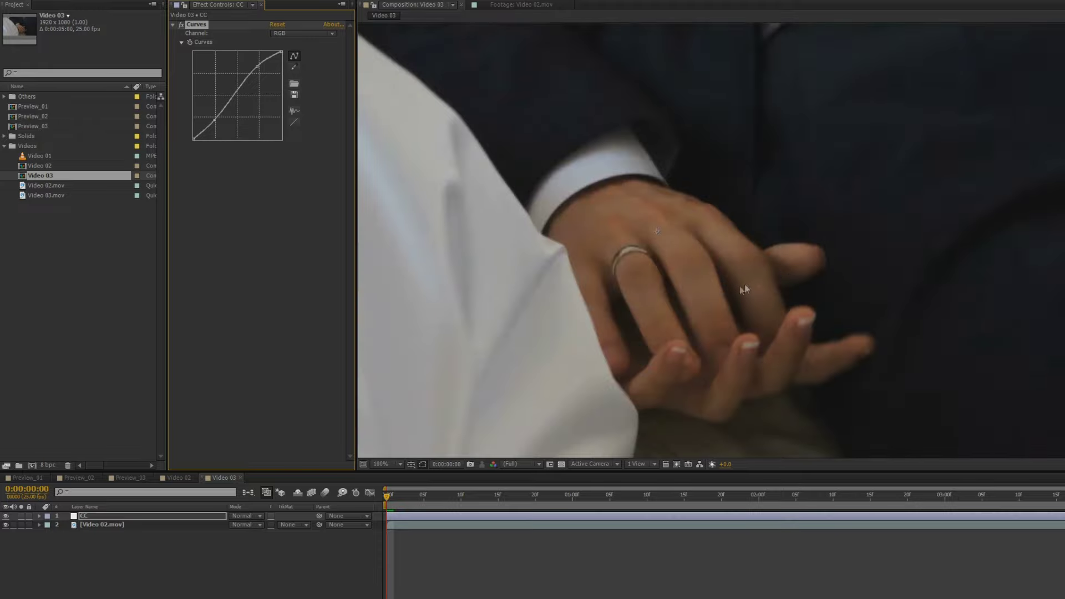
scroll(712, 308, "down", 2)
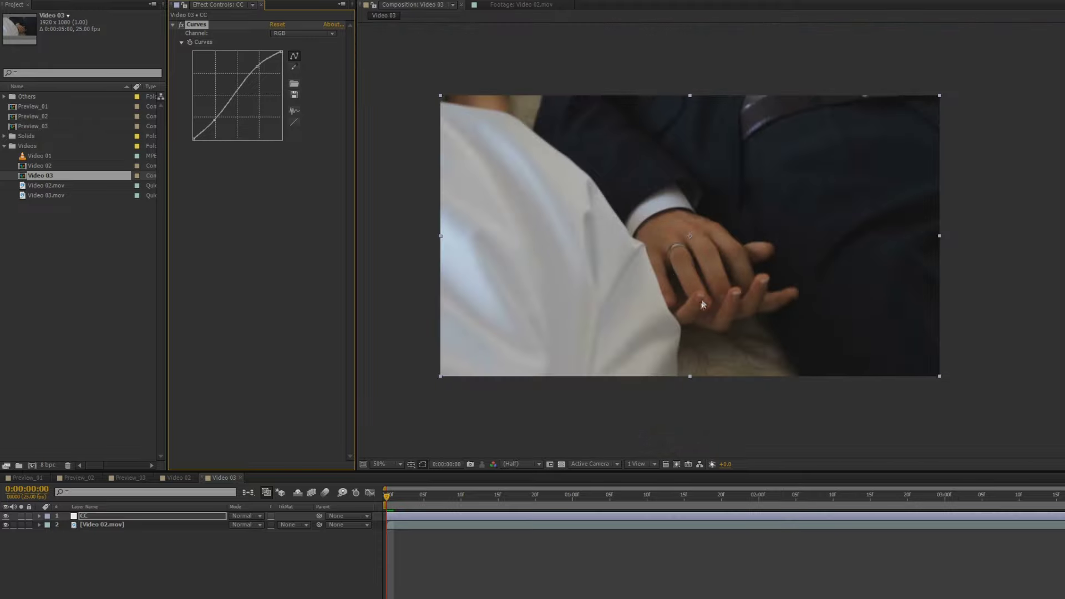
left_click(277, 25)
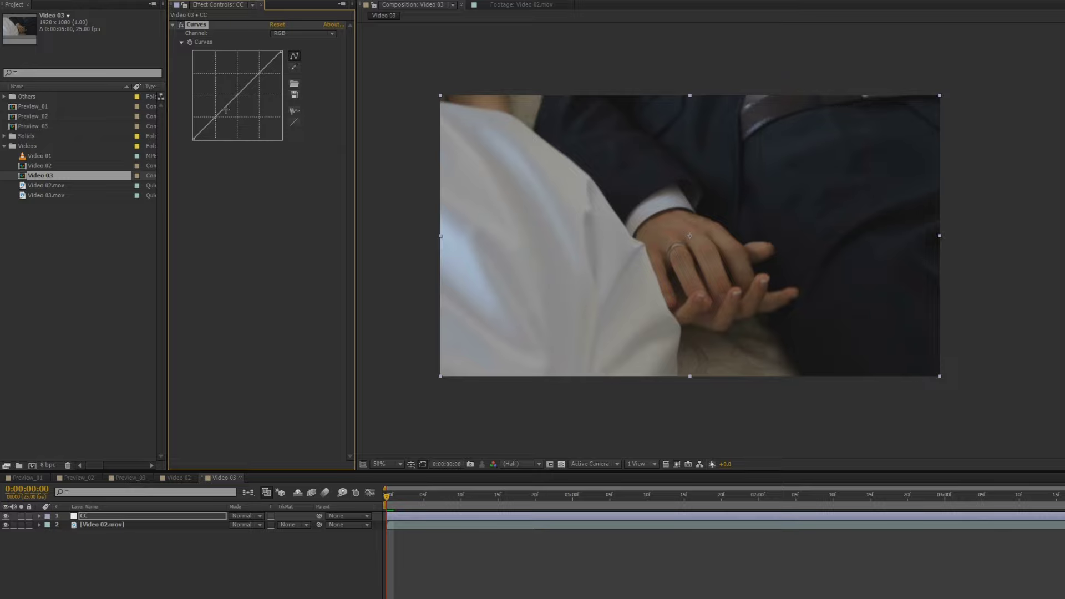
left_click_drag(211, 121, 212, 115)
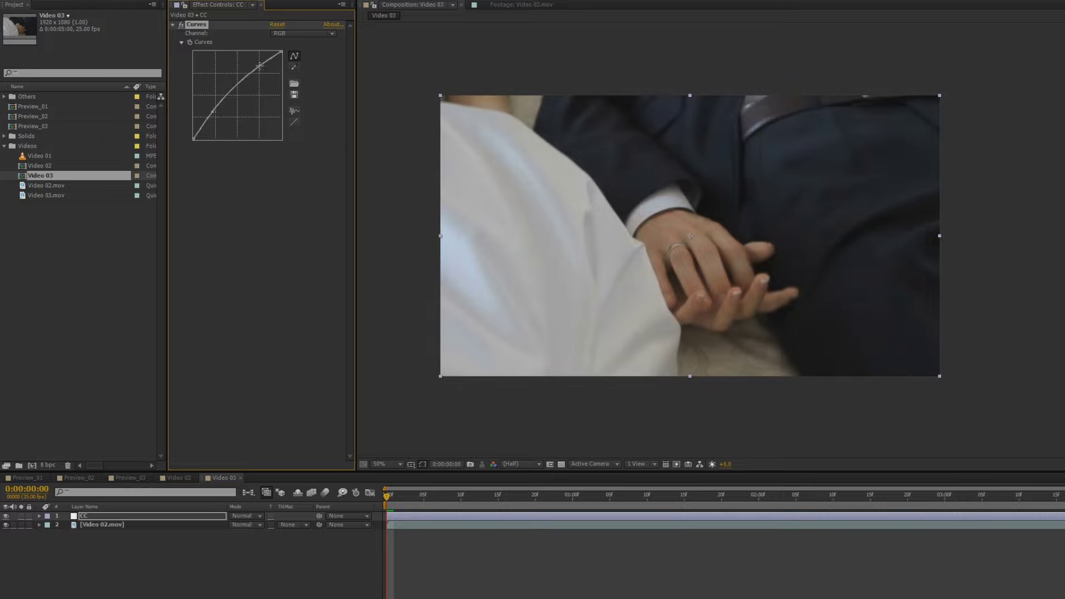
left_click_drag(259, 65, 259, 67)
Pull the upper Curves point lower again while checking the darker grade zoomed in
key("period")
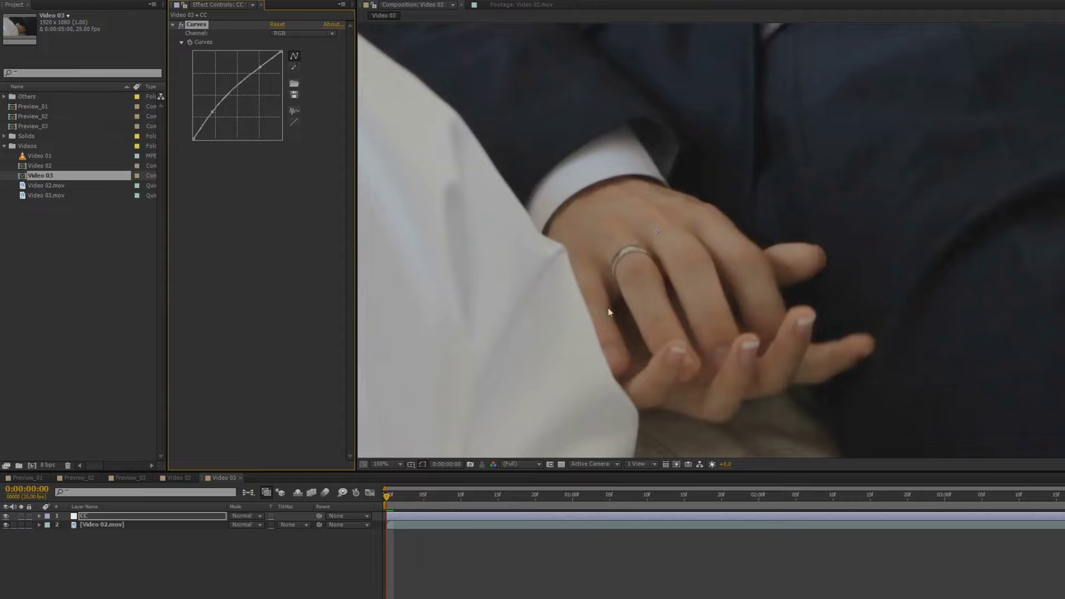
key("comma")
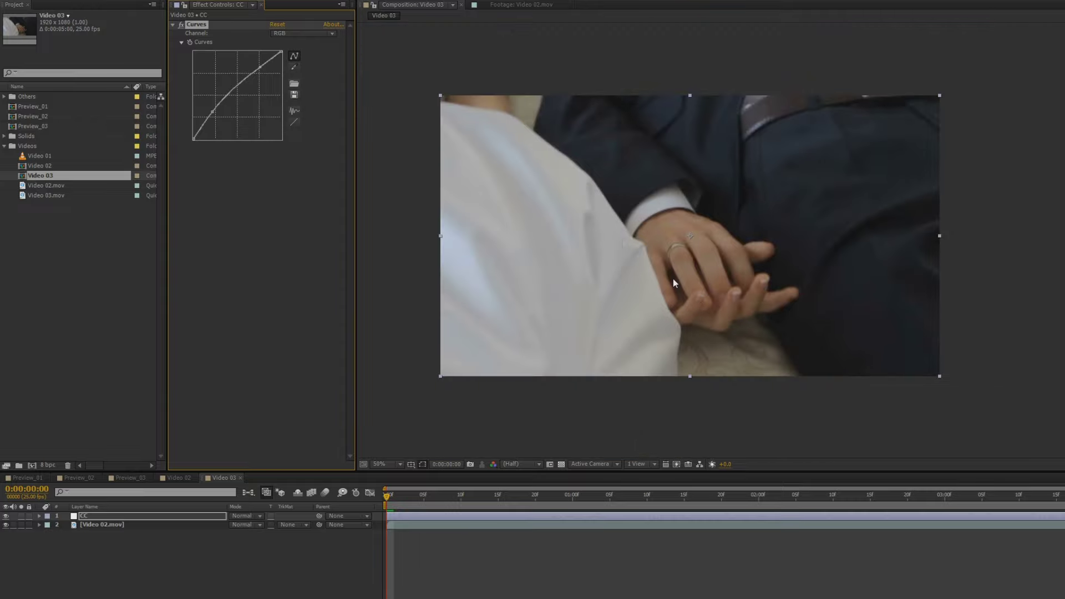
key("period")
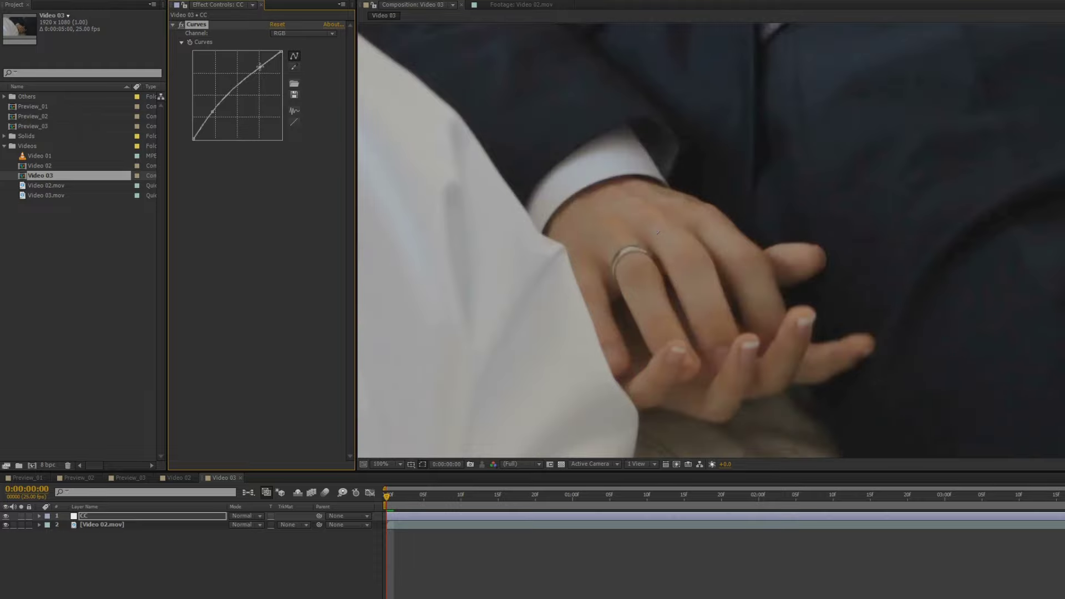
left_click_drag(263, 69, 260, 68)
Reframe the Composition viewer on the full clip and select the CC layer
scroll(489, 173, "down", 2)
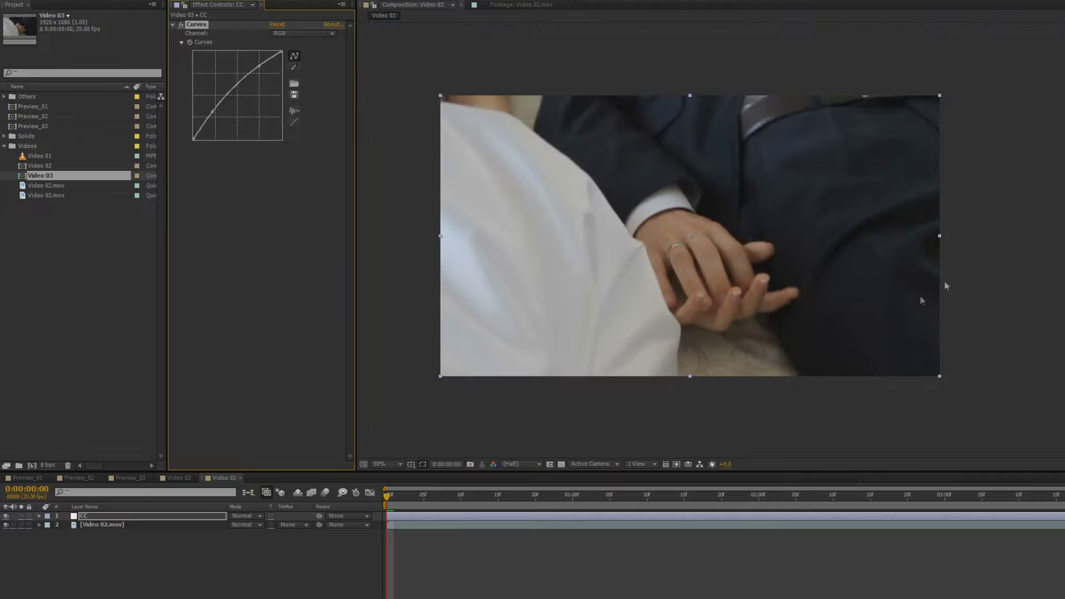
left_click_drag(566, 229, 604, 228)
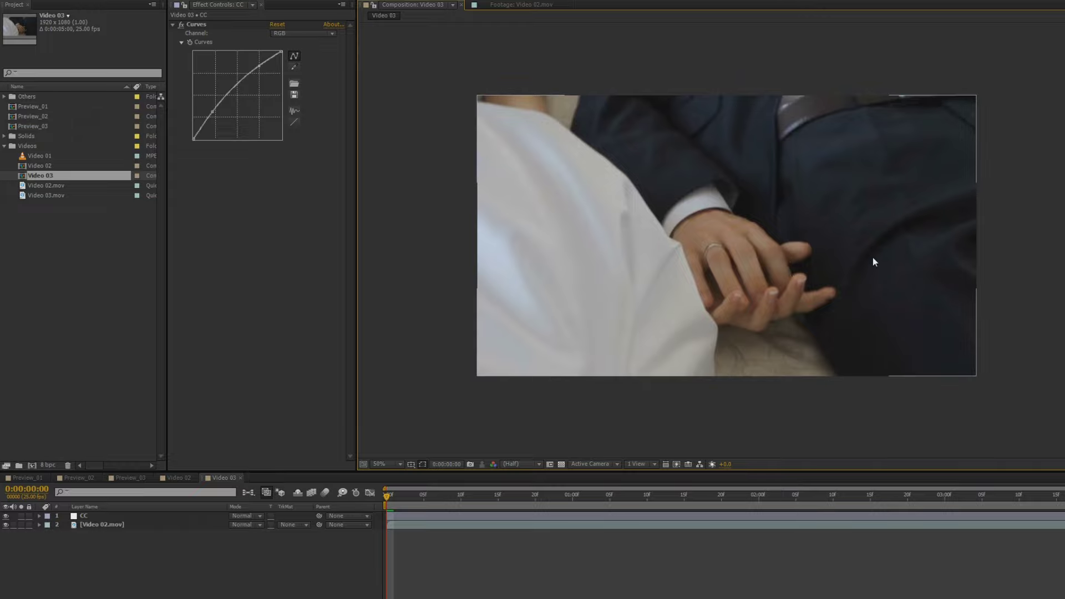
scroll(873, 257, "up", 2)
left_click_drag(868, 240, 685, 323)
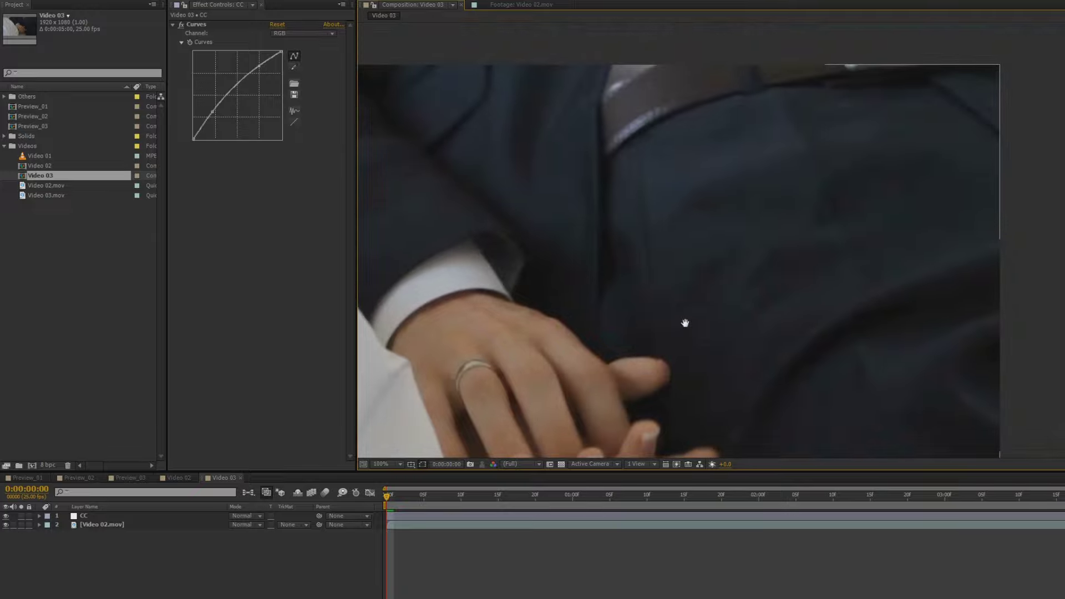
scroll(752, 335, "down", 2)
left_click_drag(688, 386, 803, 339)
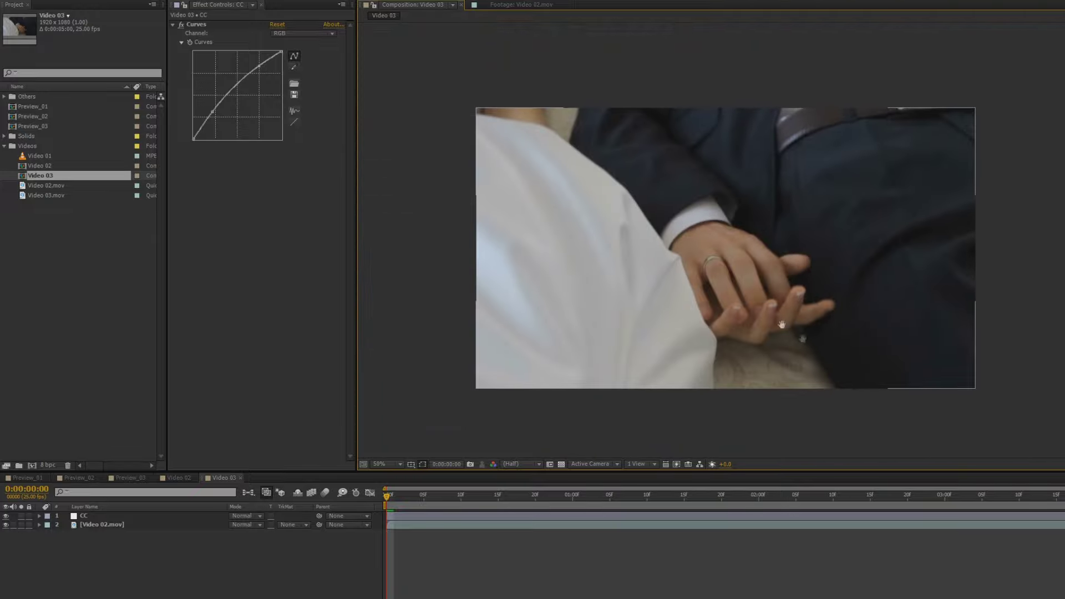
left_click_drag(832, 248, 820, 245)
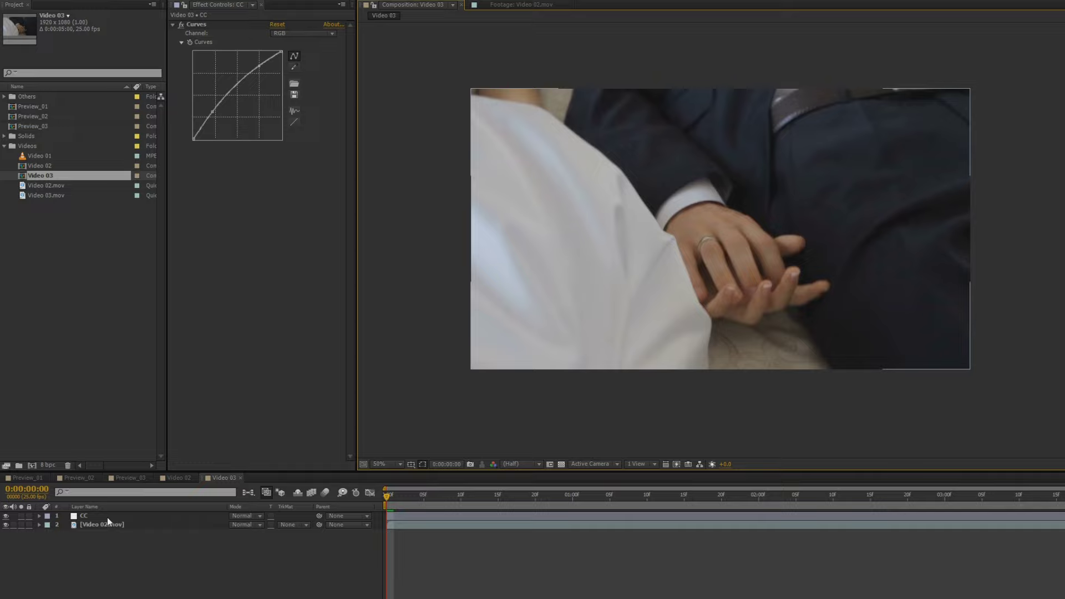
left_click(108, 517)
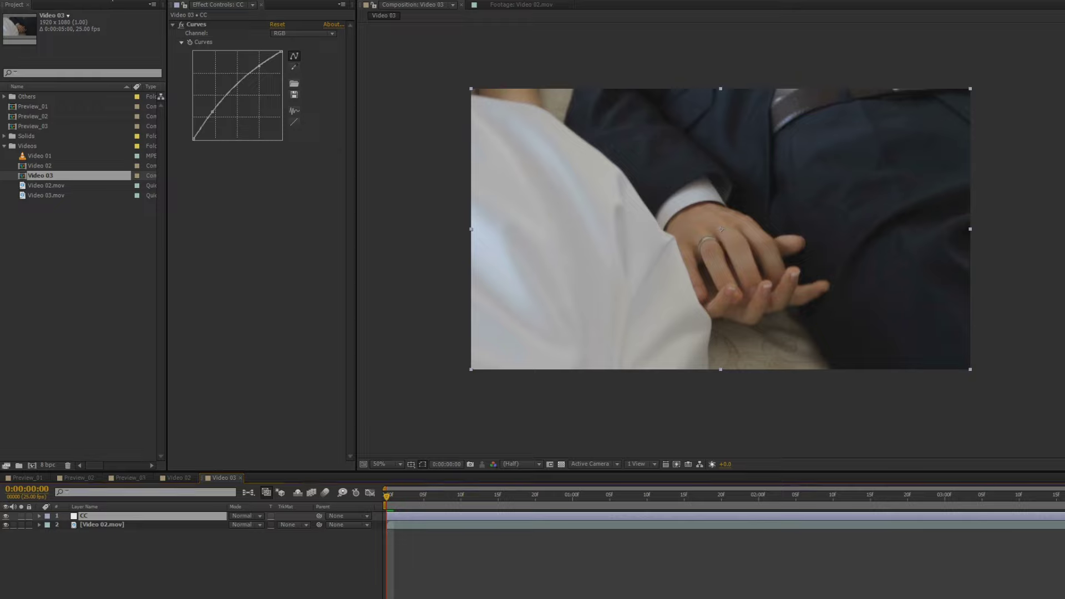
Start a Pen mask on CC running down through the hands, then undo the stray points
left_click(507, 61)
left_click_drag(817, 374, 850, 460)
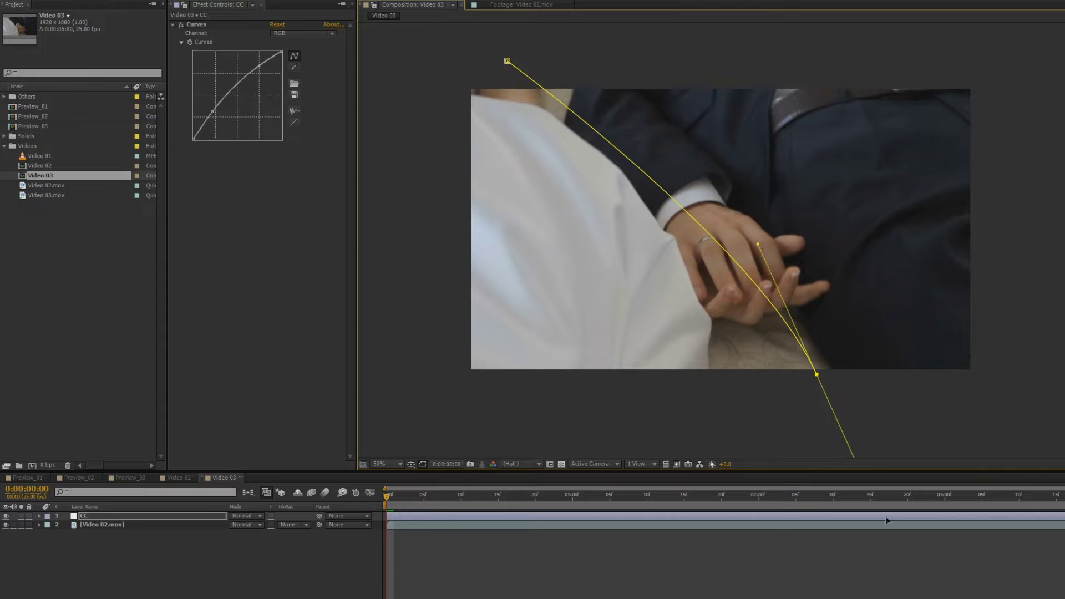
scroll(716, 246, "down", 1)
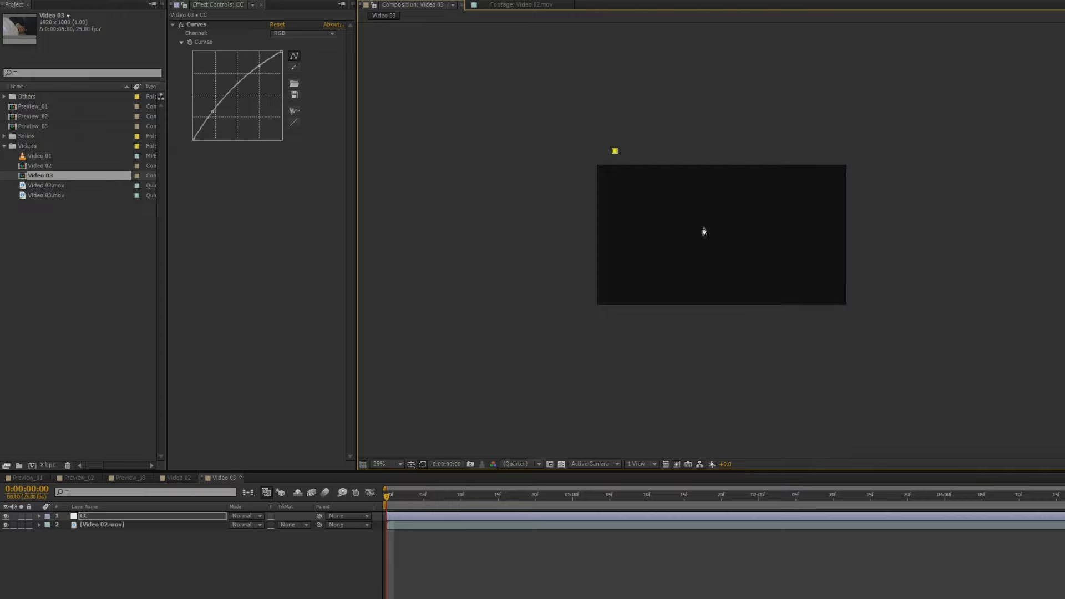
left_click_drag(703, 231, 707, 152)
left_click(706, 148)
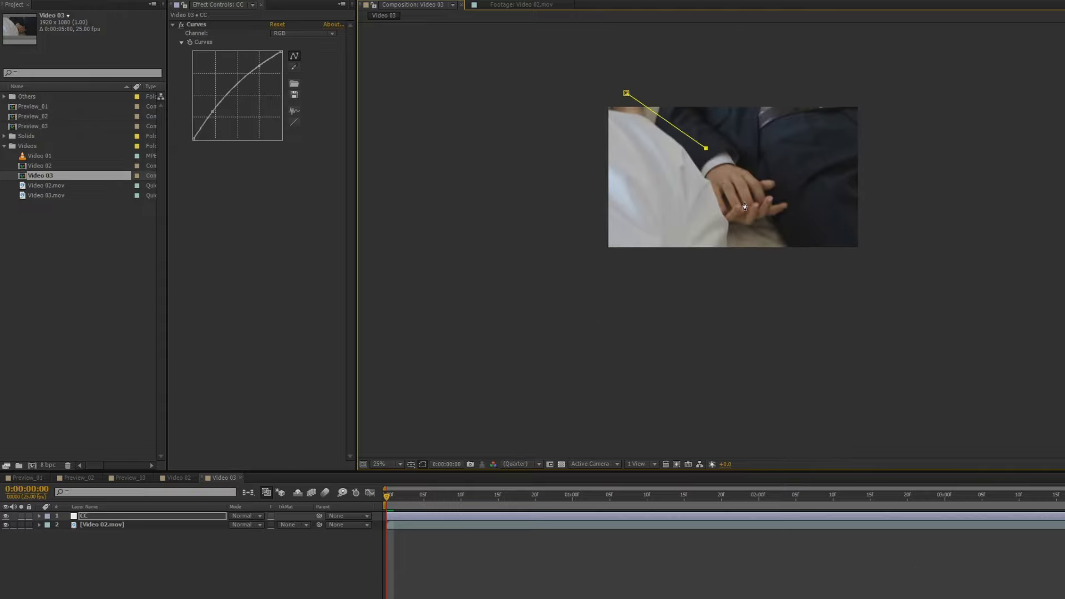
left_click(744, 201)
left_click(767, 251)
left_click(737, 283)
left_click(546, 264)
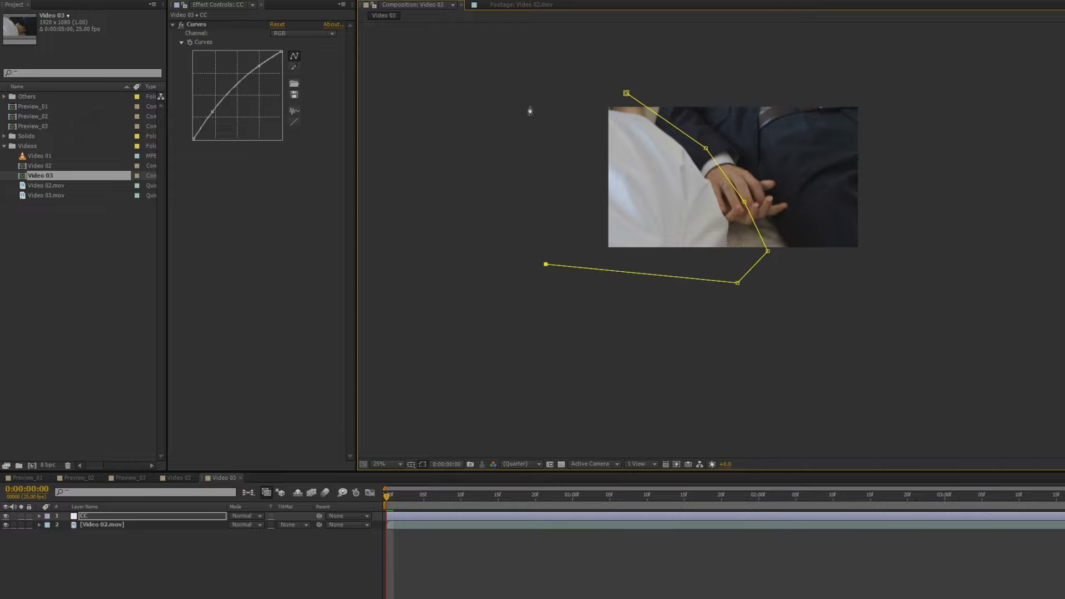
left_click(529, 106)
key("ctrl+z")
key("ctrl+z")
key("ctrl+z")
key("ctrl+z")
key("ctrl+z")
Retry a curved mask path through the hands and undo it back to the start
key("ctrl+z")
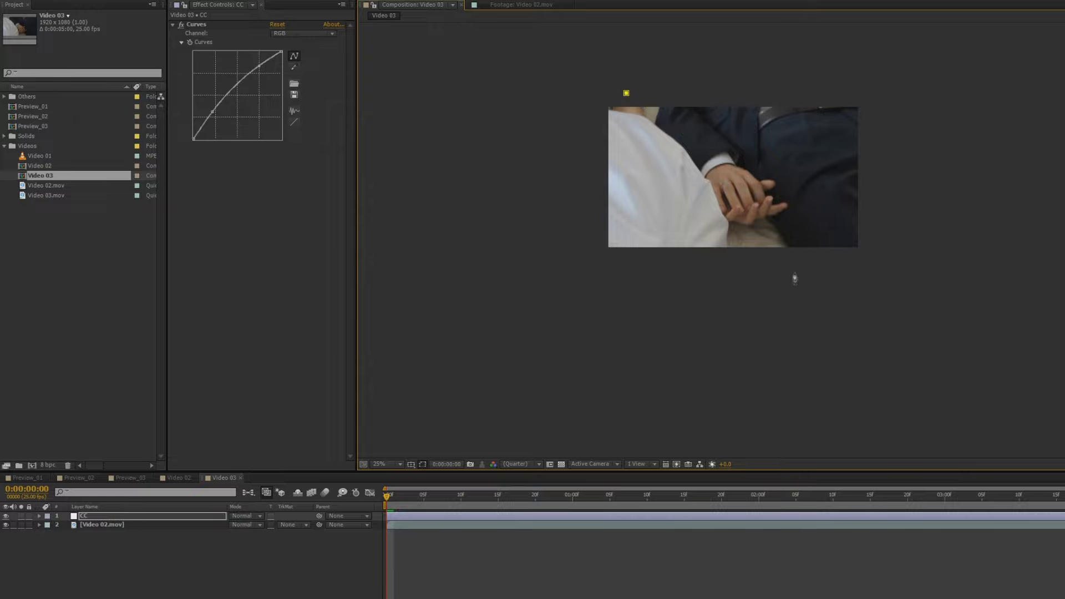
left_click_drag(790, 263, 851, 399)
key("ctrl+z")
left_click_drag(777, 260, 827, 390)
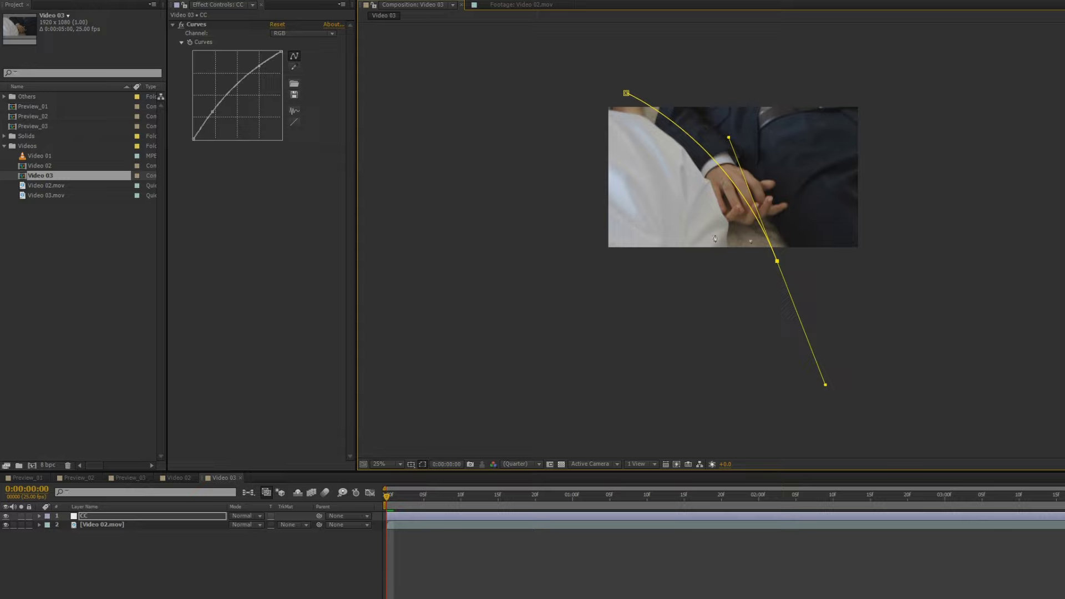
key("ctrl+z")
left_click_drag(690, 130, 718, 173)
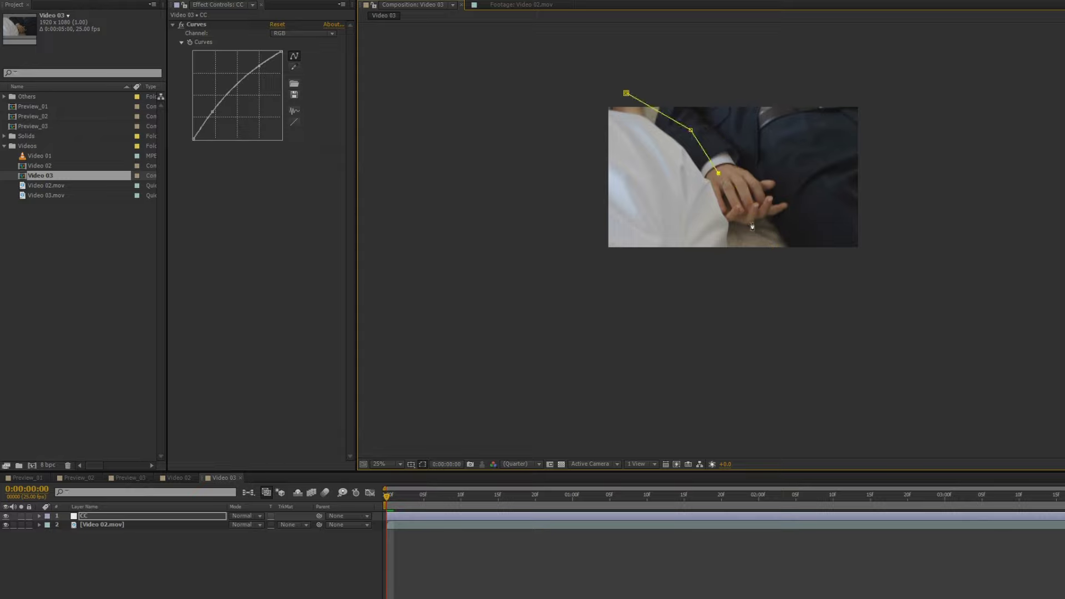
left_click(752, 222)
left_click(780, 300)
left_click(563, 269)
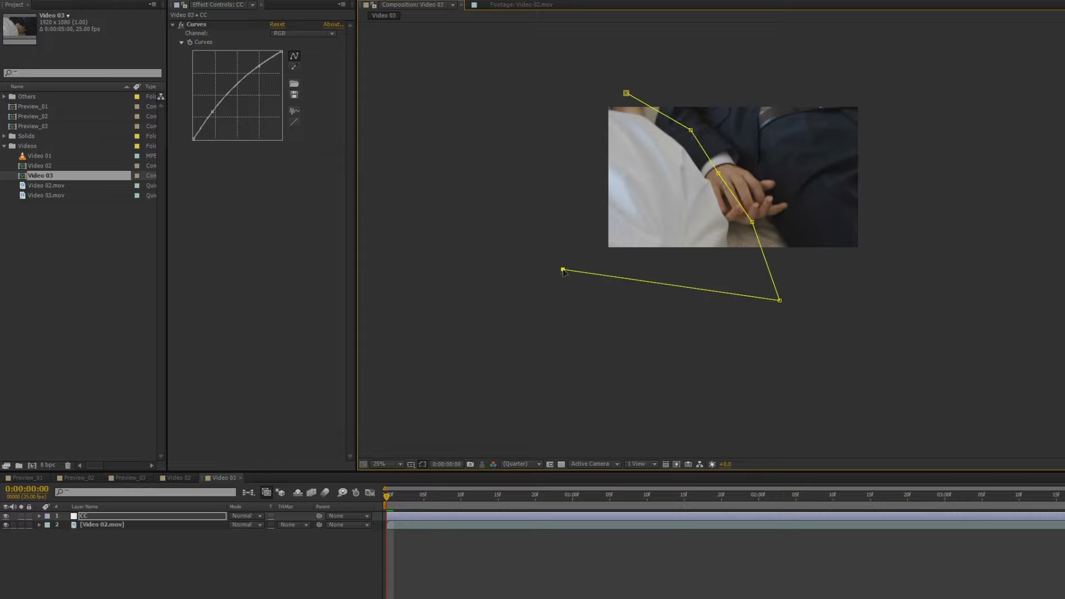
left_click(627, 93)
key("ctrl+z")
key("ctrl+z")
key("ctrl+z")
key("ctrl+z")
key("ctrl+z")
key("ctrl+z")
key("ctrl+z")
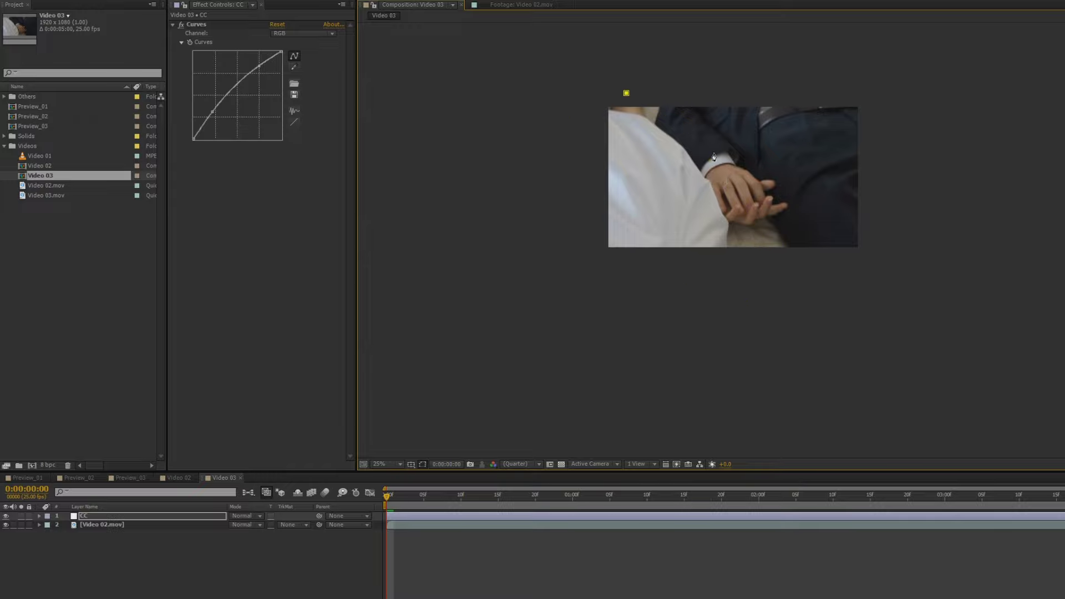
key("ctrl+shift+z")
key("ctrl+shift+z")
key("ctrl+z")
key("ctrl+z")
Draw and close the final Bezier mask sweeping through the hands and out to the left
left_click_drag(768, 247, 808, 361)
left_click(706, 355)
left_click(496, 306)
left_click(532, 105)
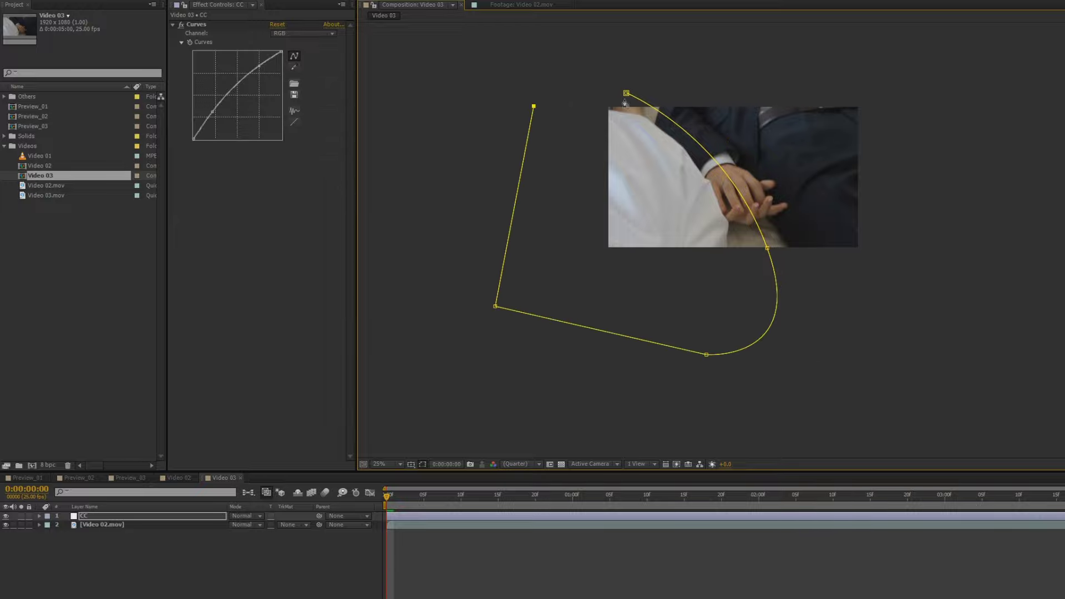
left_click(626, 93)
scroll(724, 240, "up", 2)
left_click_drag(788, 183, 776, 295)
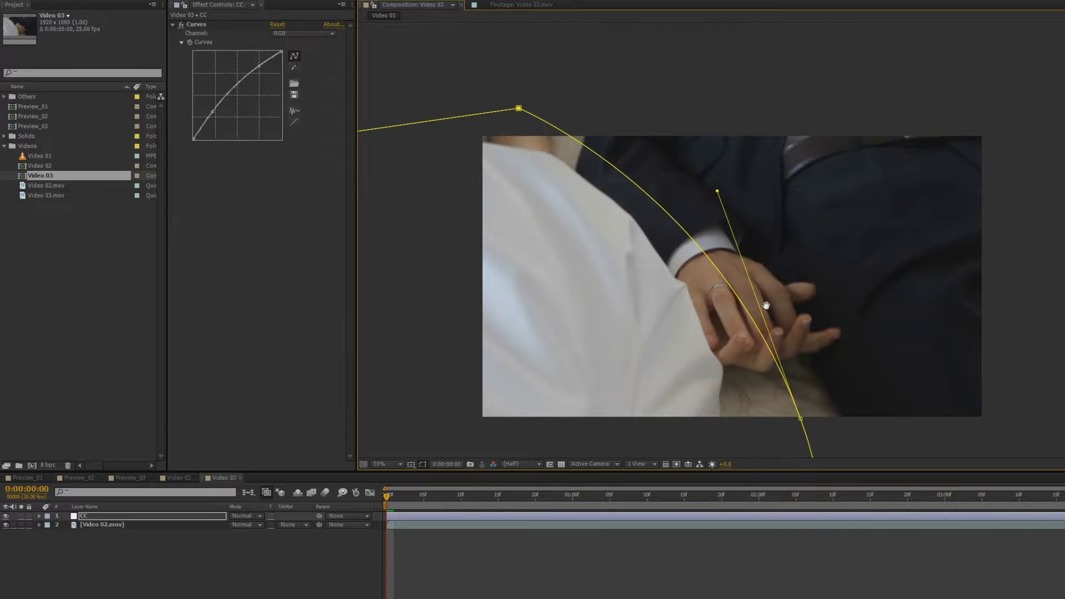
left_click_drag(823, 258, 785, 216)
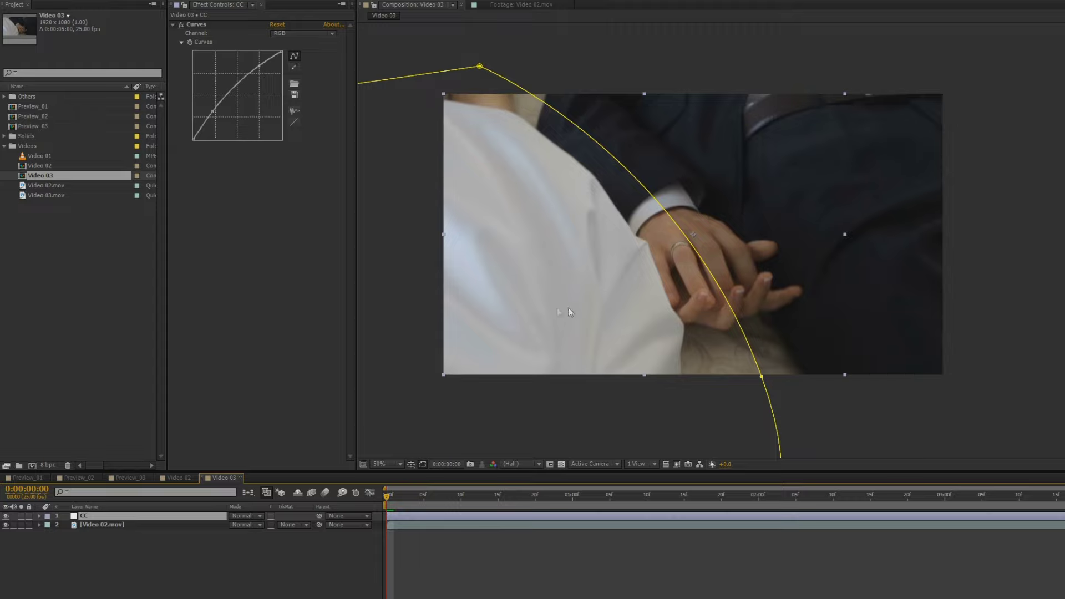
Deselect the layer and preview the masked grade in the maximized viewer
left_click(648, 394)
key("grave")
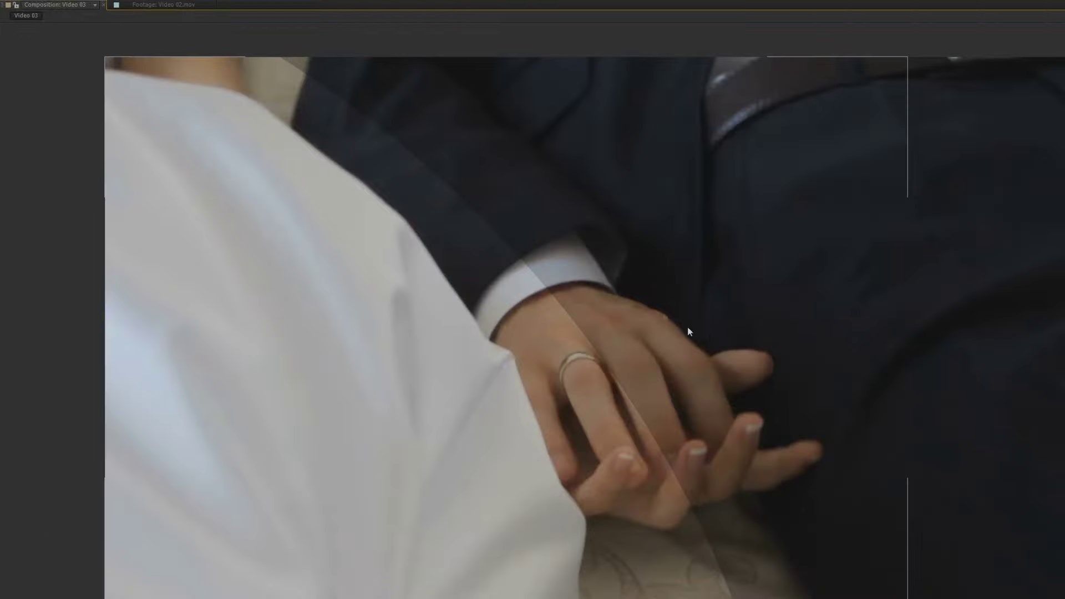
scroll(654, 249, "up", 2)
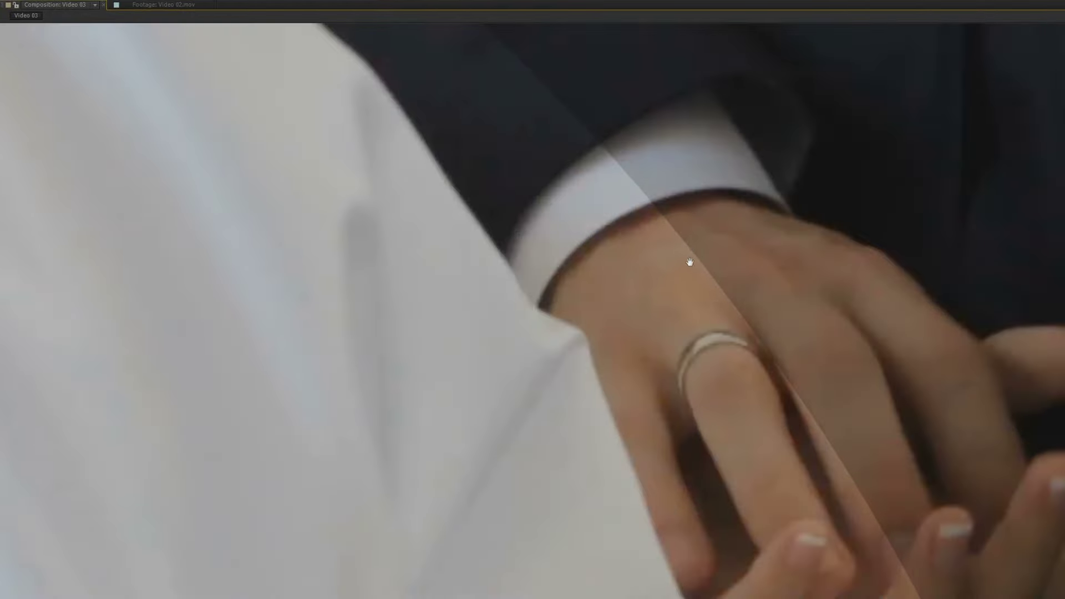
scroll(693, 260, "down", 2)
scroll(721, 278, "up", 1)
key("grave")
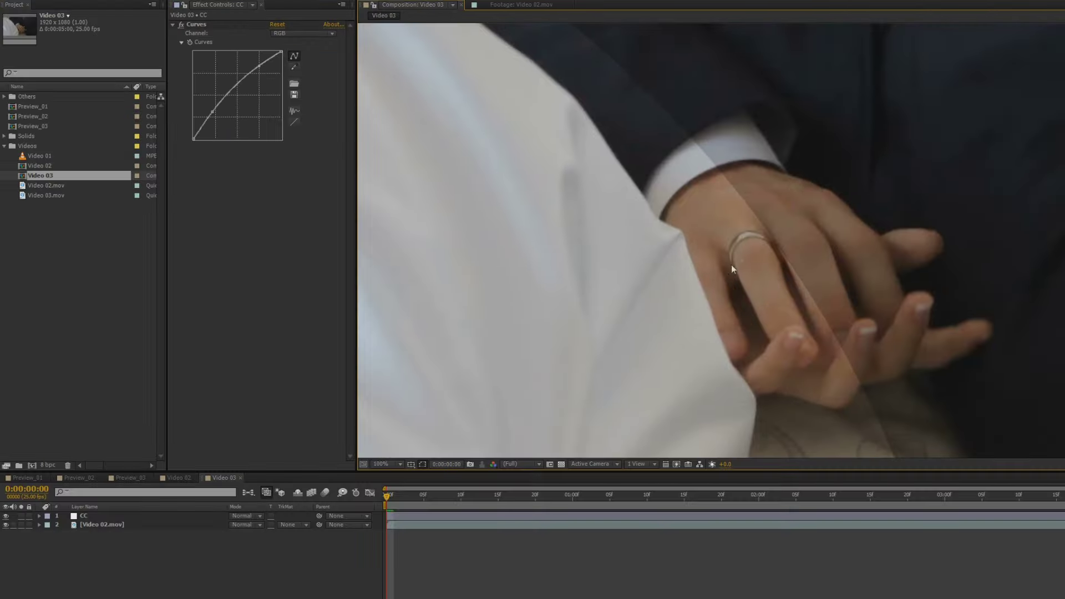
scroll(731, 269, "down", 2)
Raise the CC layer's Mask Feather to 129 pixels and preview the result maximized
left_click(111, 516)
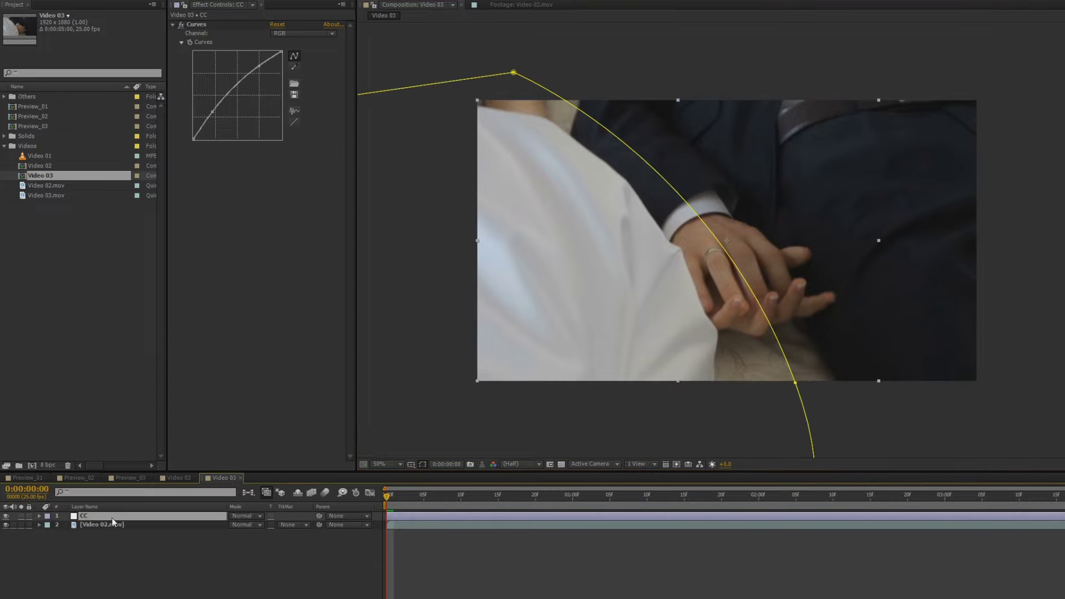
key("f")
left_click_drag(245, 534, 281, 533)
left_click(279, 566)
key("grave")
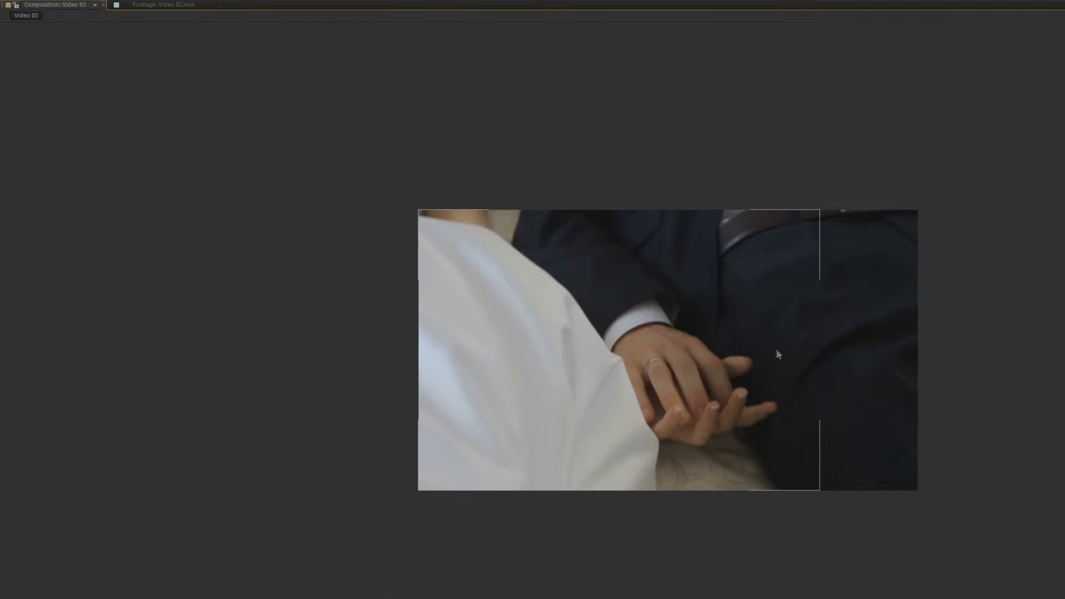
scroll(776, 361, "up", 2)
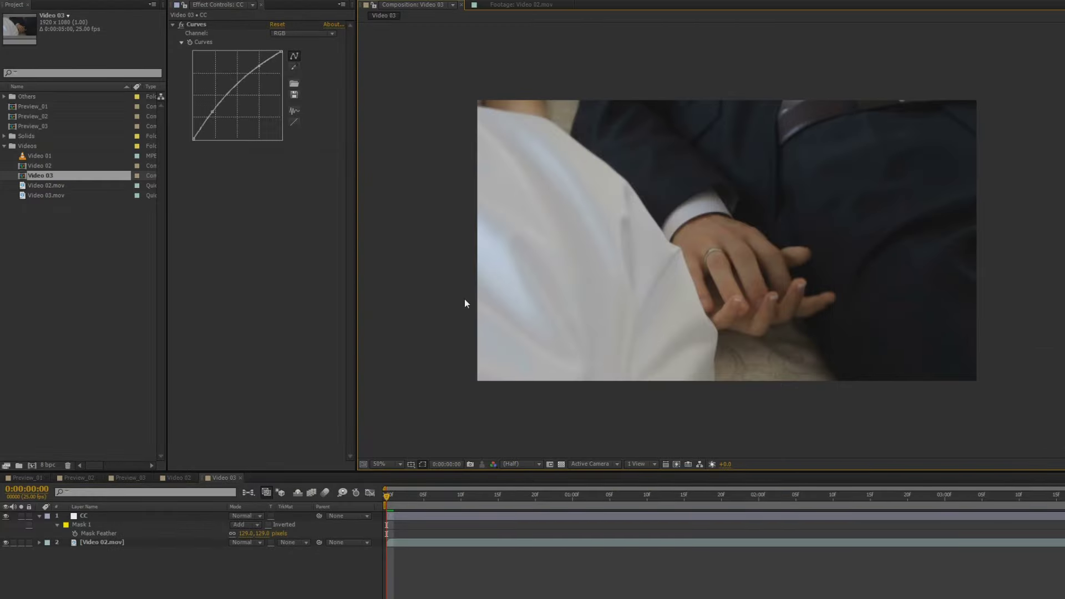
key("e")
key("e")
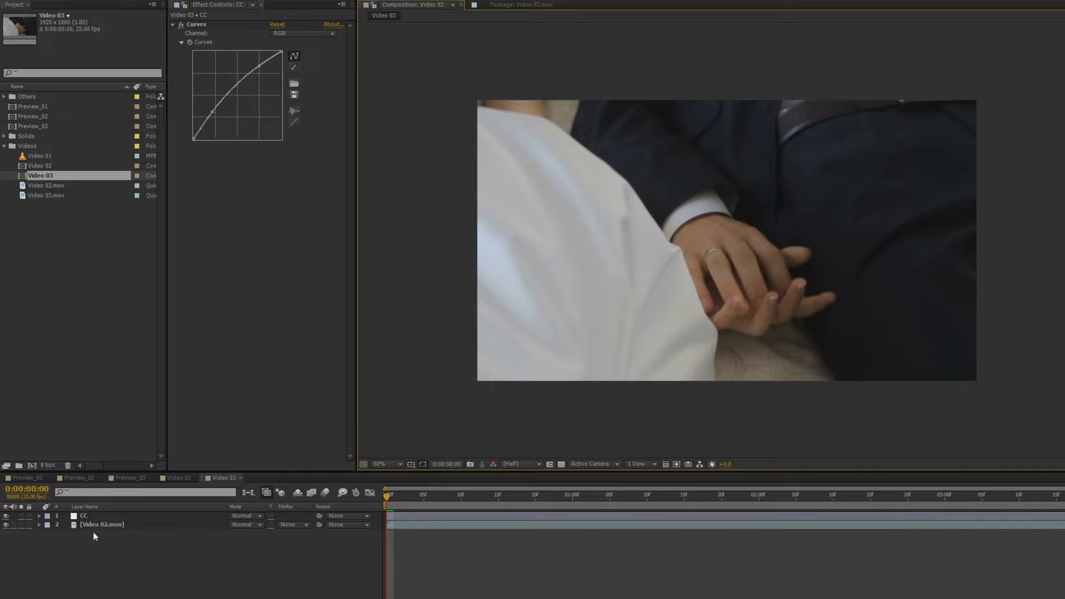
left_click(84, 517)
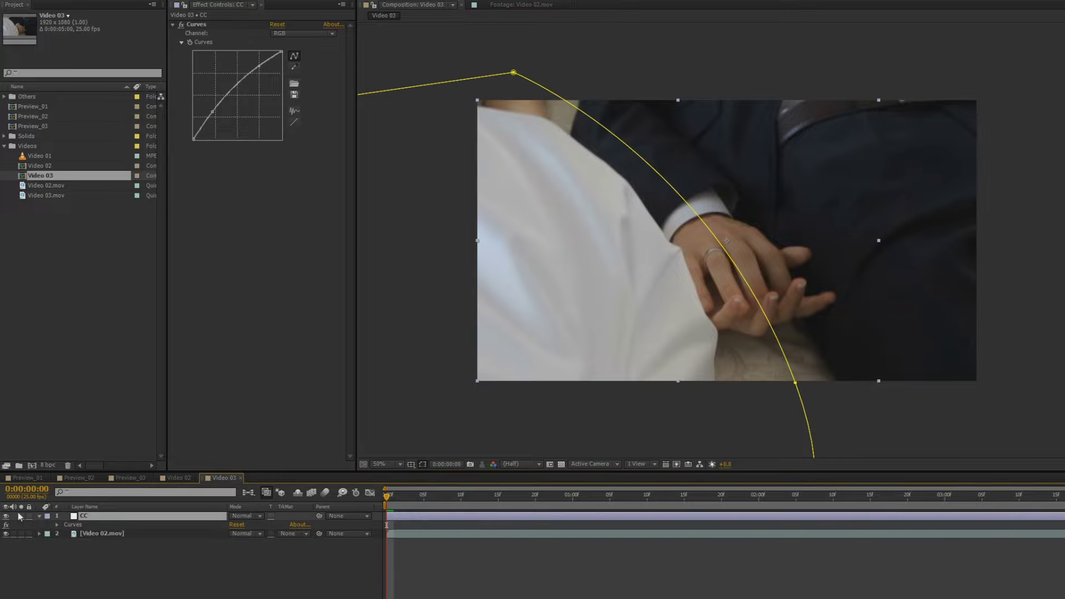
left_click(21, 524)
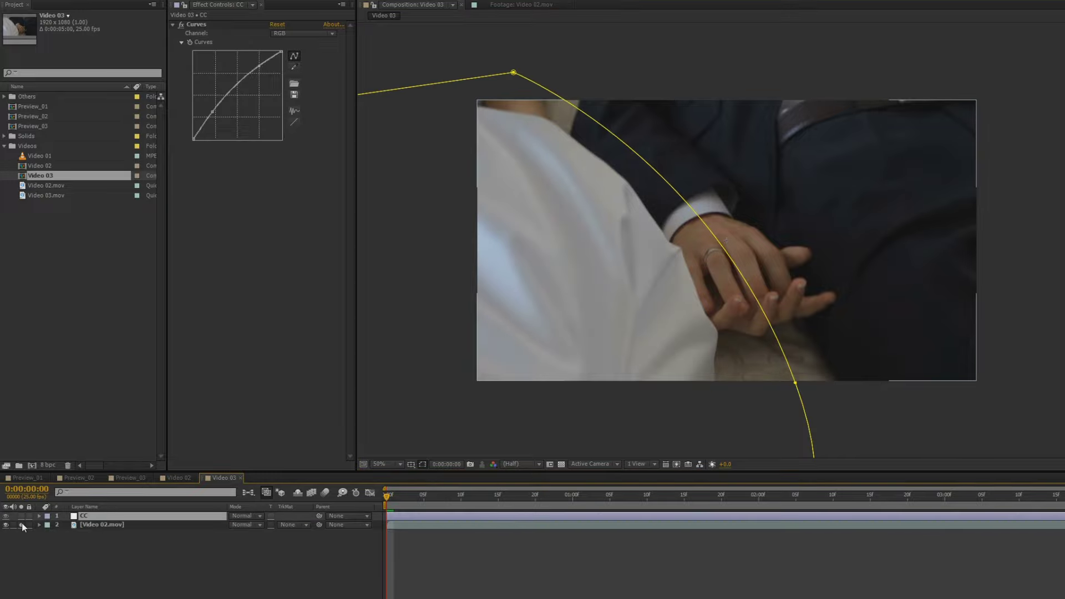
left_click(22, 523)
left_click(207, 573)
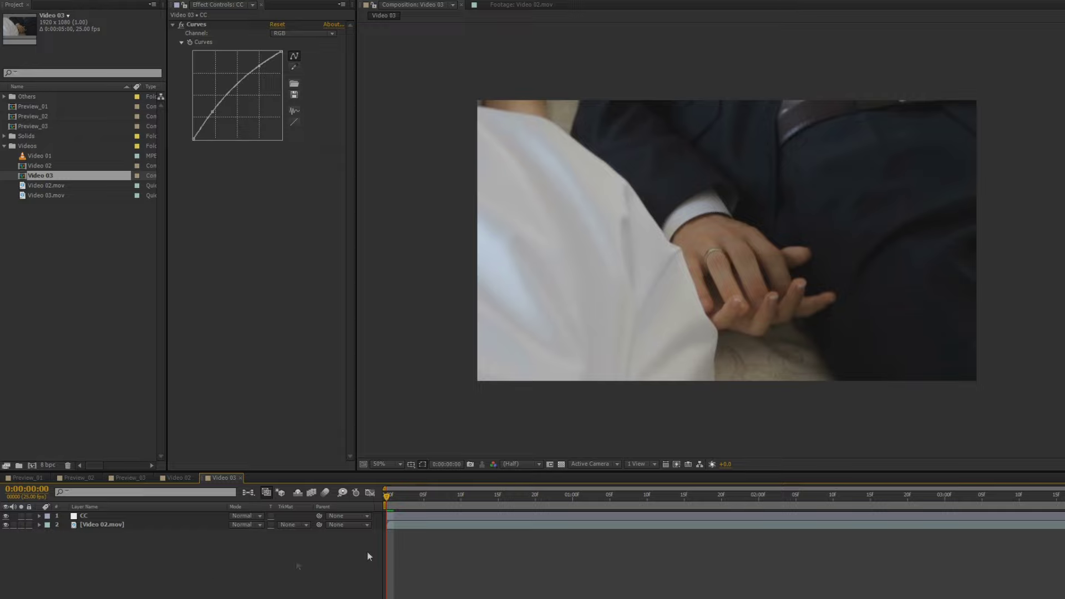
key("period")
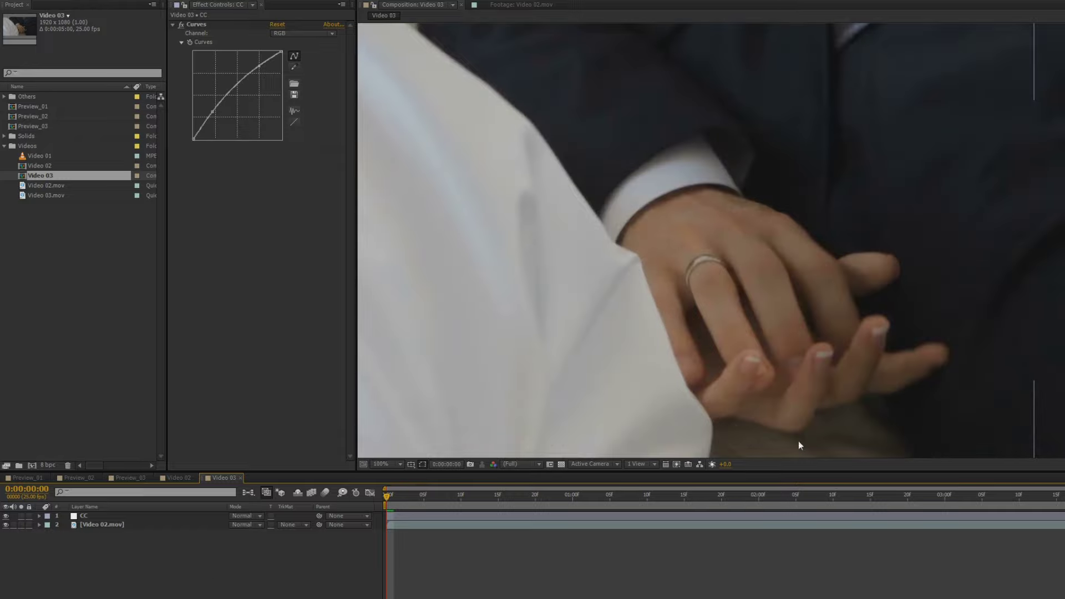
key("comma")
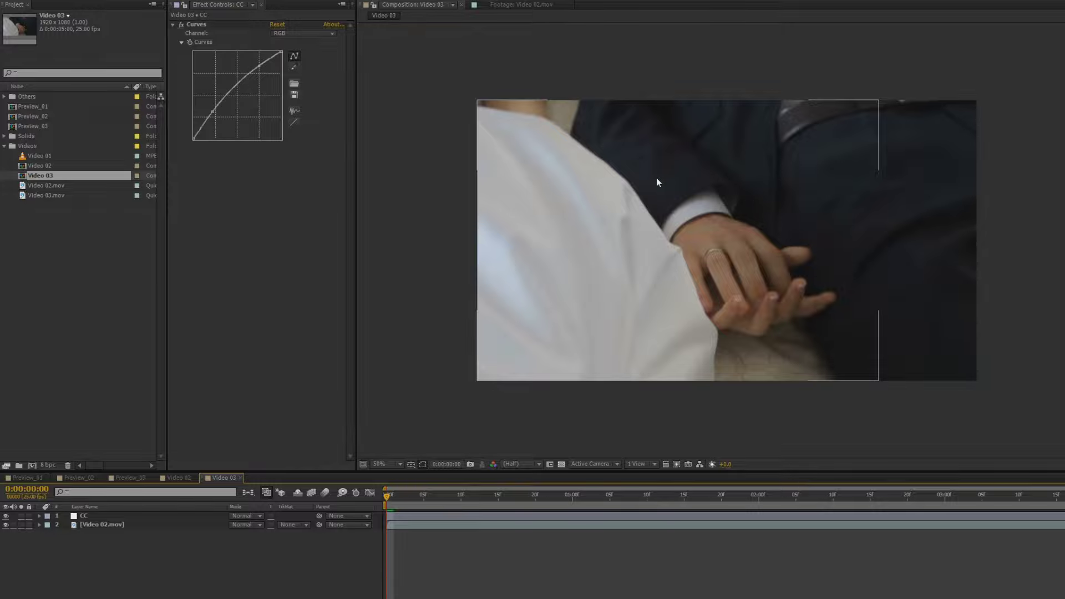
Add a new adjustment layer above CC and name it CC 2
right_click(126, 585)
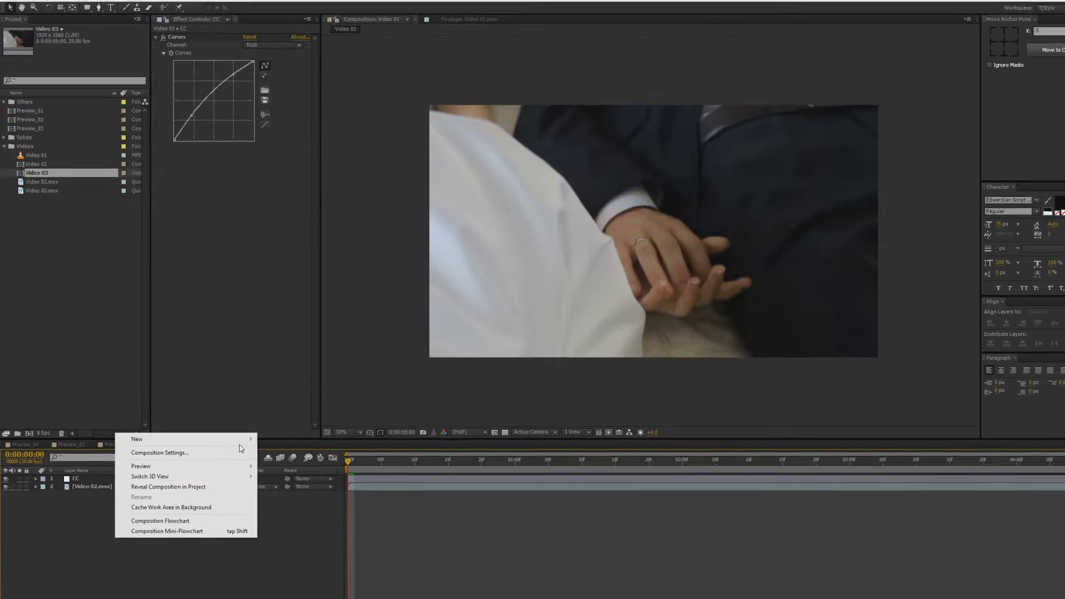
mouse_move(239, 439)
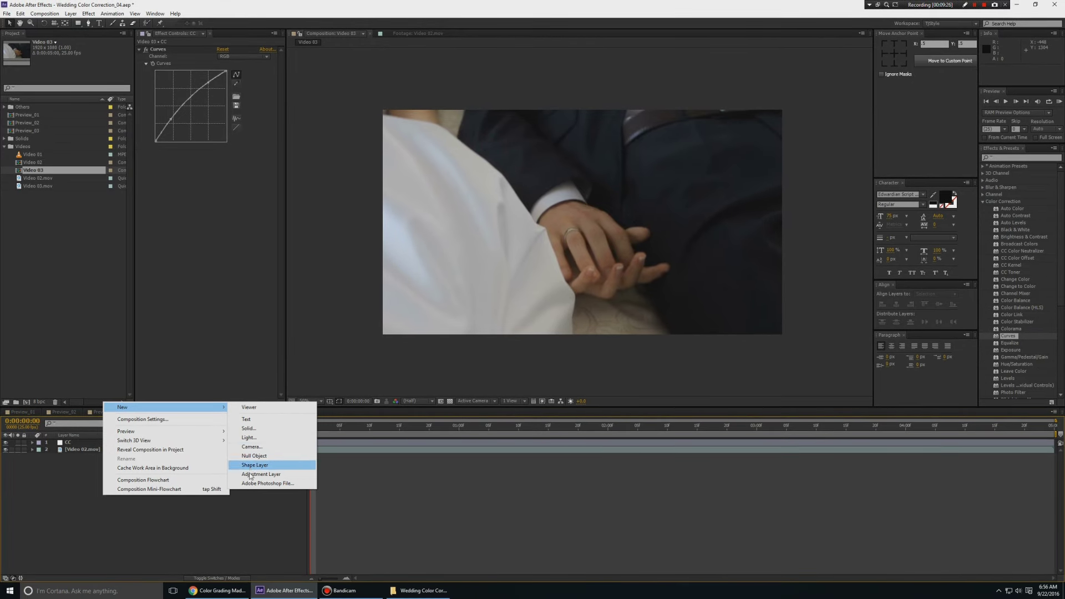
left_click(251, 475)
right_click(83, 443)
left_click(108, 446)
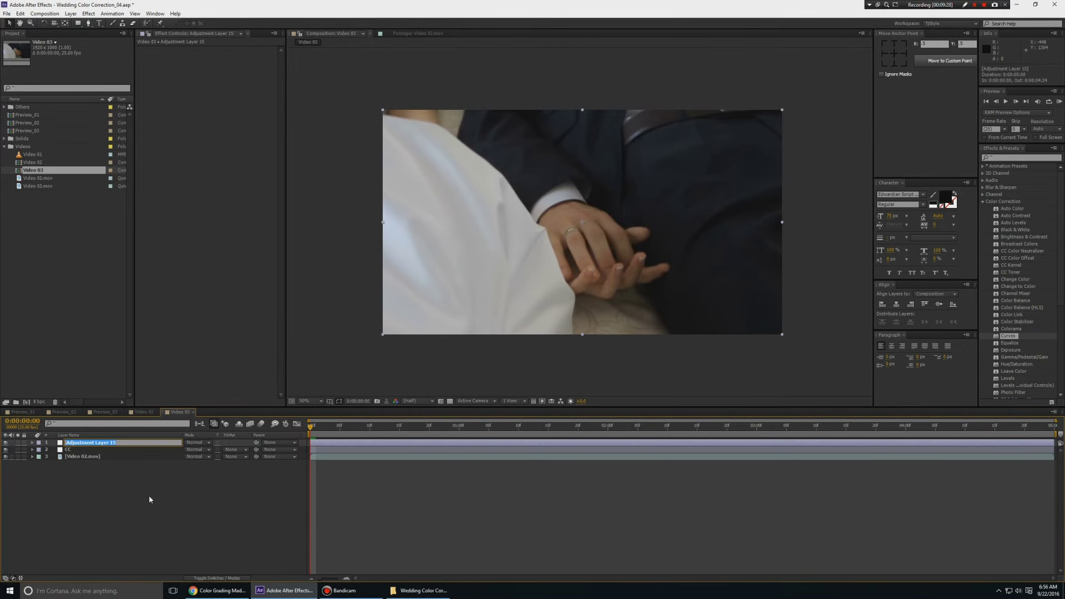
type("CC 2")
key("Return")
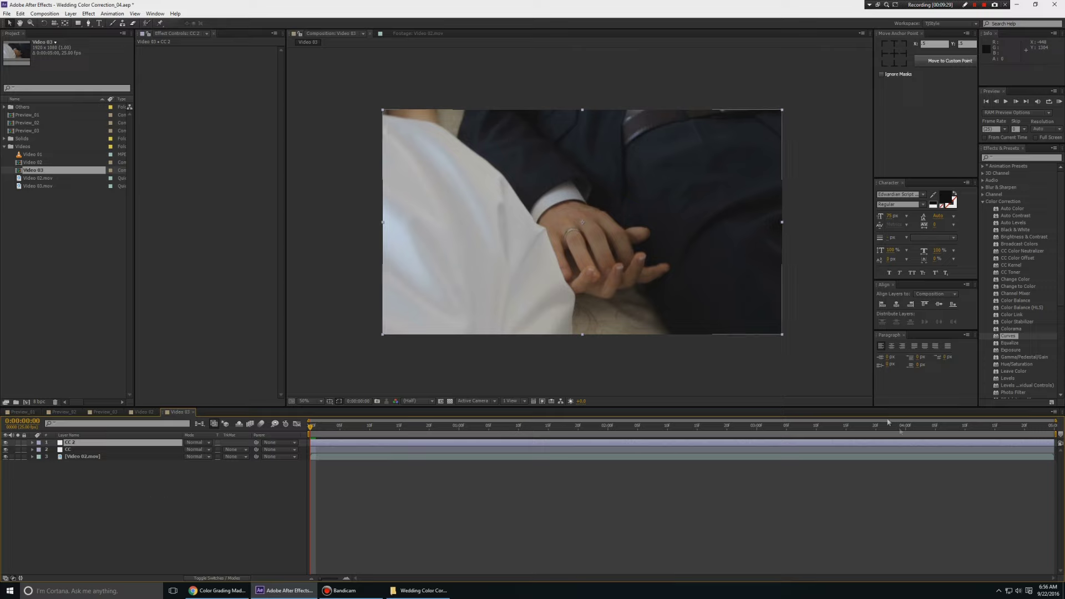
Apply Curves to CC 2, test a brightening bend, undo it and preview maximized
double_click(1008, 336)
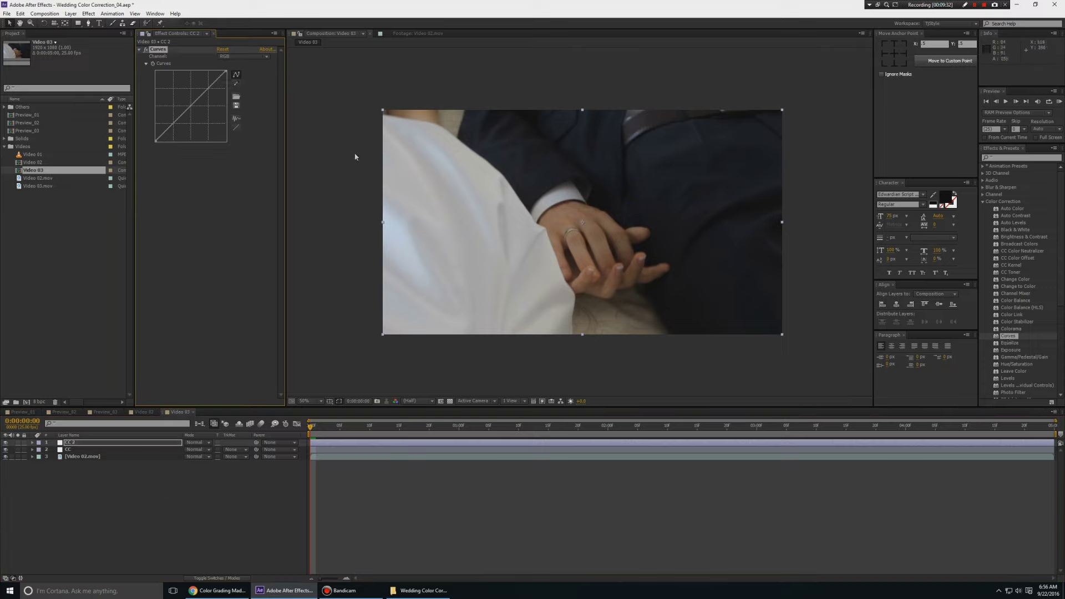
left_click_drag(209, 91, 201, 82)
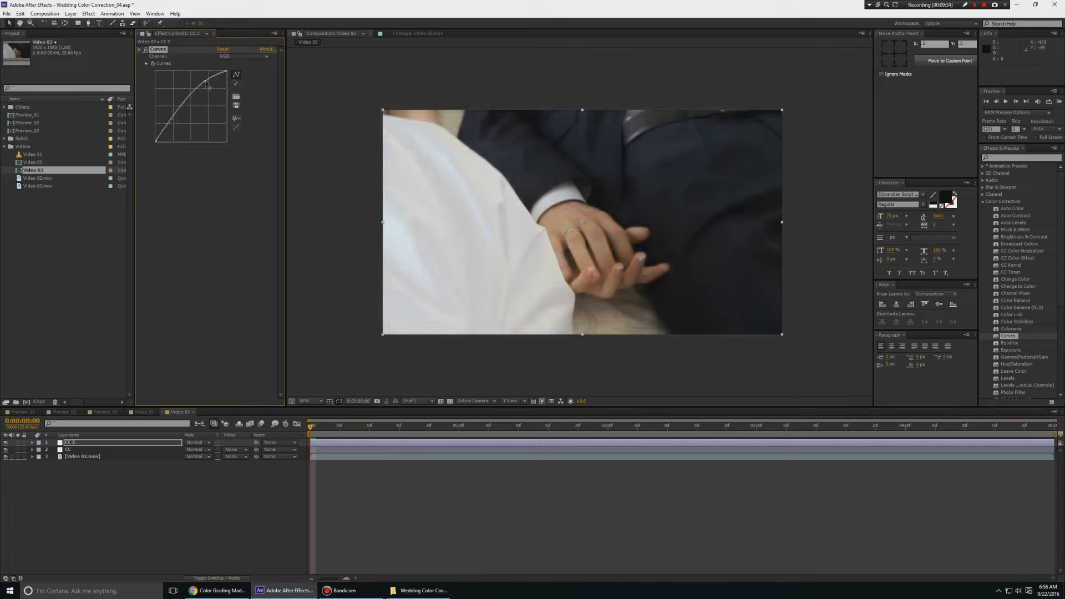
key("ctrl+z")
key("grave")
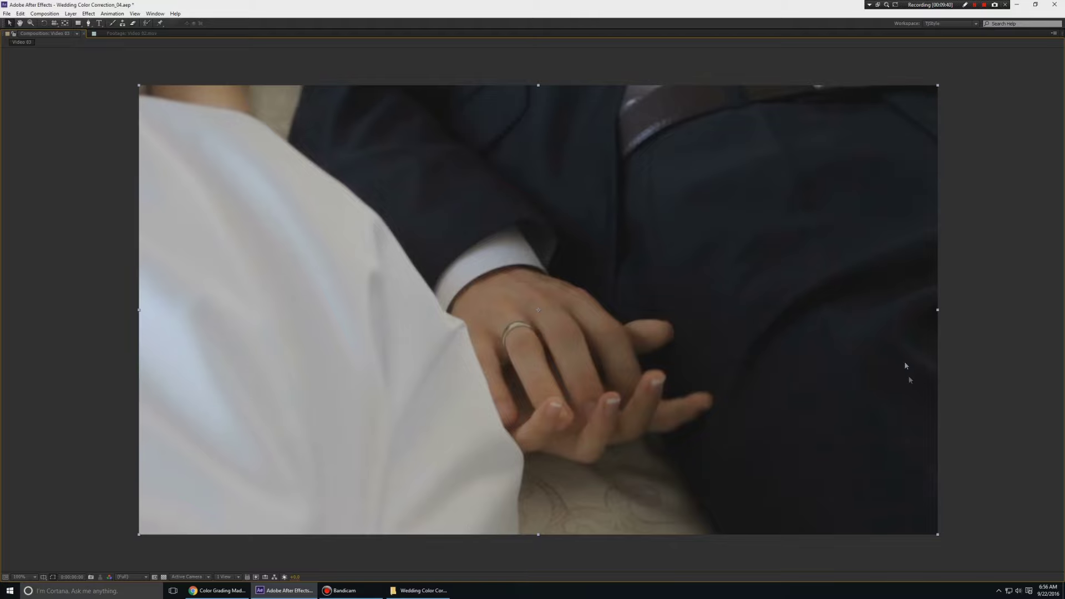
key("grave")
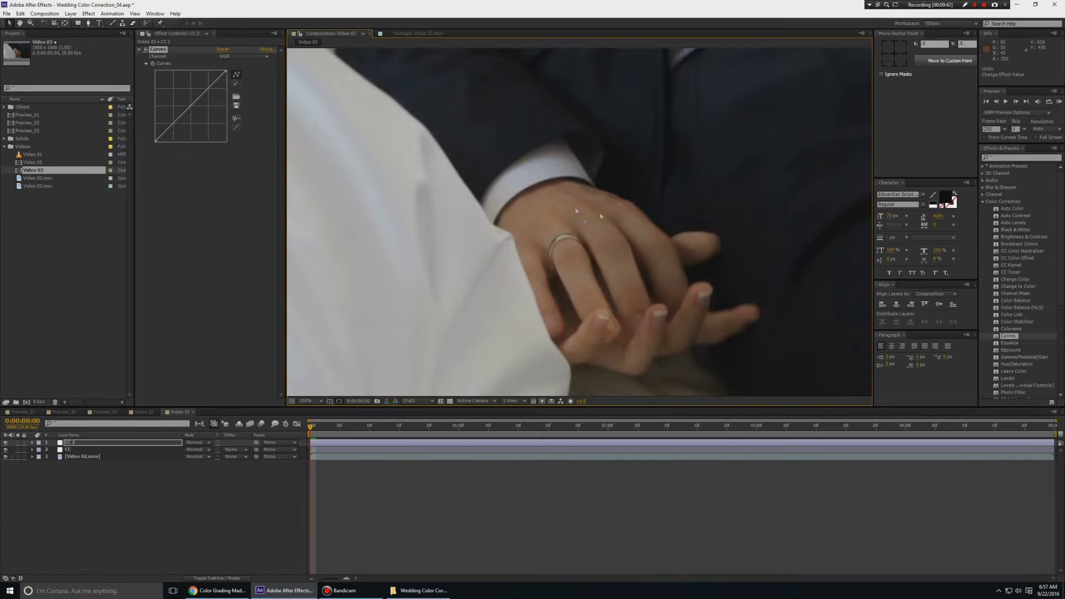
left_click_drag(704, 246, 602, 176)
Reset the CC 2 curve, then bow it upward at two points to brighten the image
left_click_drag(210, 89, 206, 81)
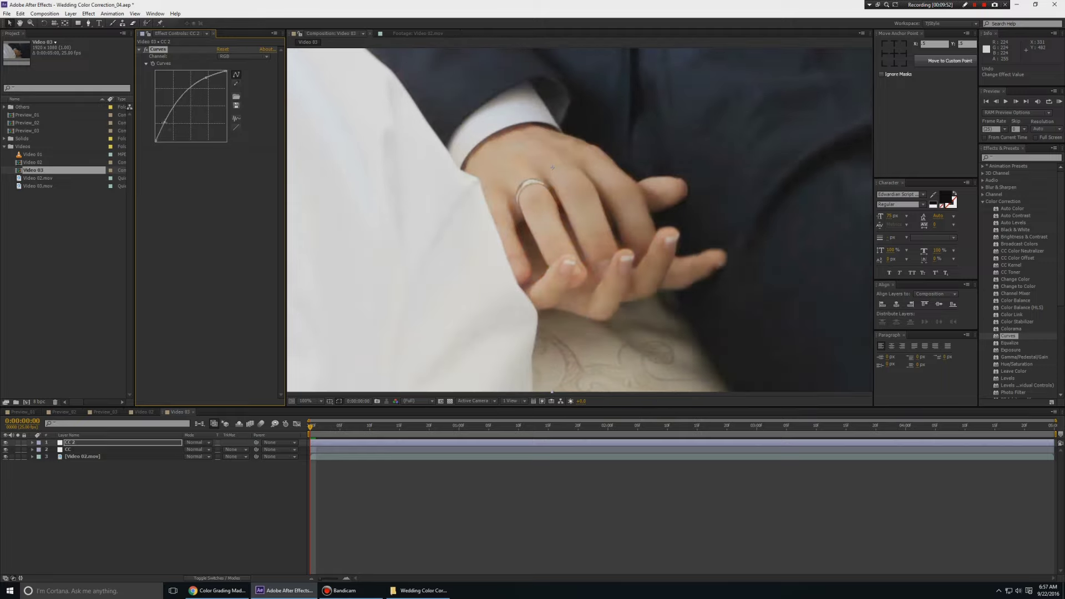
left_click(222, 50)
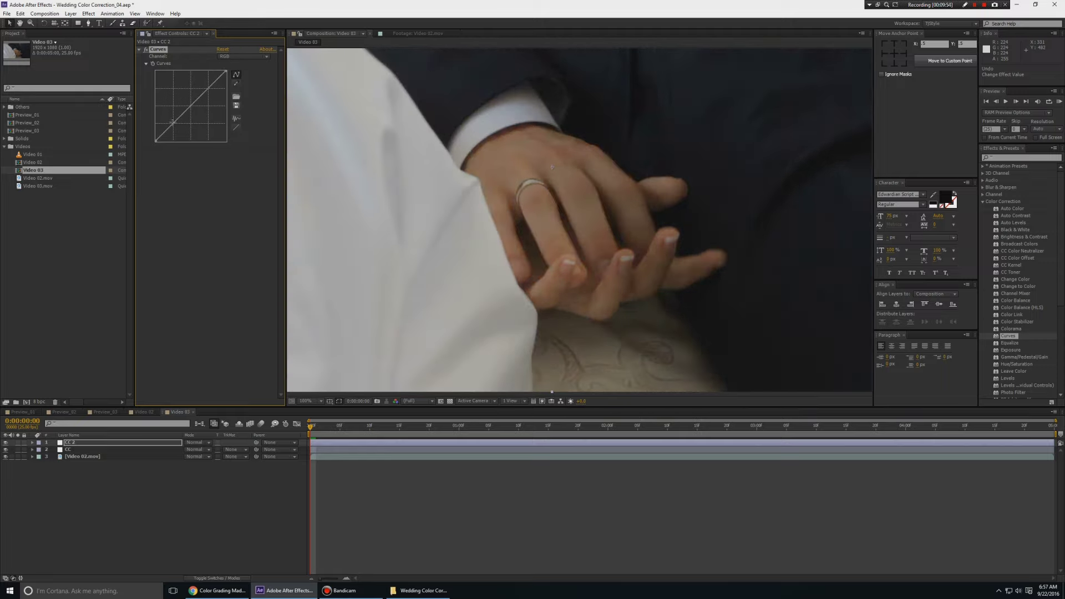
left_click_drag(173, 122, 172, 117)
left_click_drag(203, 83, 203, 81)
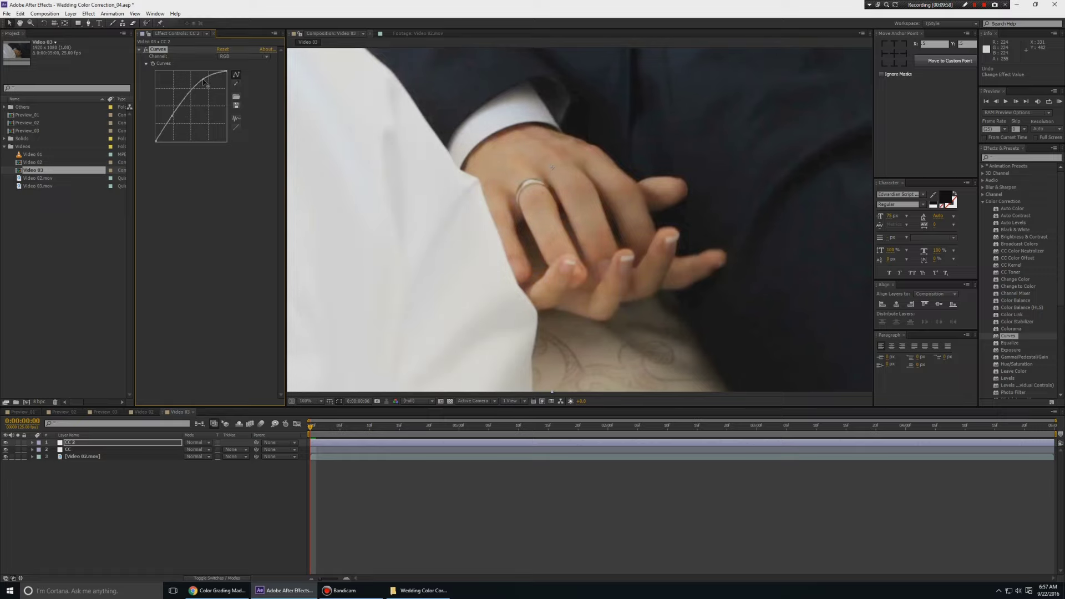
scroll(606, 208, "down", 2)
left_click_drag(606, 209, 625, 251)
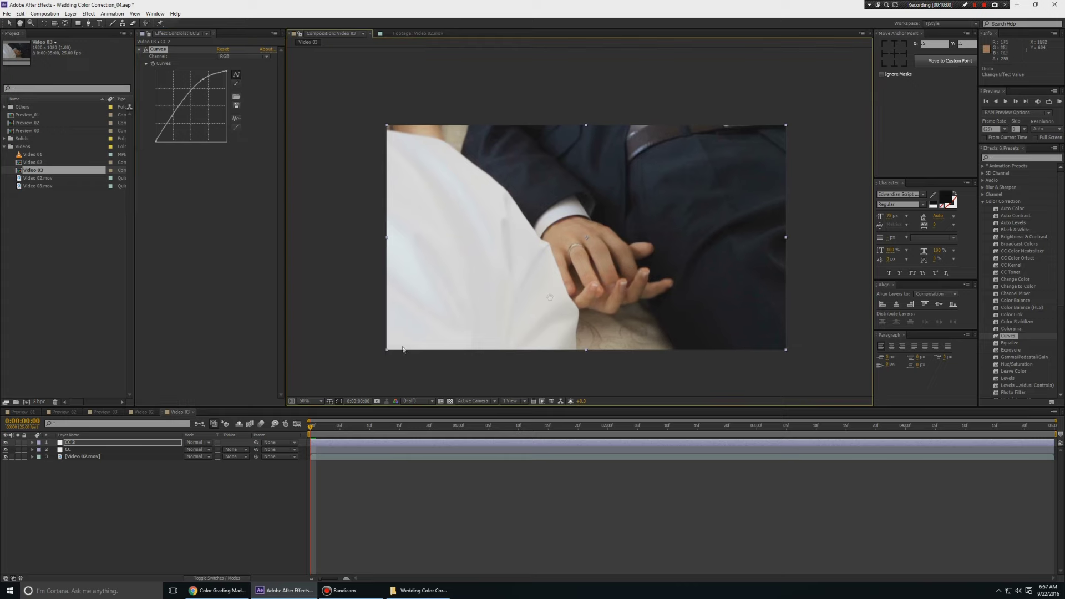
left_click(88, 23)
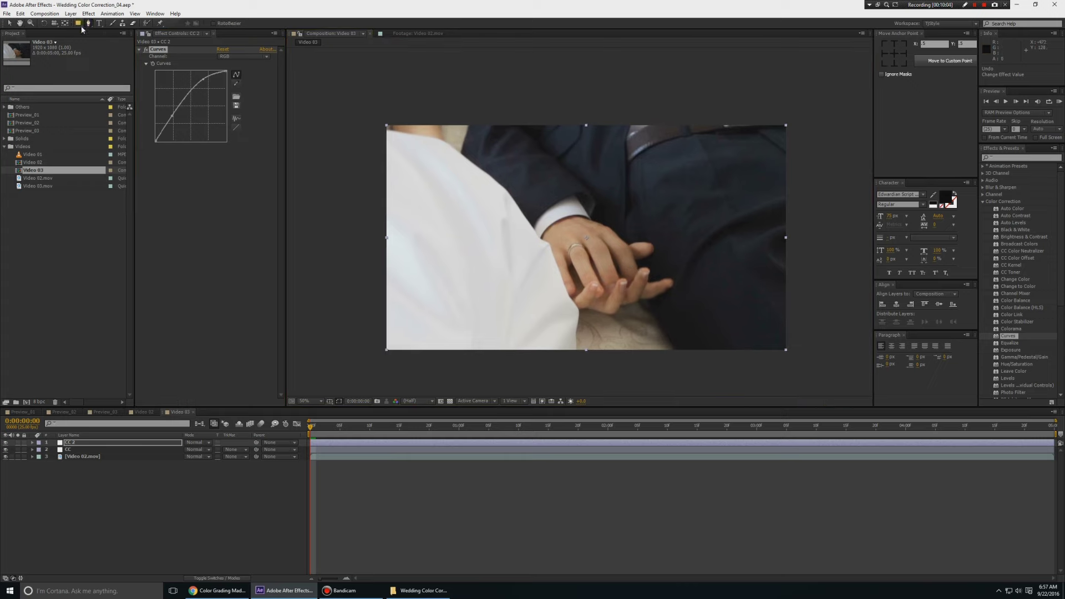
left_click_drag(80, 25, 93, 32)
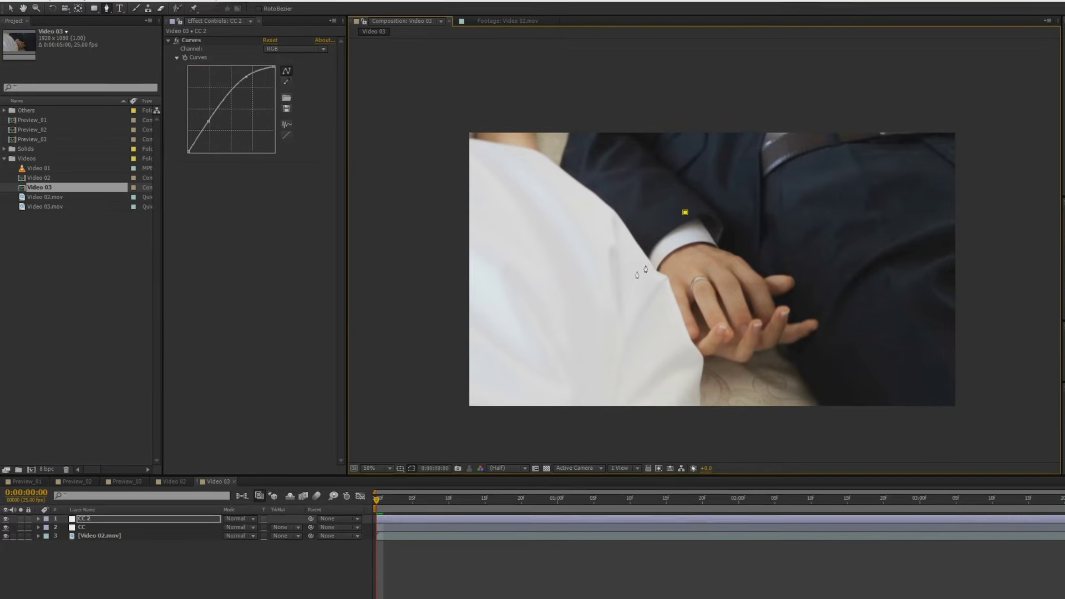
Draw a closed six-point mask around the couple's hands on CC 2 and preview it
left_click(627, 276)
left_click(667, 363)
left_click(743, 394)
left_click(876, 347)
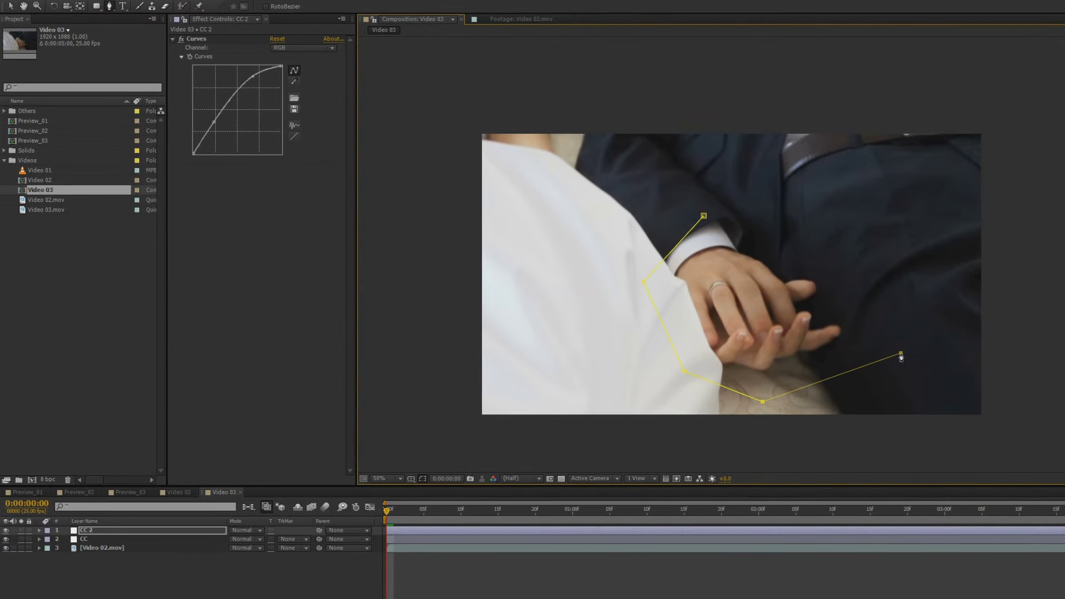
left_click(836, 268)
left_click(726, 223)
left_click(704, 215)
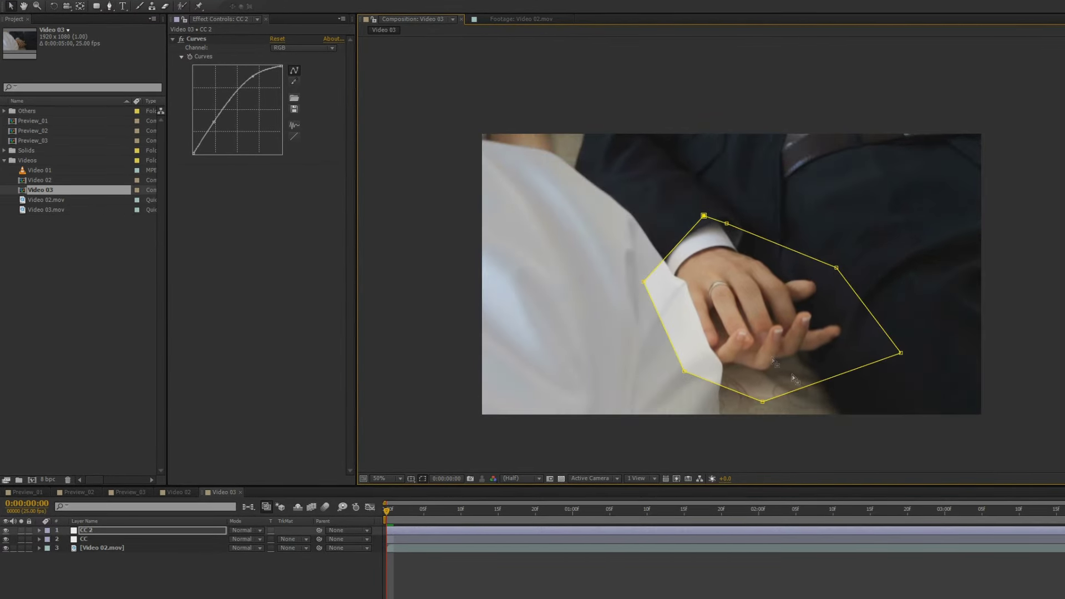
left_click(100, 531)
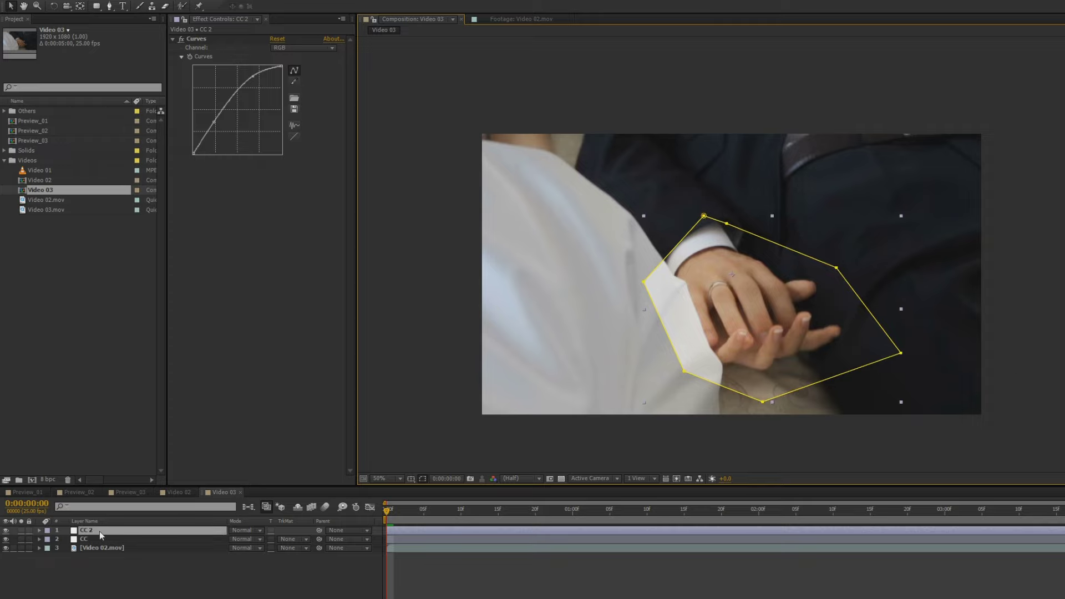
left_click(455, 572)
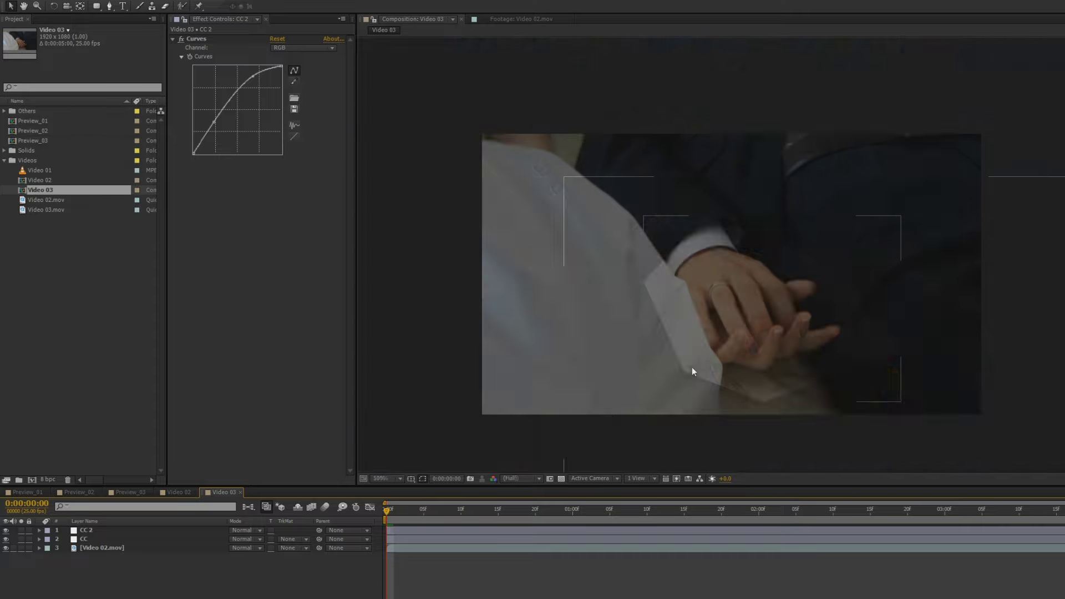
key("/")
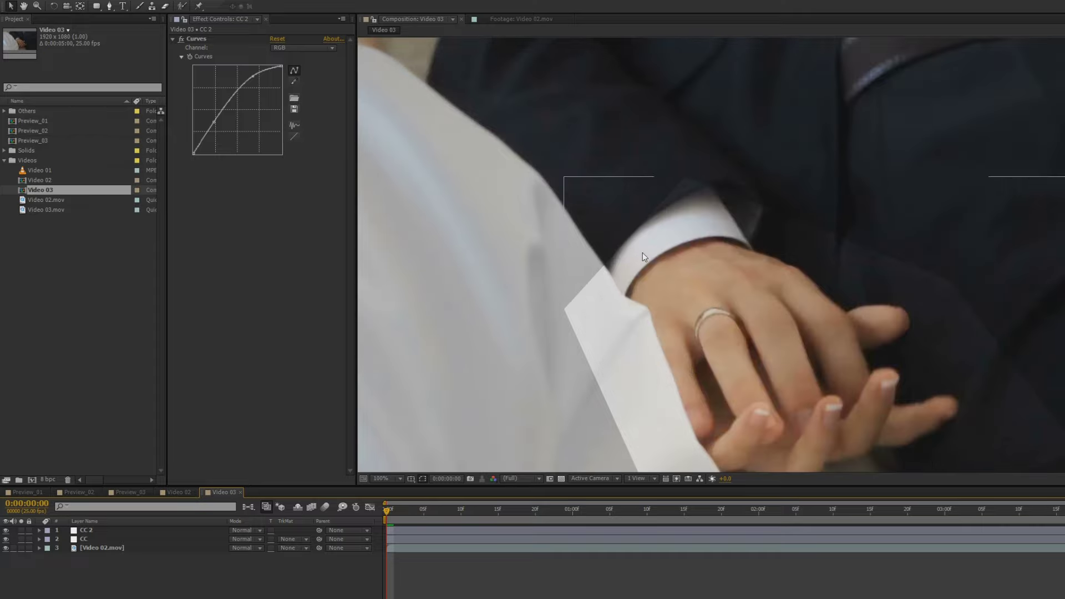
Set the CC 2 Mask Feather to 159 pixels
left_click(95, 530)
key("f")
left_click(247, 549)
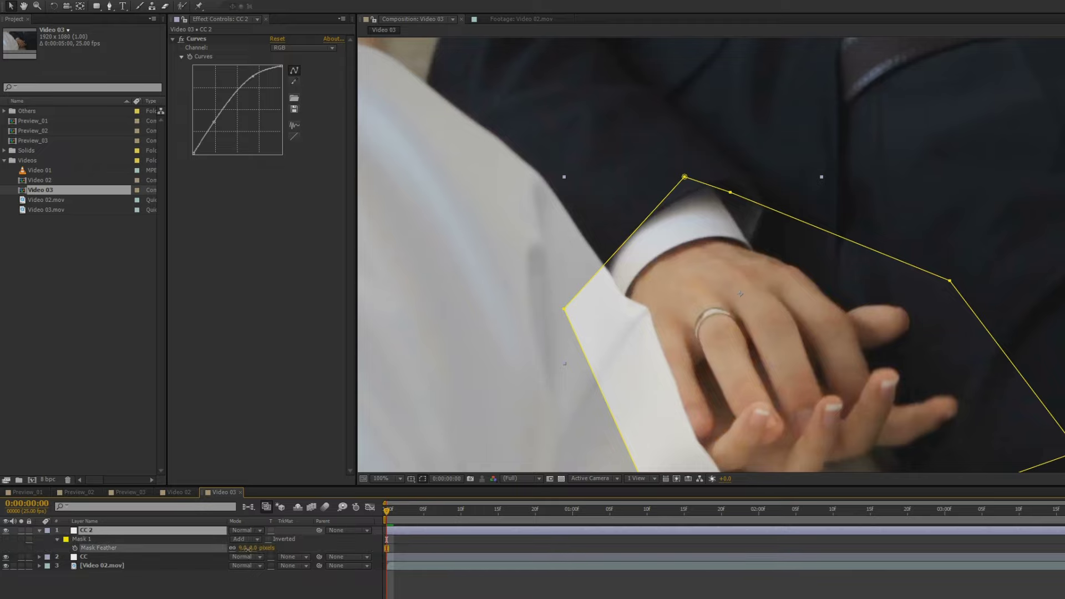
left_click_drag(247, 549, 331, 548)
key("F2")
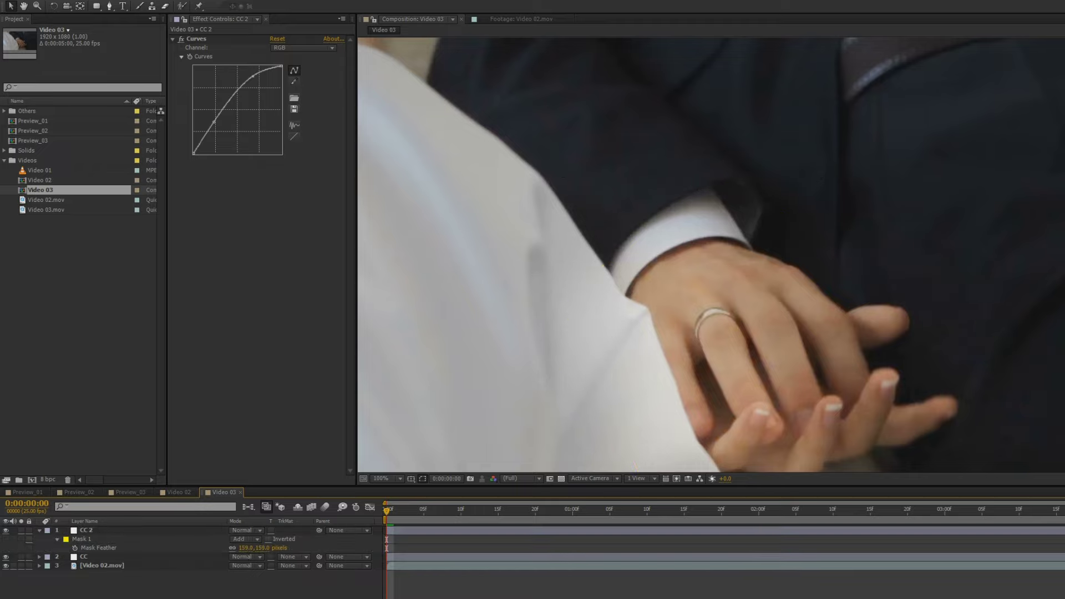
scroll(767, 383, "down", 2)
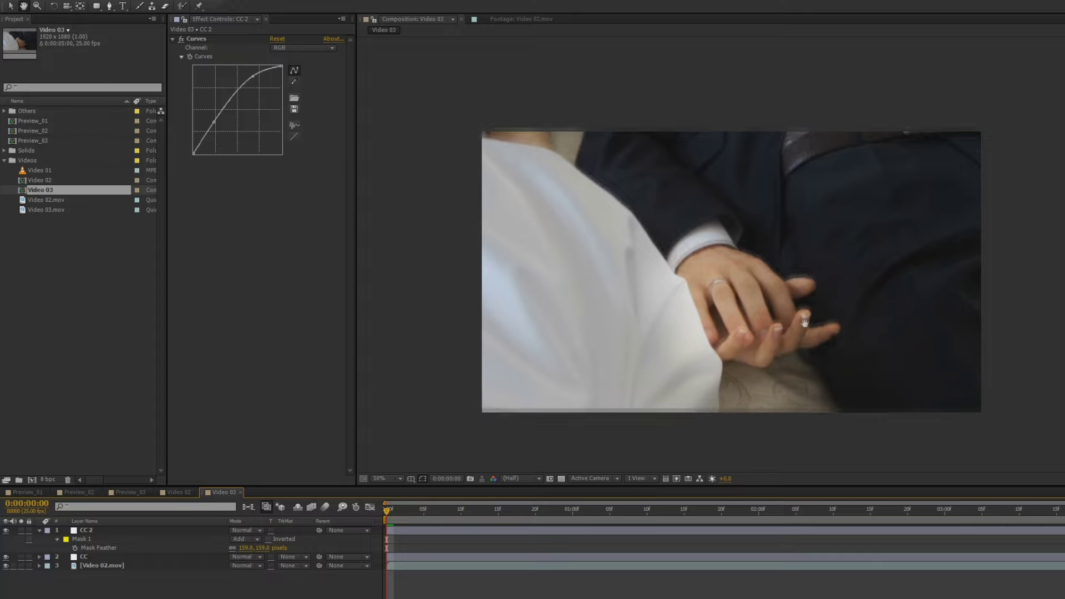
left_click_drag(769, 386, 744, 353)
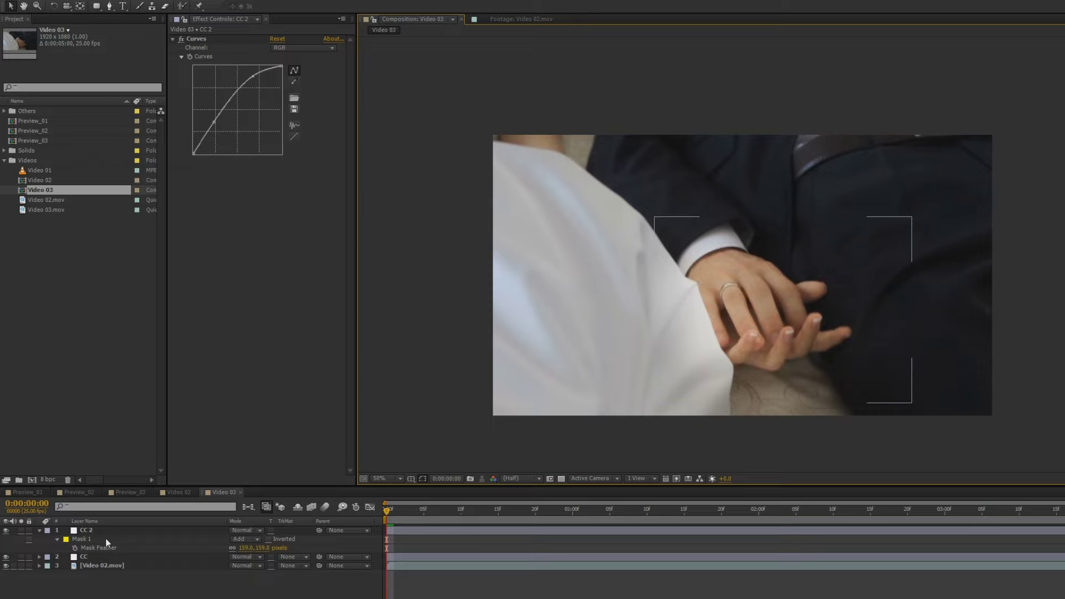
Lower the CC 2 layer's opacity to about 55%
left_click(88, 533)
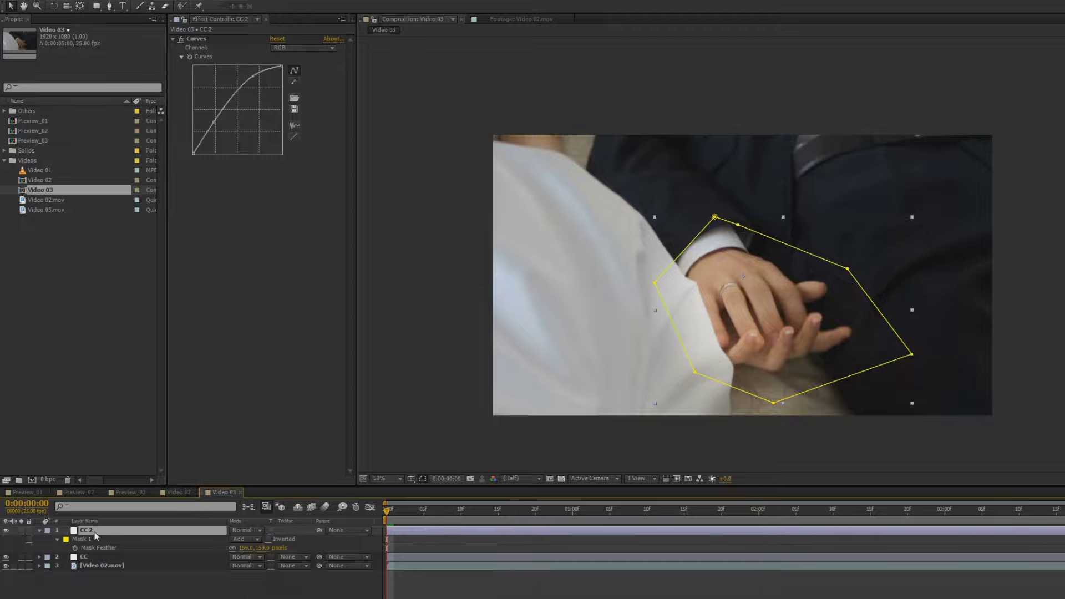
key("t")
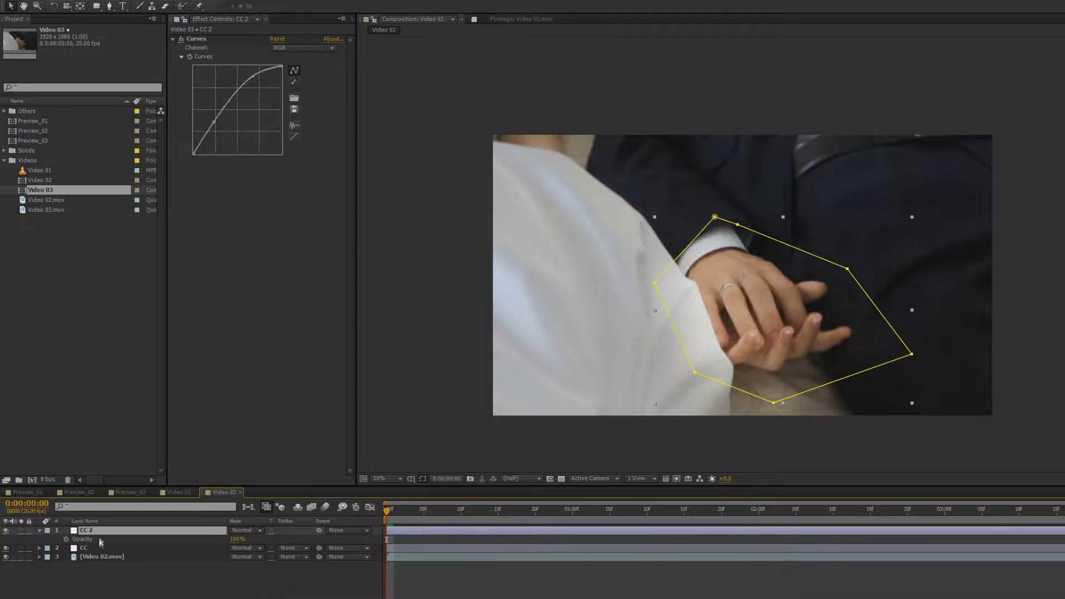
left_click(228, 563)
left_click_drag(237, 540, 231, 539)
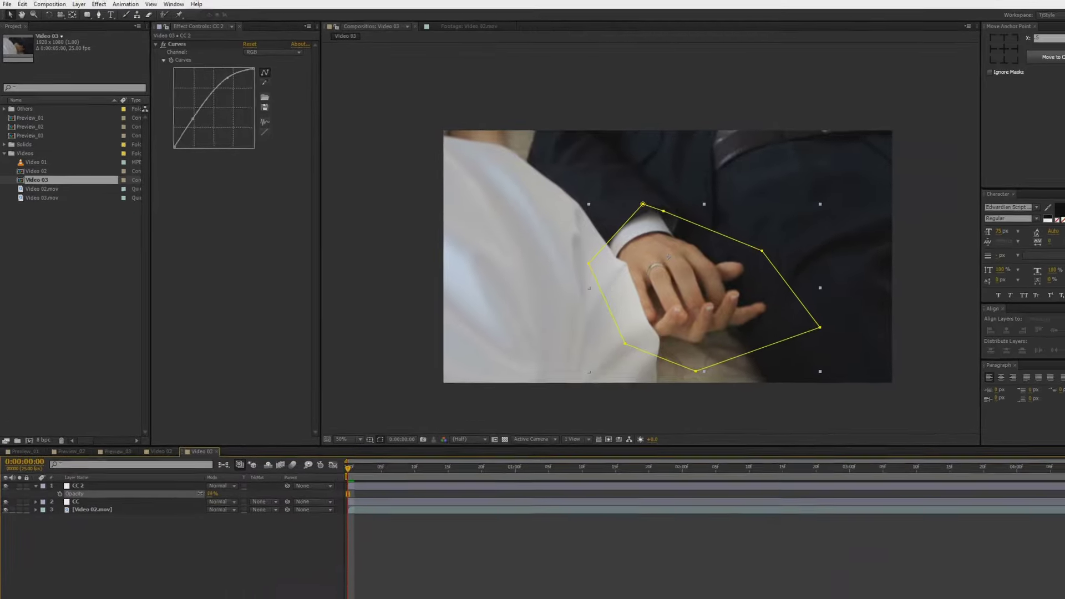
left_click_drag(200, 493, 137, 498)
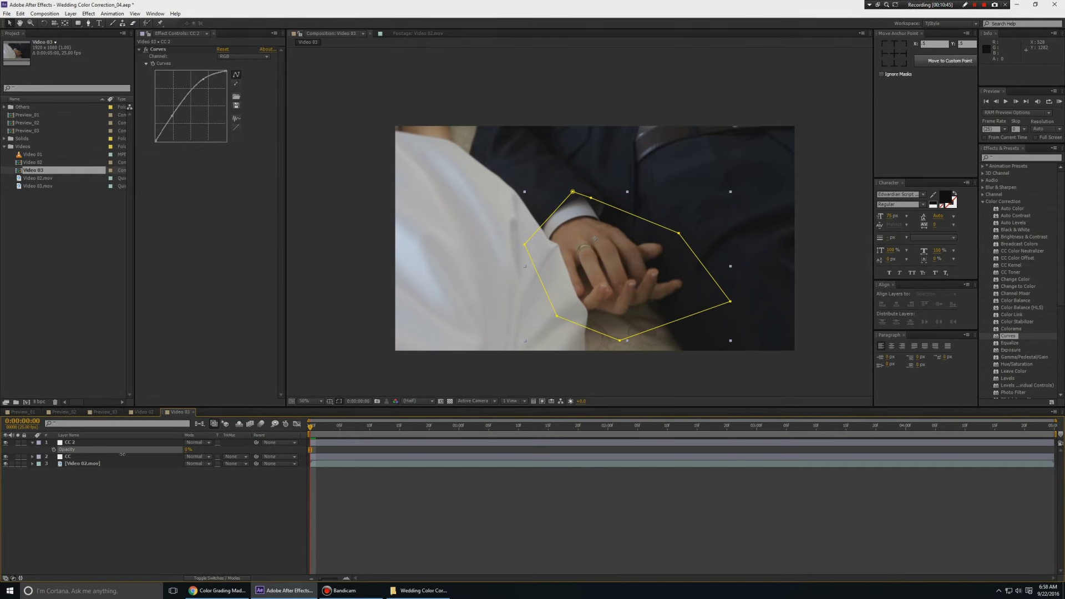
left_click_drag(122, 453, 162, 454)
left_click(232, 505)
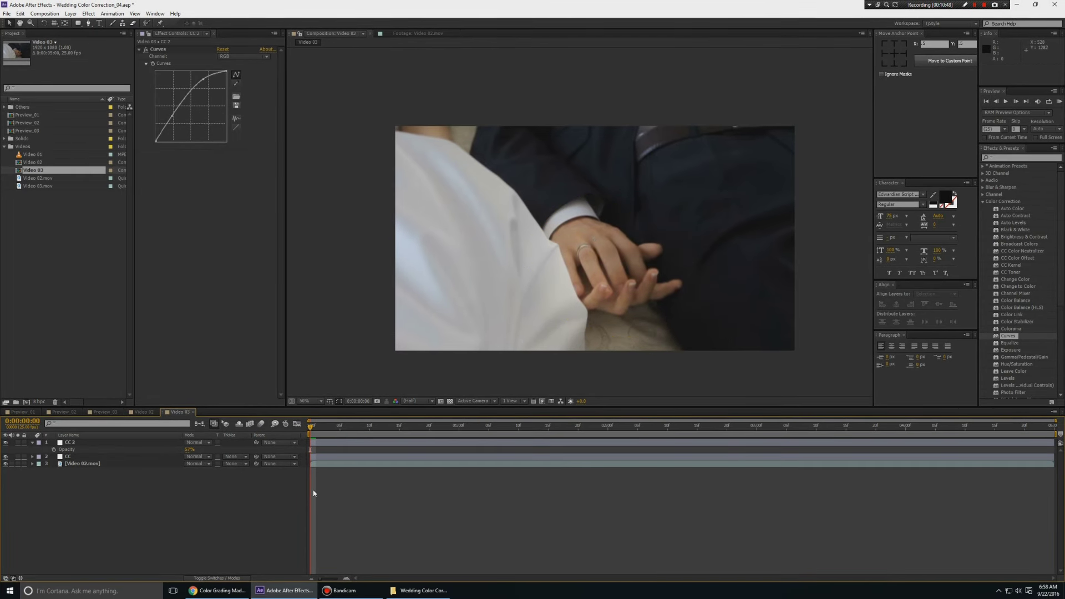
left_click(189, 449)
type("65")
key("Return")
left_click(234, 484)
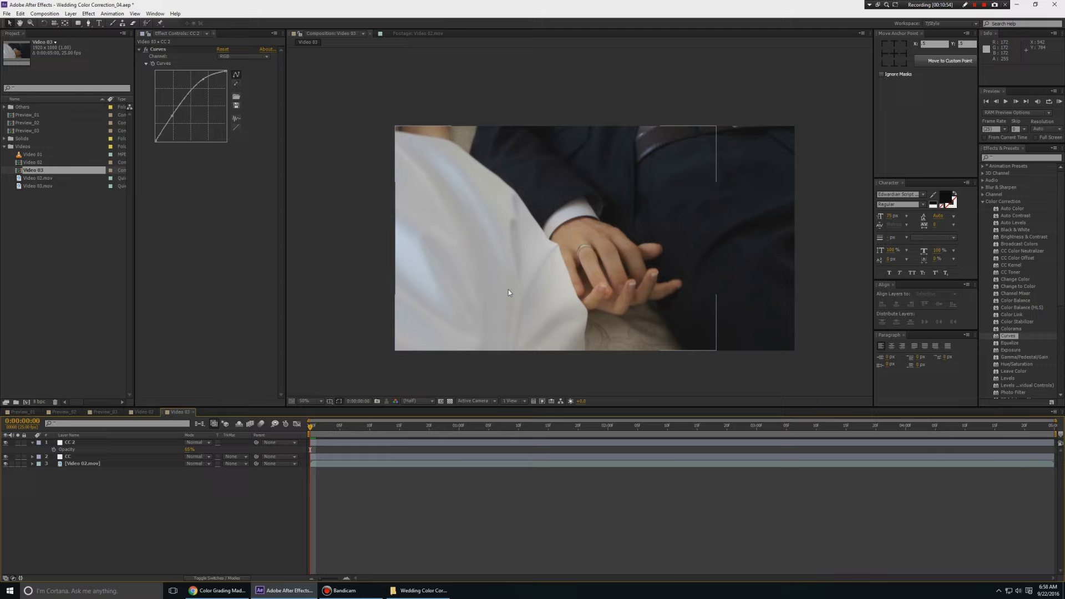
key("e")
key("e")
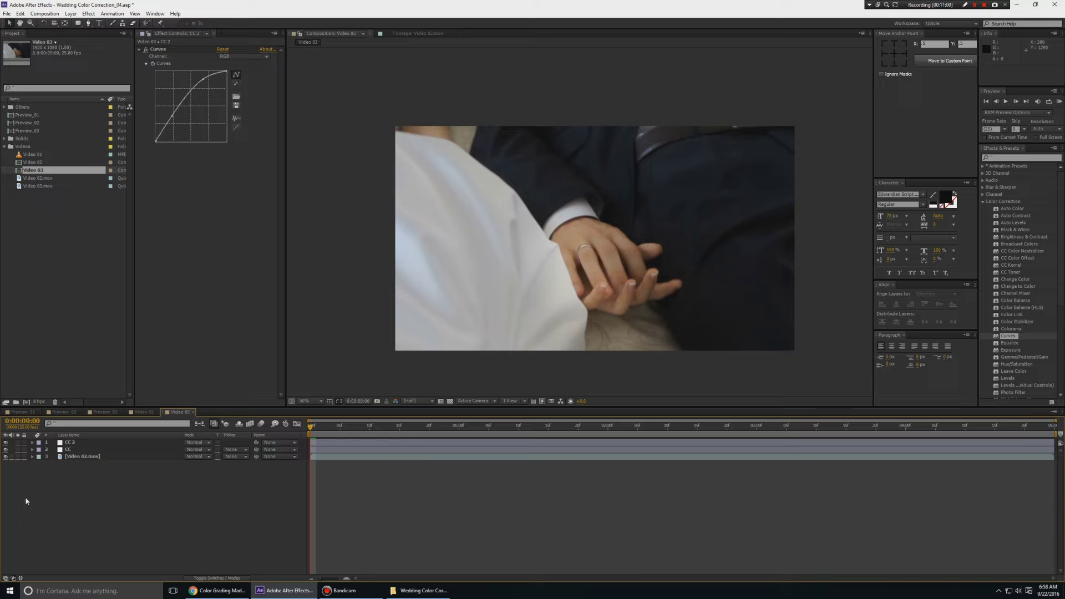
left_click(18, 456)
left_click(18, 456)
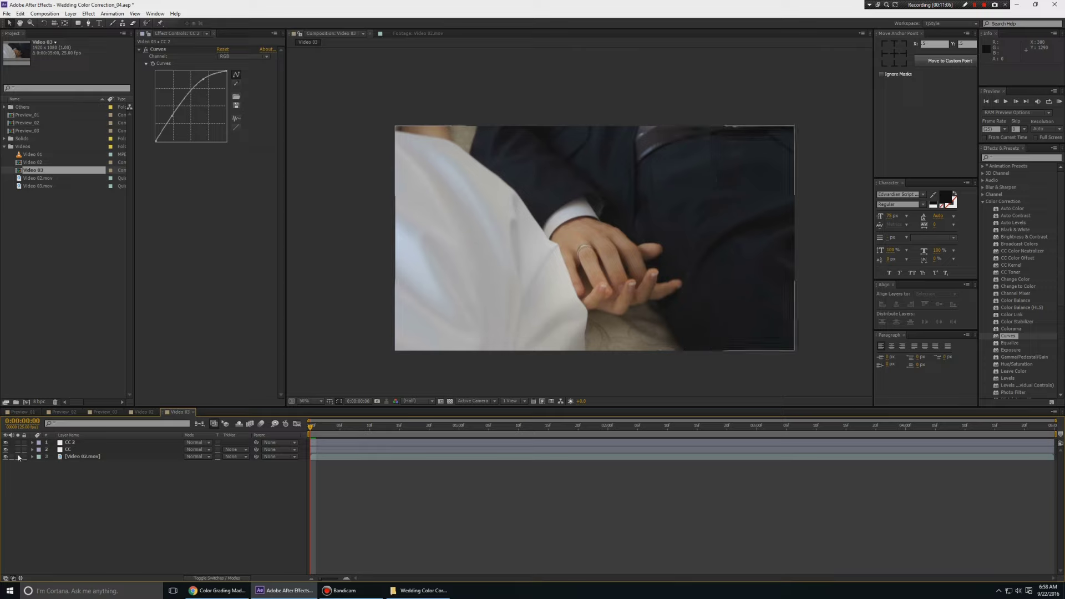
left_click(18, 456)
left_click(18, 456)
left_click(18, 456)
left_click(18, 456)
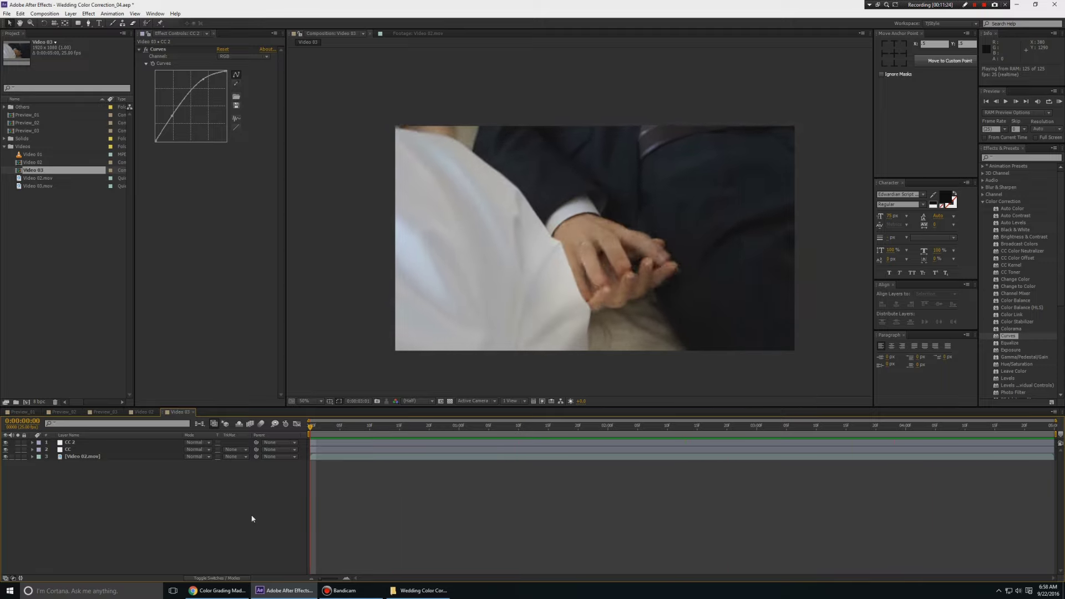
key("space")
key("Home")
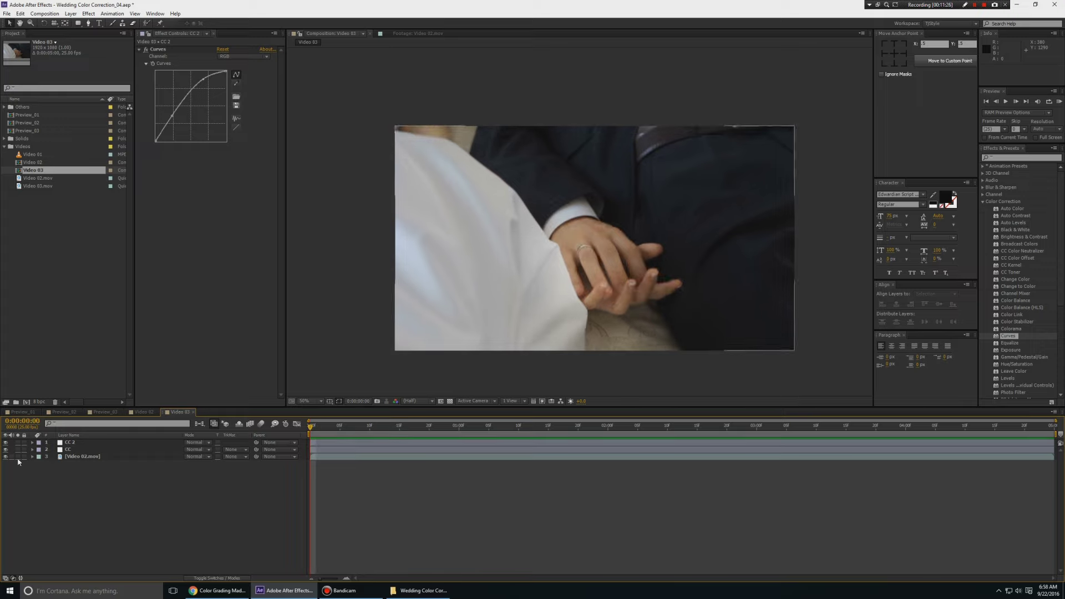
left_click(16, 456)
left_click(17, 457)
left_click(17, 457)
left_click(16, 457)
left_click(74, 291)
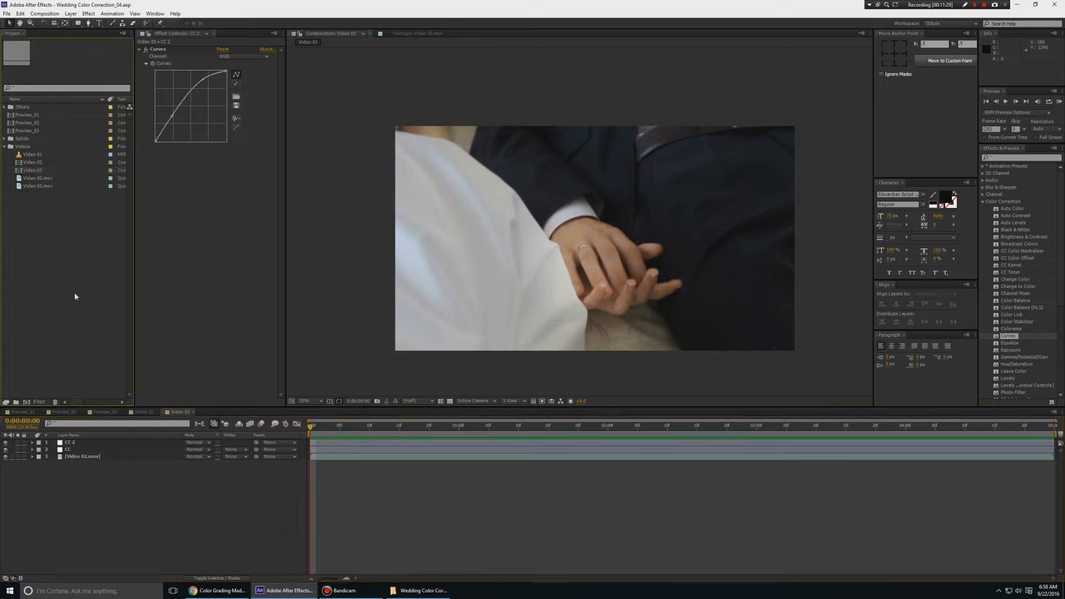
Make the Video 04 comp from Video 03.mov and scrub through the footage to check it
left_click(42, 186)
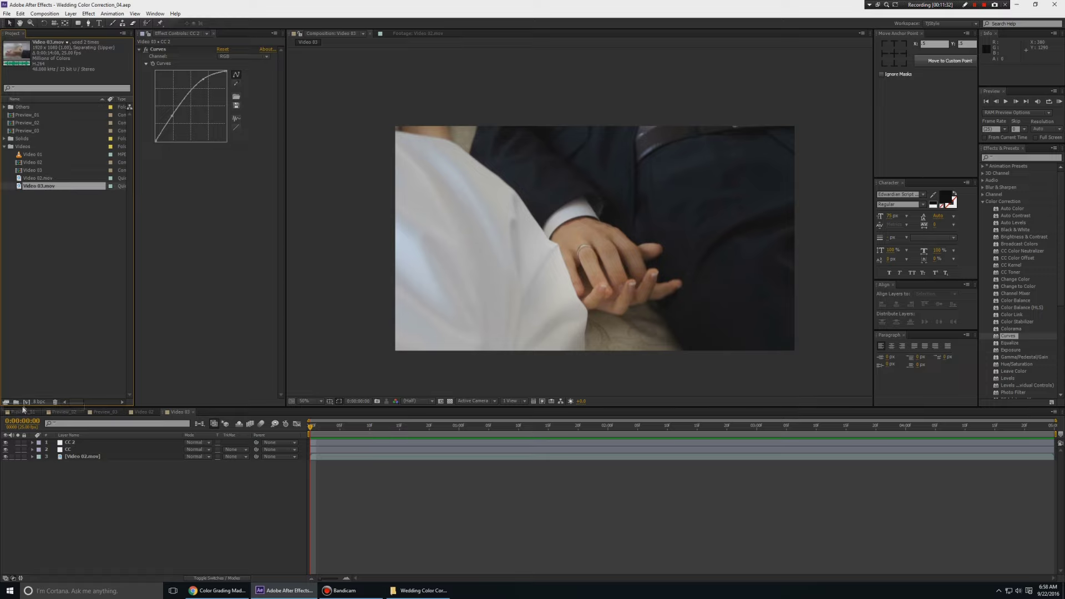
left_click_drag(22, 409, 25, 402)
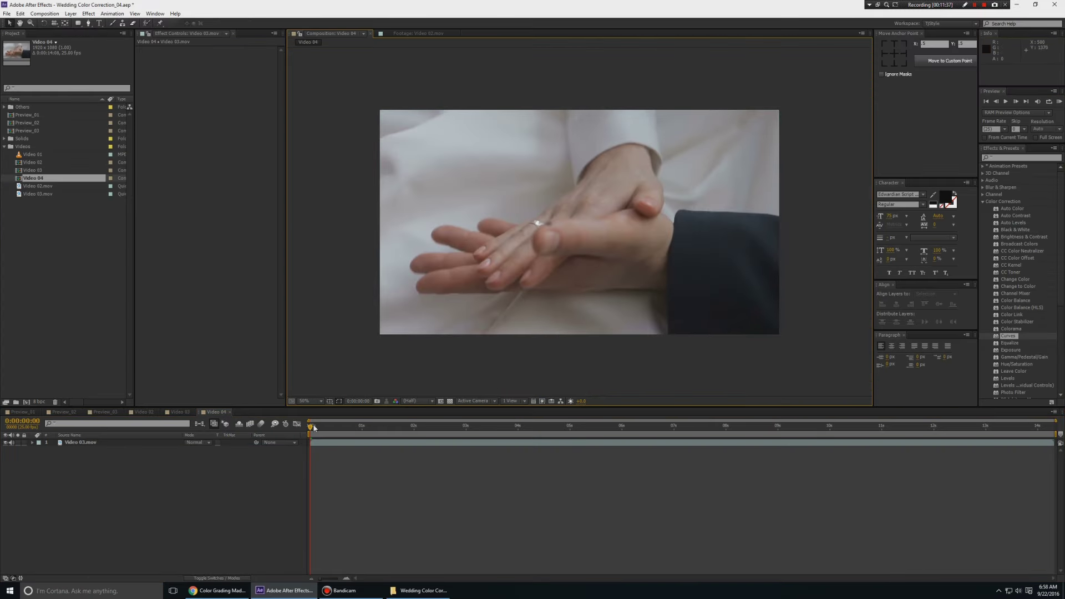
left_click_drag(309, 426, 177, 493)
left_click_drag(519, 430, 257, 461)
left_click(336, 445)
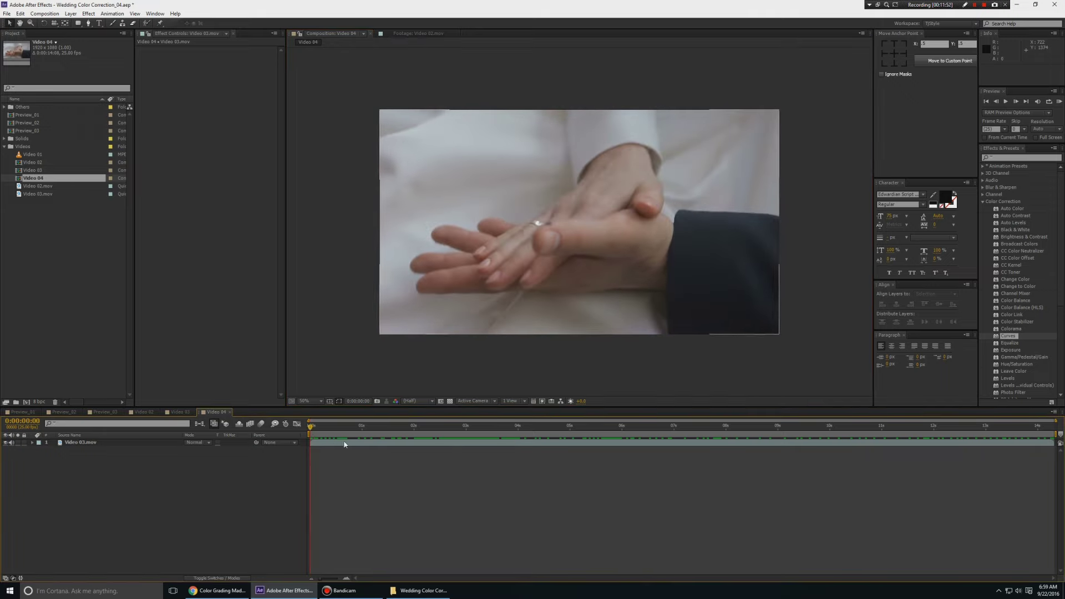
Play through the Video 04 clip to find the section to keep
left_click(795, 465)
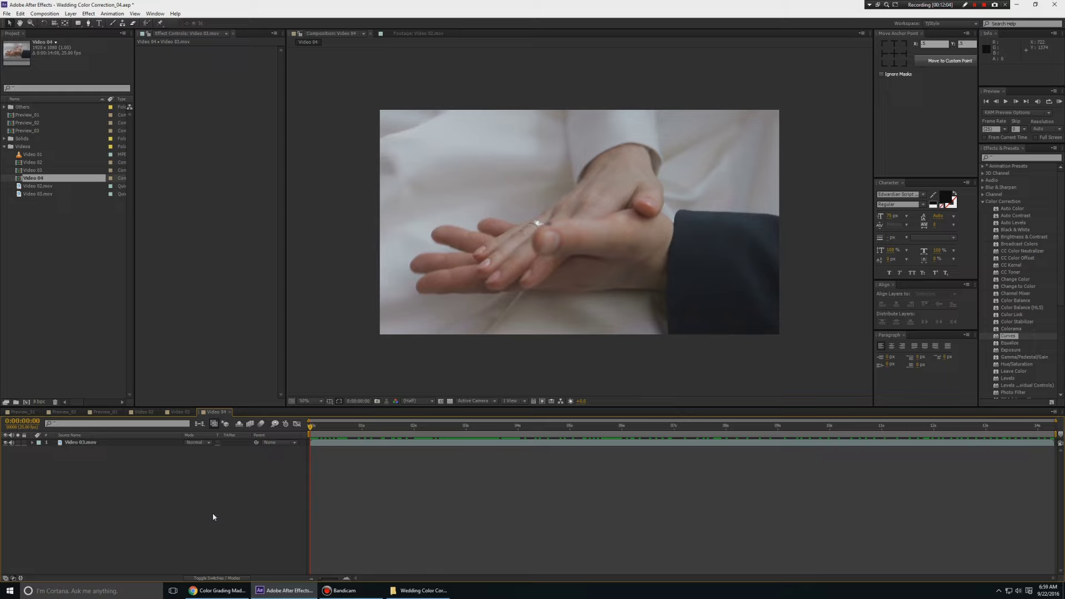
left_click_drag(988, 427, 1054, 427)
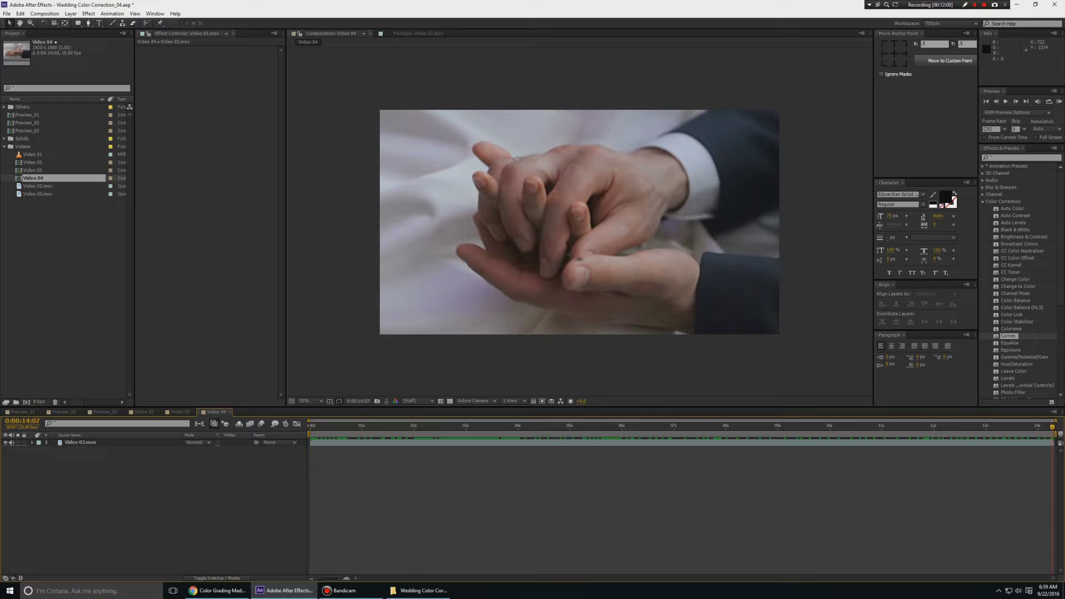
key("Home")
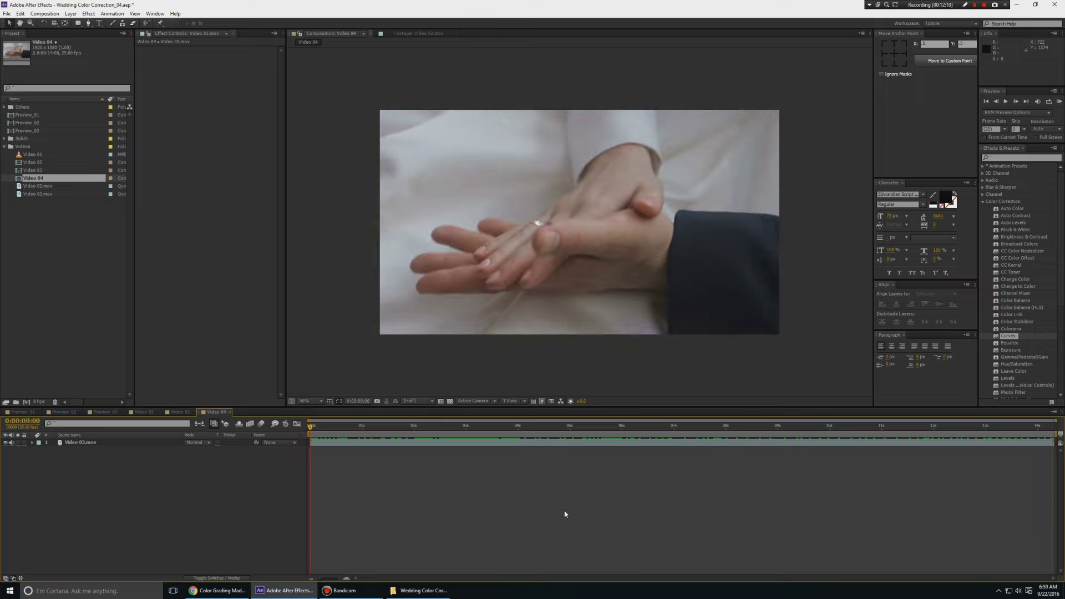
key("space")
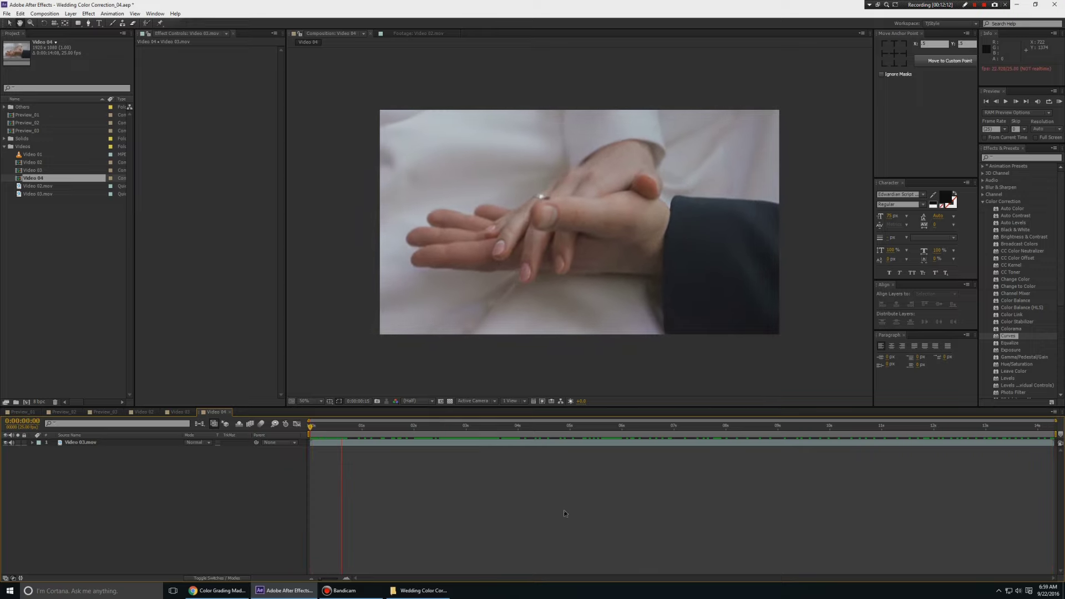
key("space")
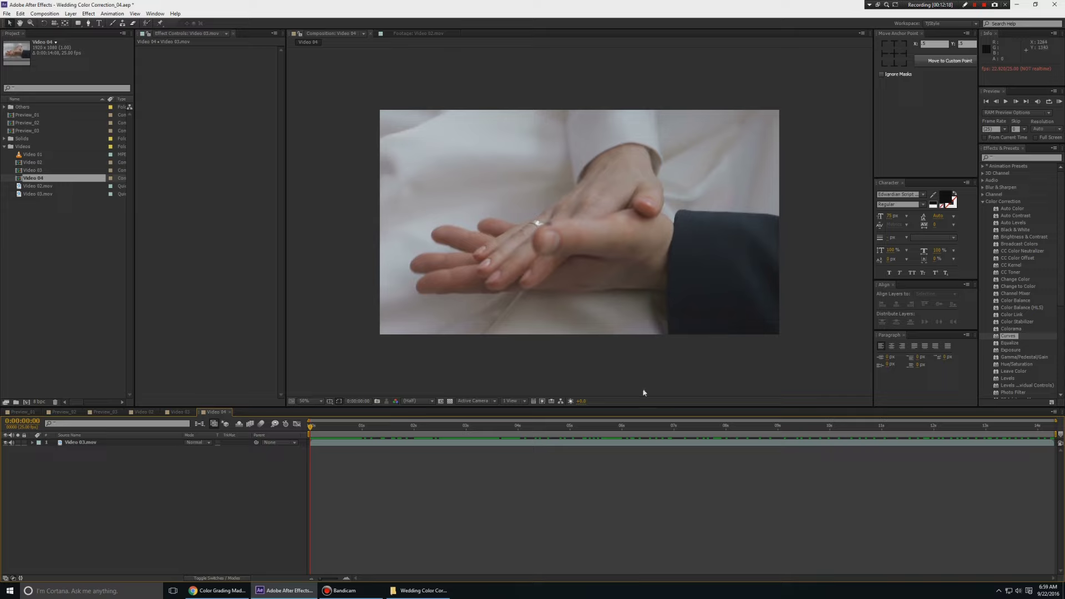
key("space")
key("space")
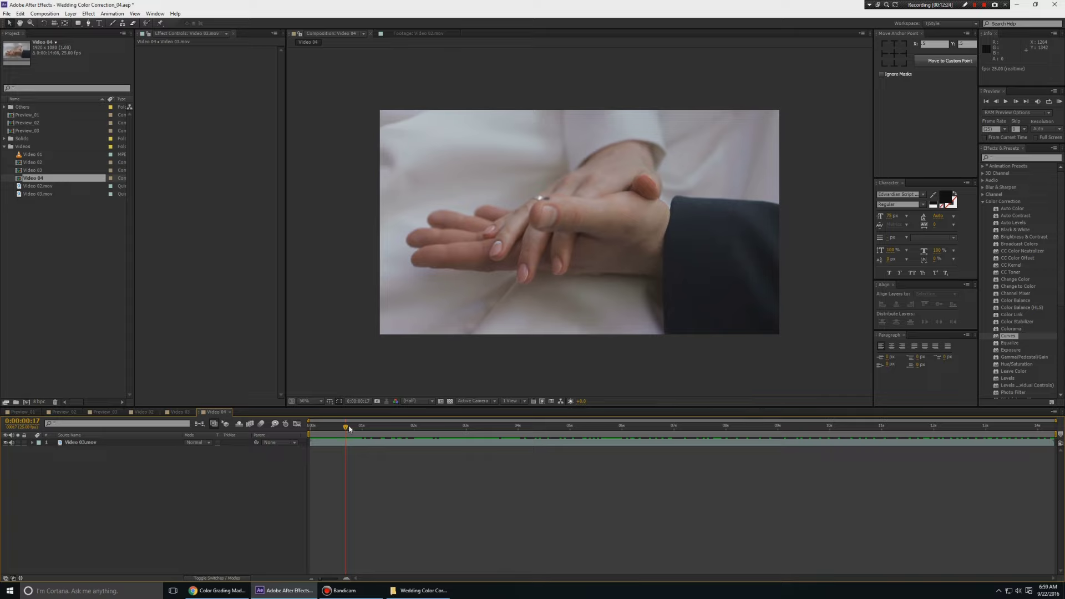
left_click_drag(347, 427, 572, 435)
key("space")
key("space")
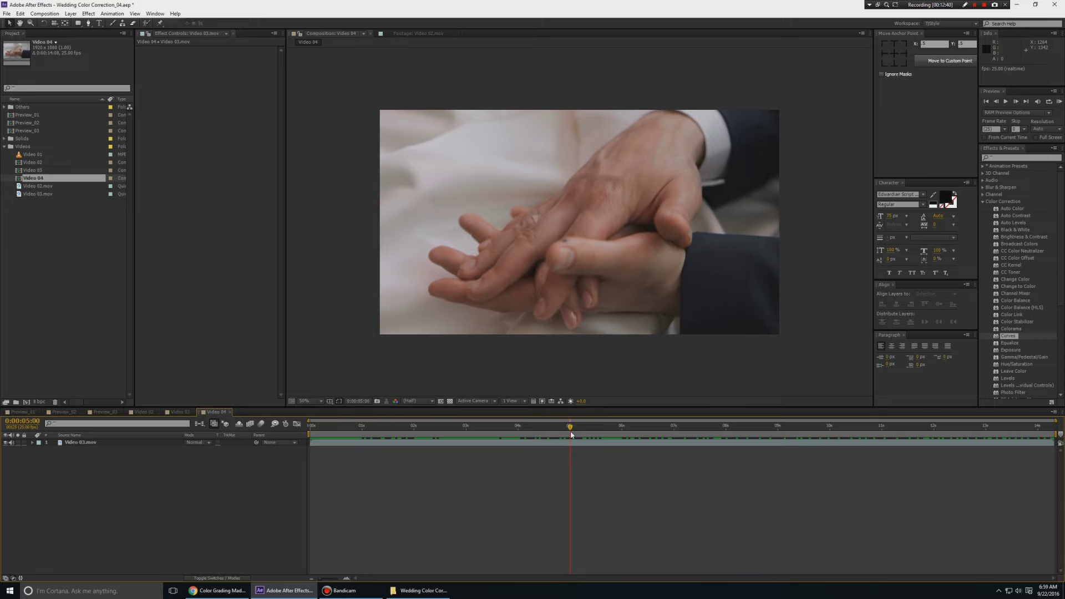
End the work area at 5 seconds, trial Trim Comp to Work Area, then undo it
key("n")
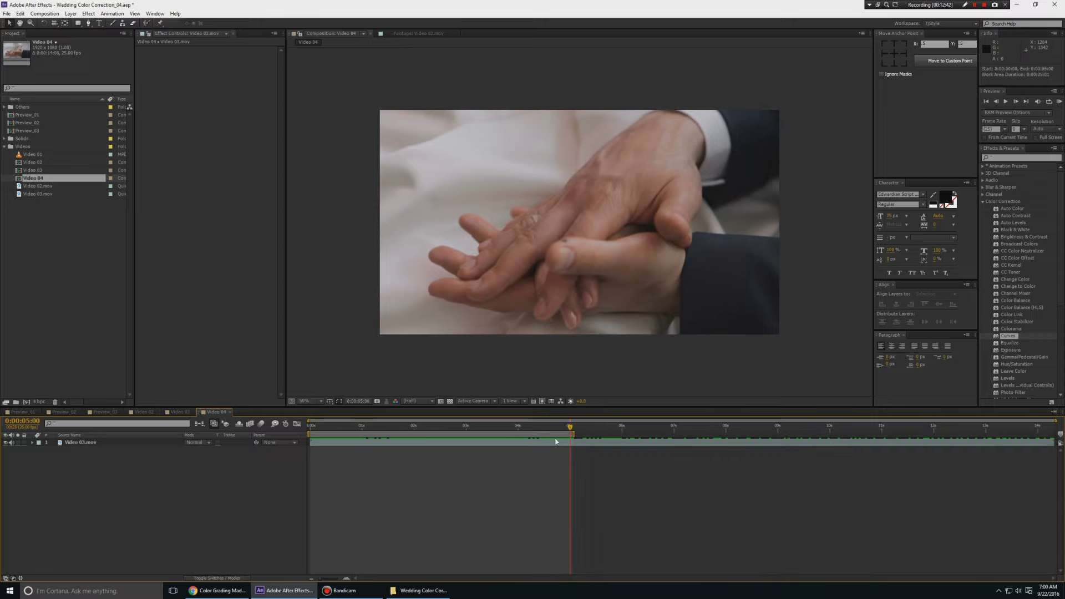
right_click(554, 434)
left_click(577, 455)
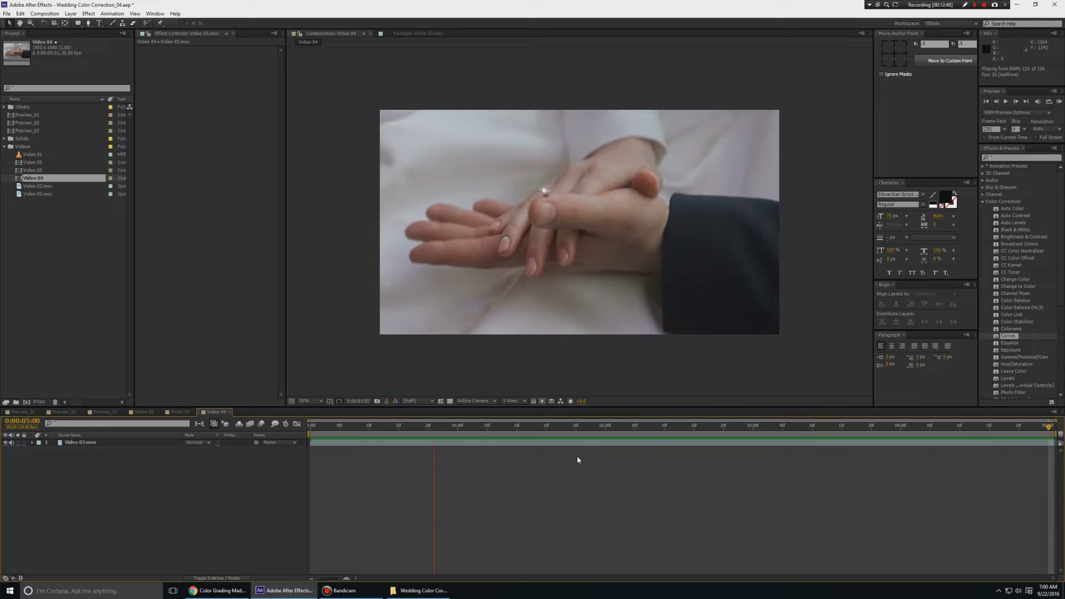
key("ctrl+z")
key("ctrl+z")
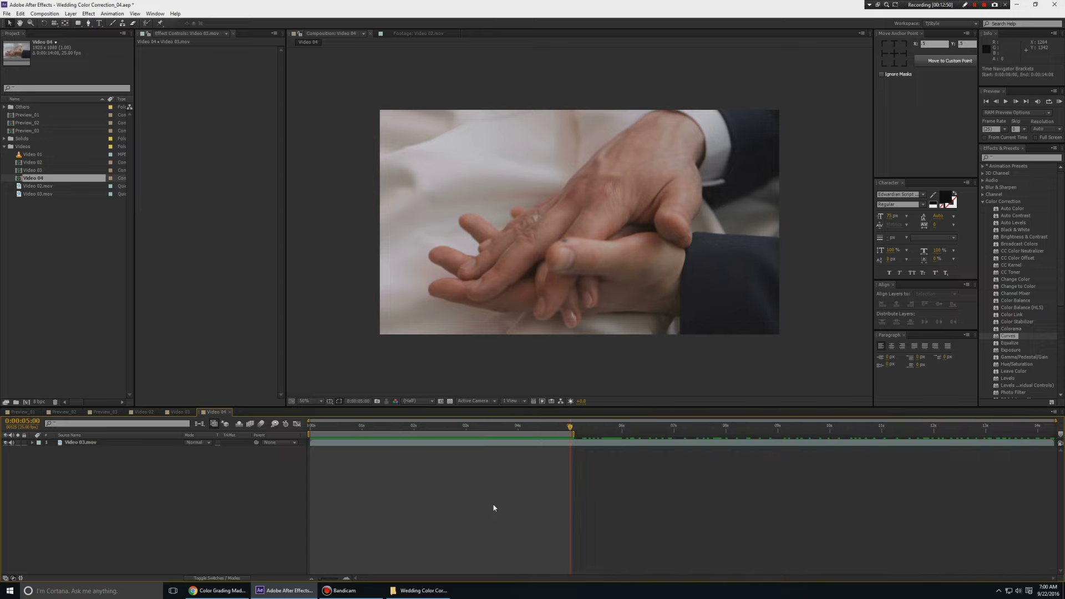
Set the work area to 1–5 s, trim the comp to it, and play it back
left_click_drag(403, 435, 503, 430)
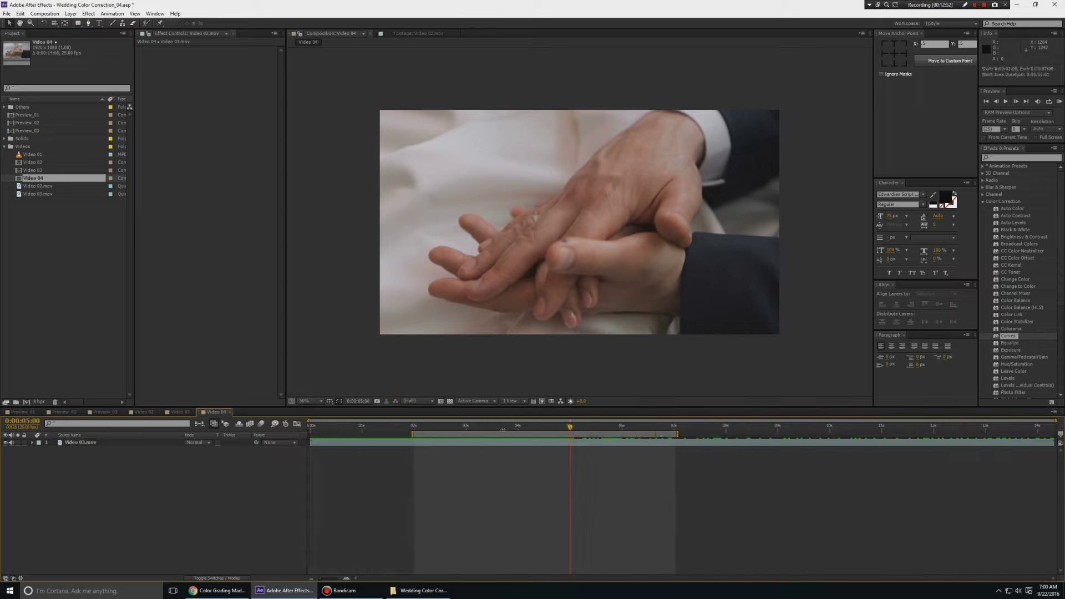
left_click(415, 429)
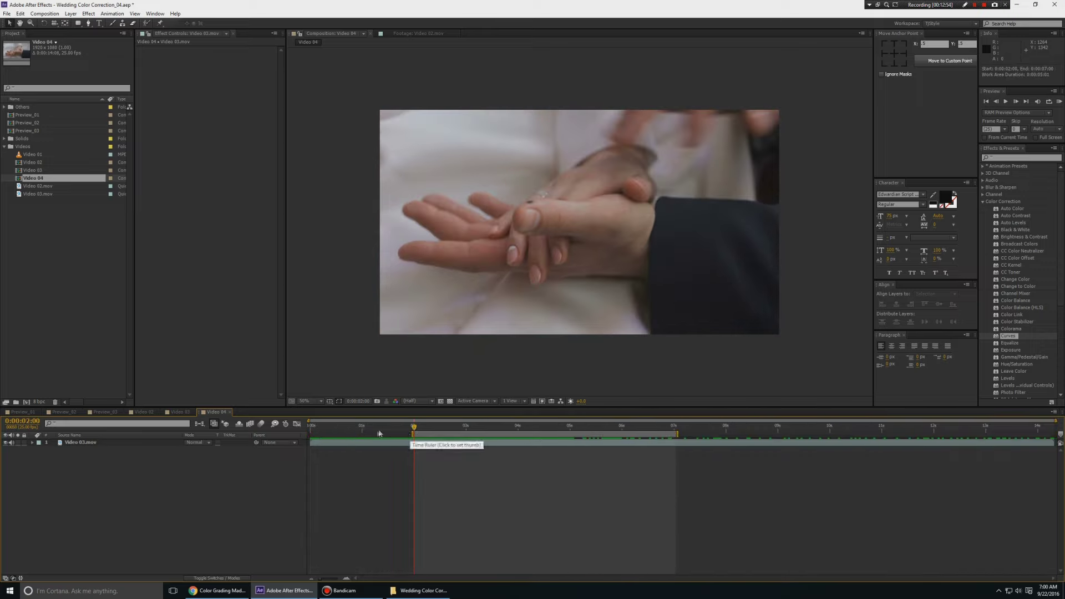
left_click_drag(416, 430, 570, 434)
key("b")
key("n")
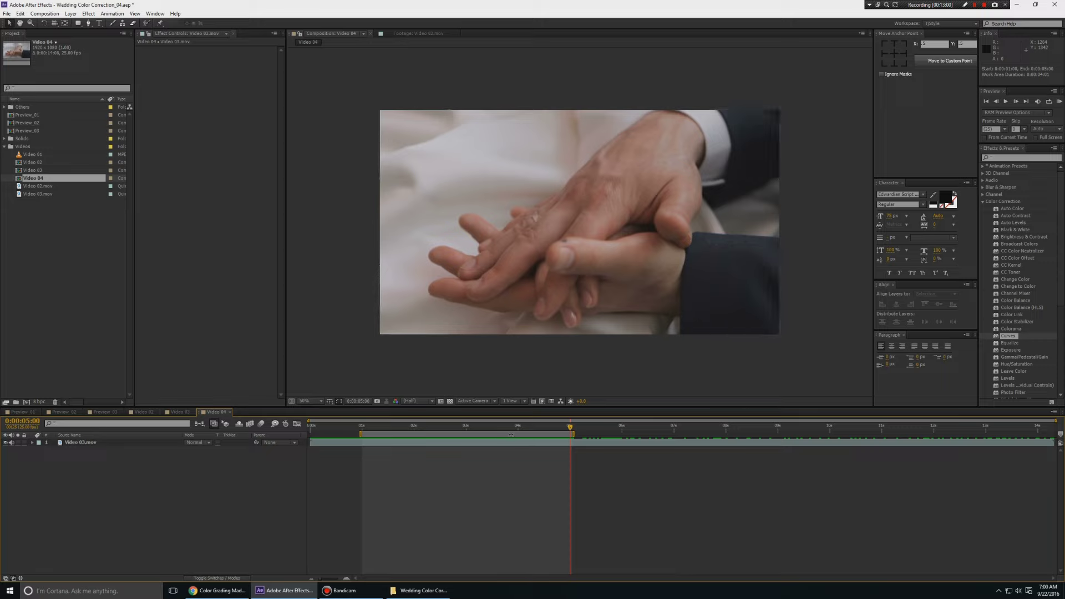
right_click(511, 433)
left_click(556, 458)
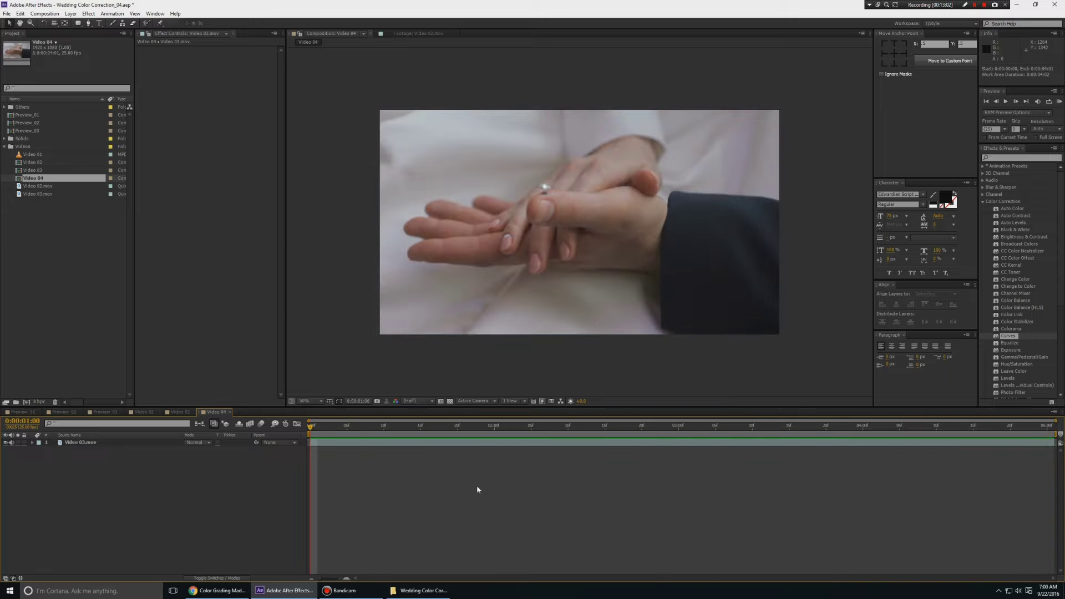
key("space")
key("space")
Add a new adjustment layer above the Video 03.mov layer
right_click(164, 489)
mouse_move(239, 497)
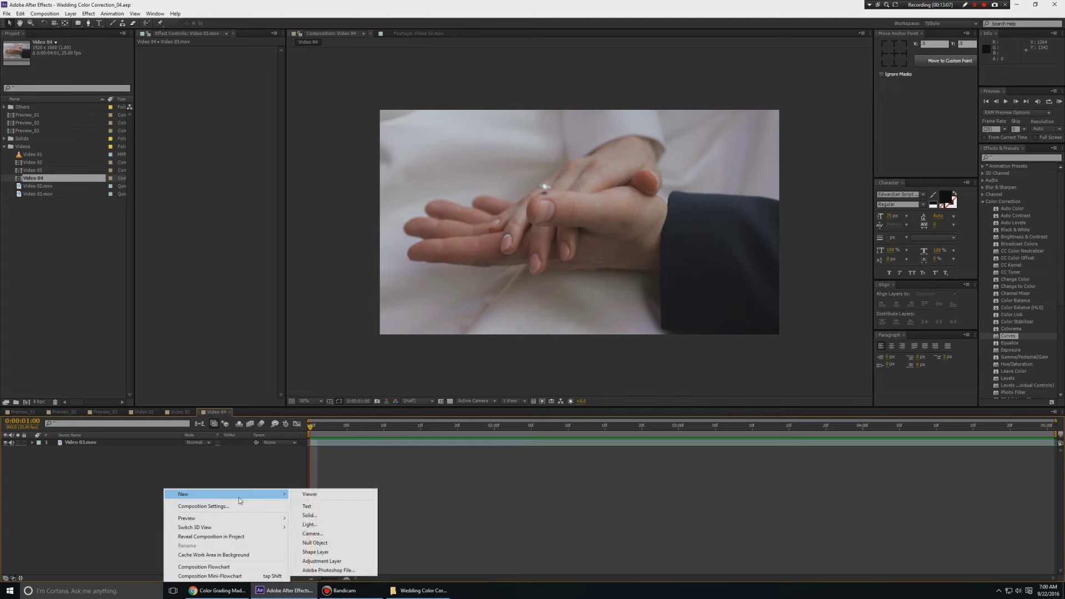
left_click(97, 481)
left_click(128, 442)
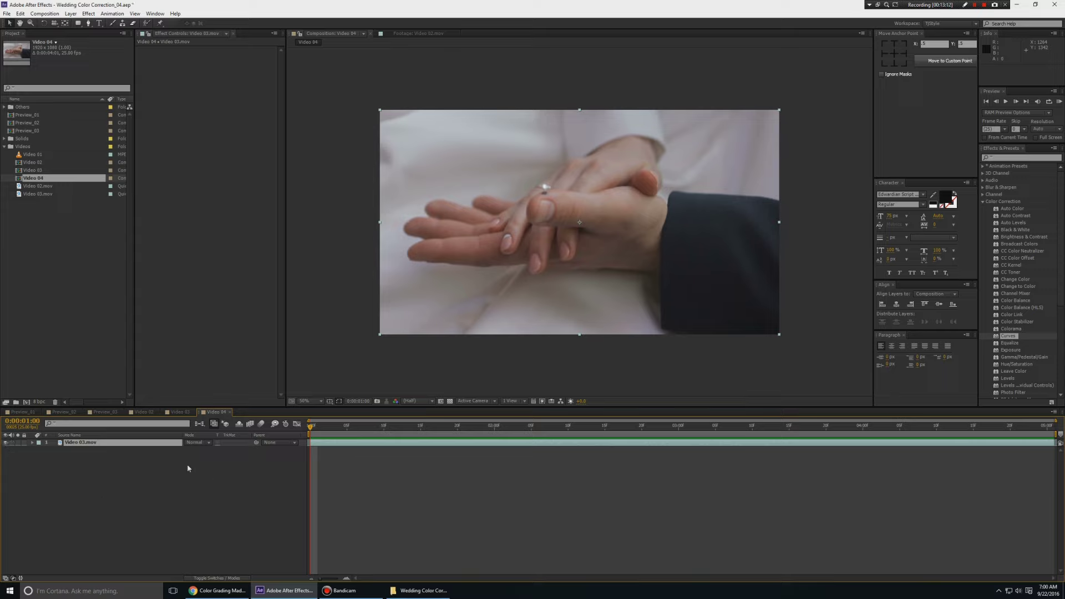
right_click(174, 489)
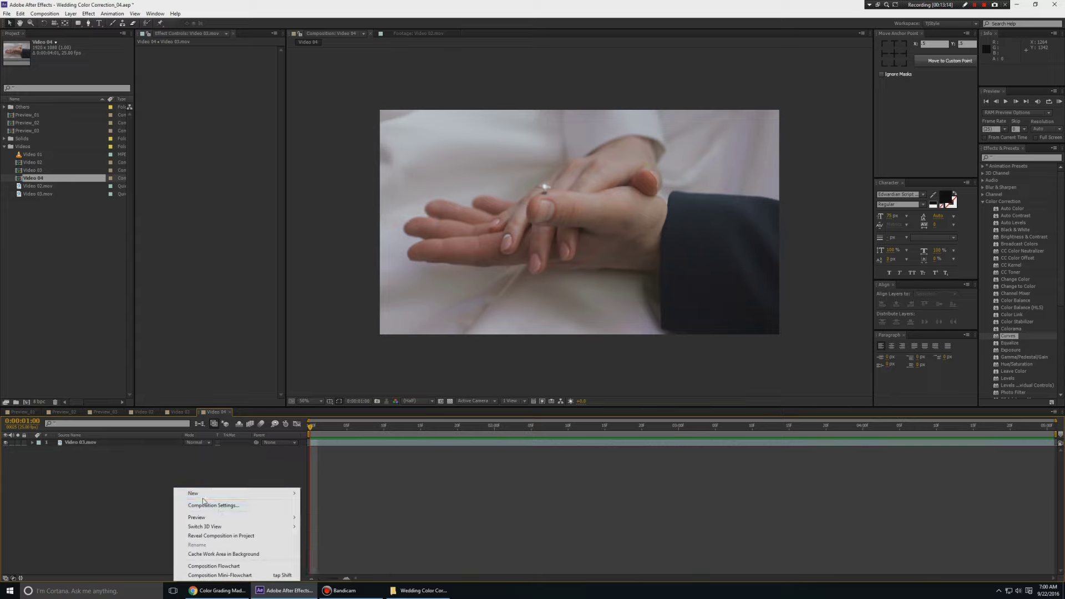
mouse_move(294, 495)
left_click(341, 560)
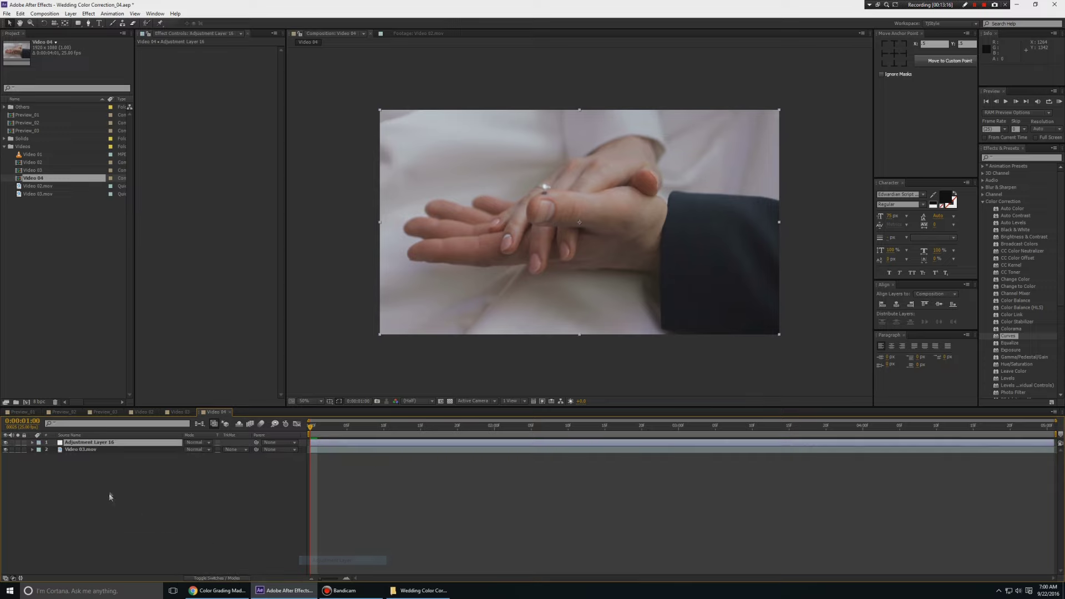
Rename the new adjustment layer to CC
right_click(90, 444)
left_click(100, 438)
type("CC")
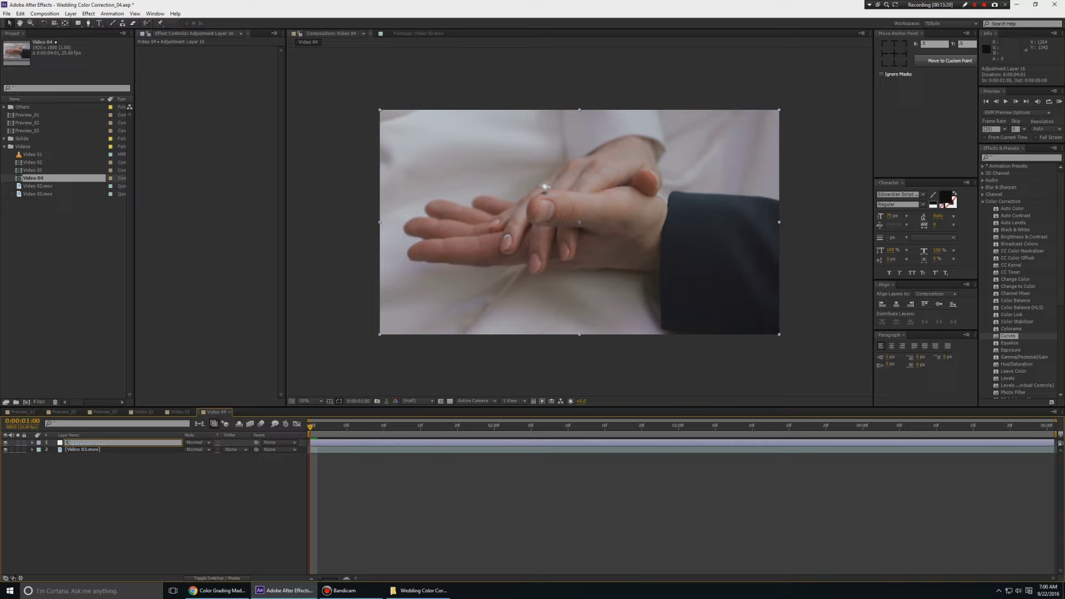
key("Return")
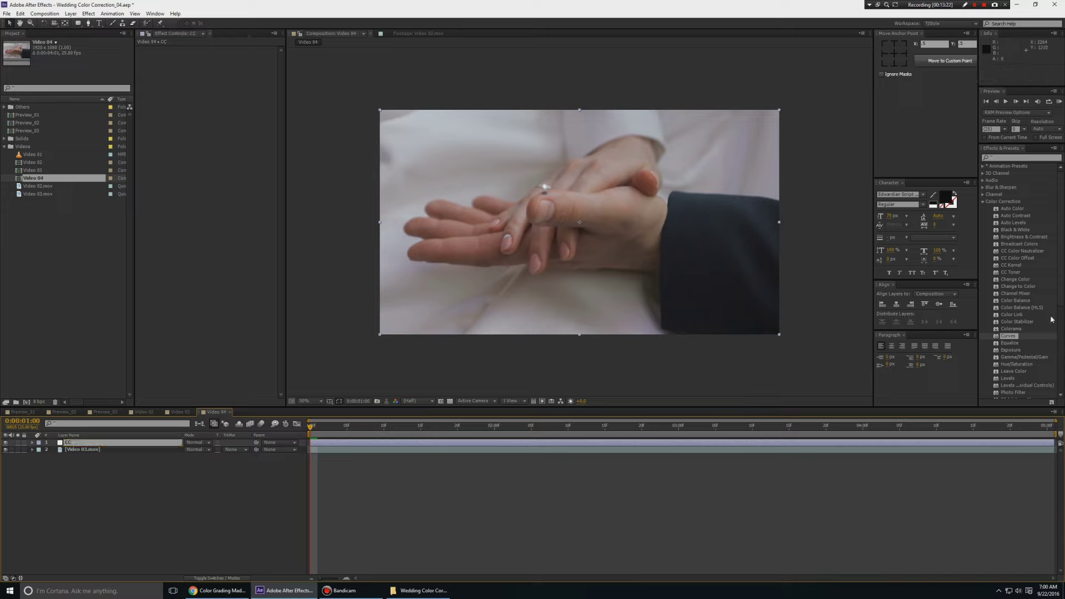
double_click(1013, 337)
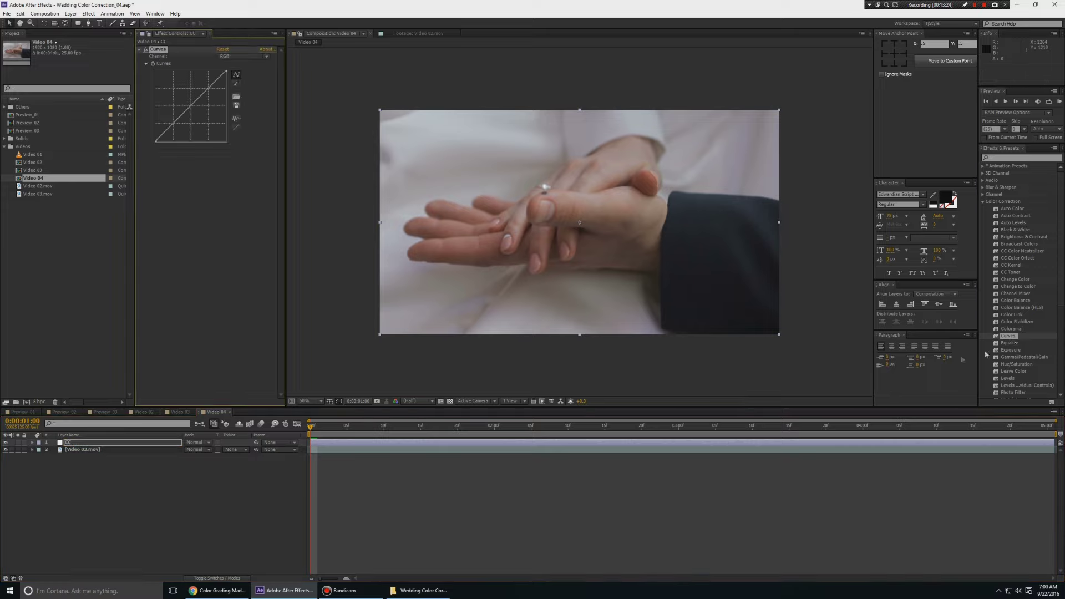
key("ctrl+z")
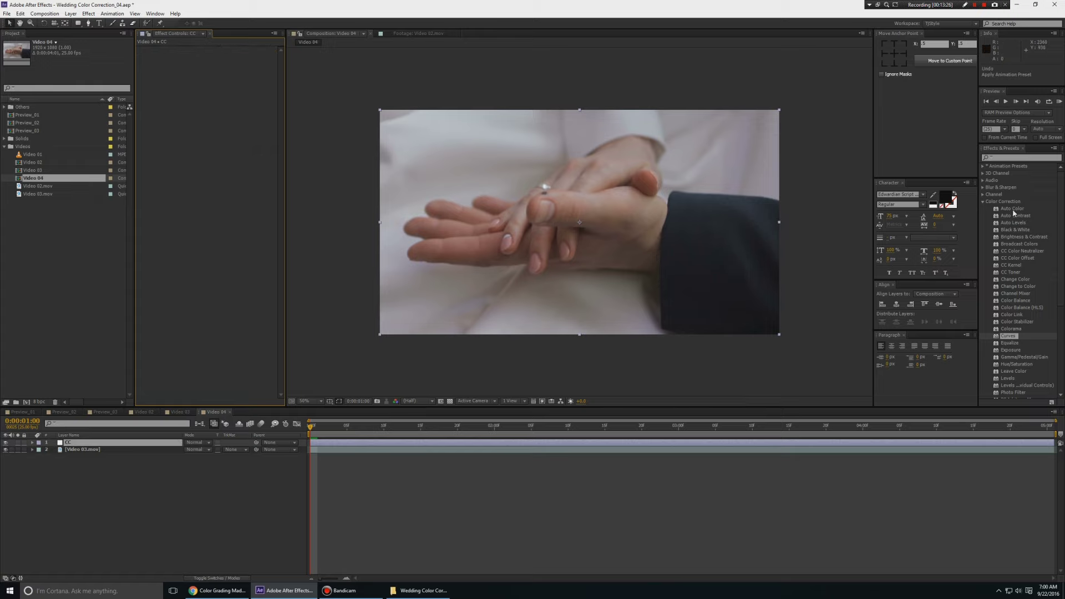
double_click(1012, 209)
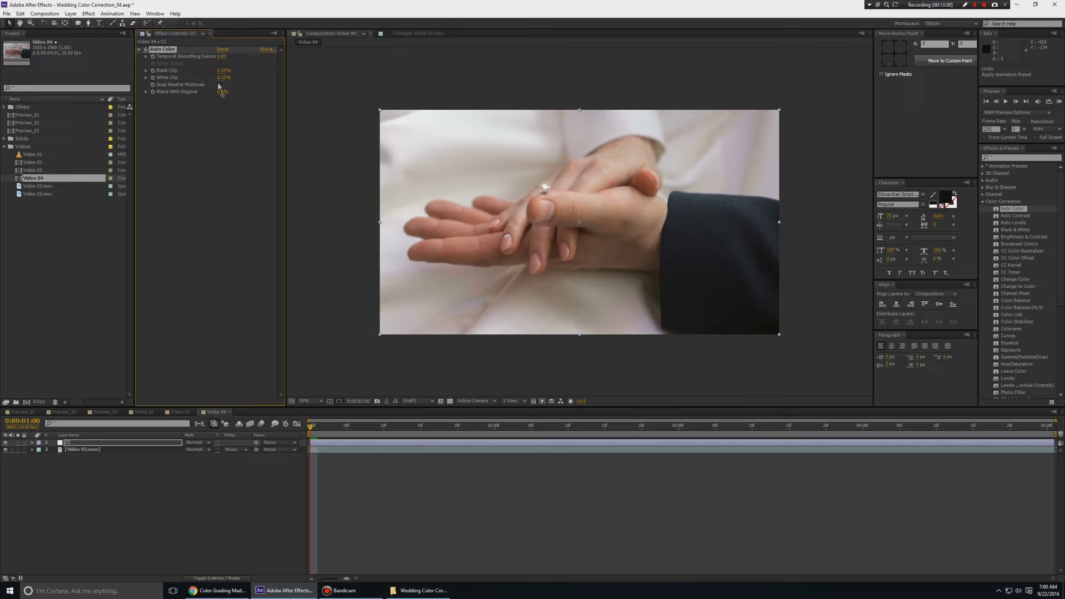
key("ctrl+z")
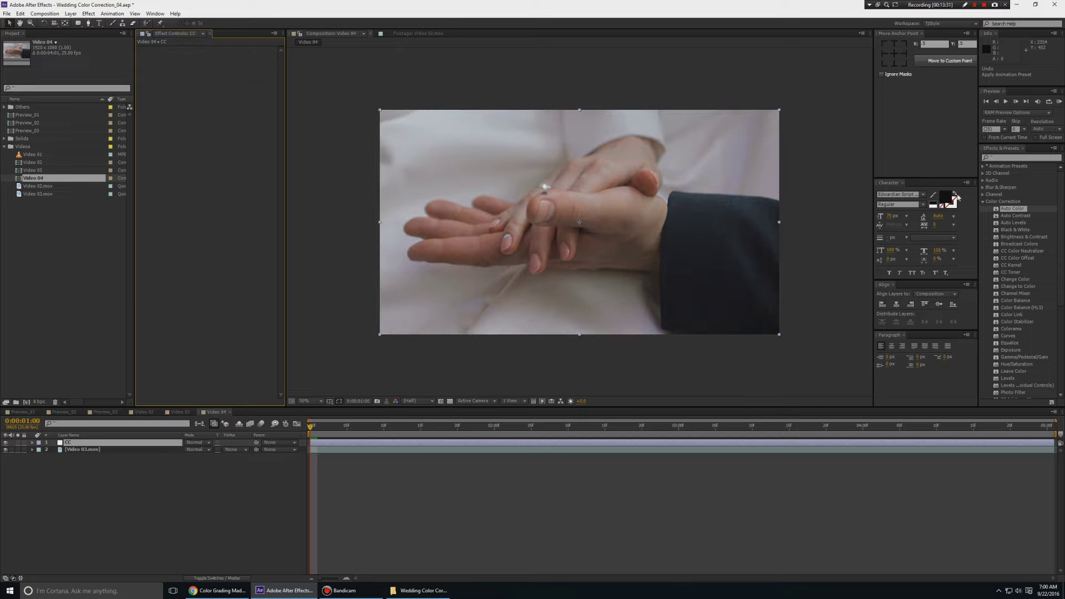
double_click(1011, 216)
key("ctrl+z")
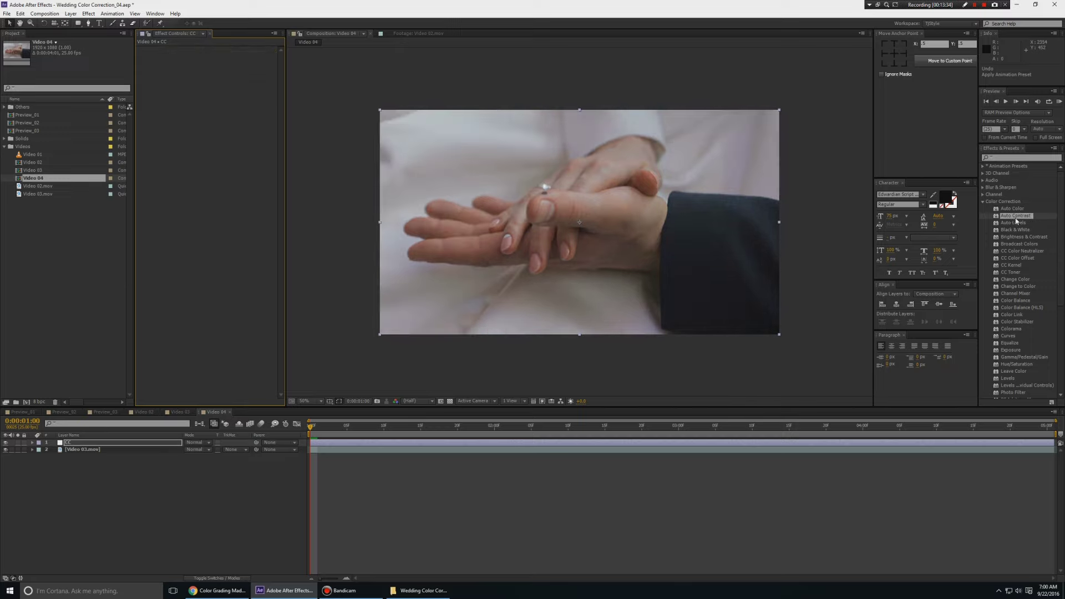
double_click(1013, 222)
key("ctrl+z")
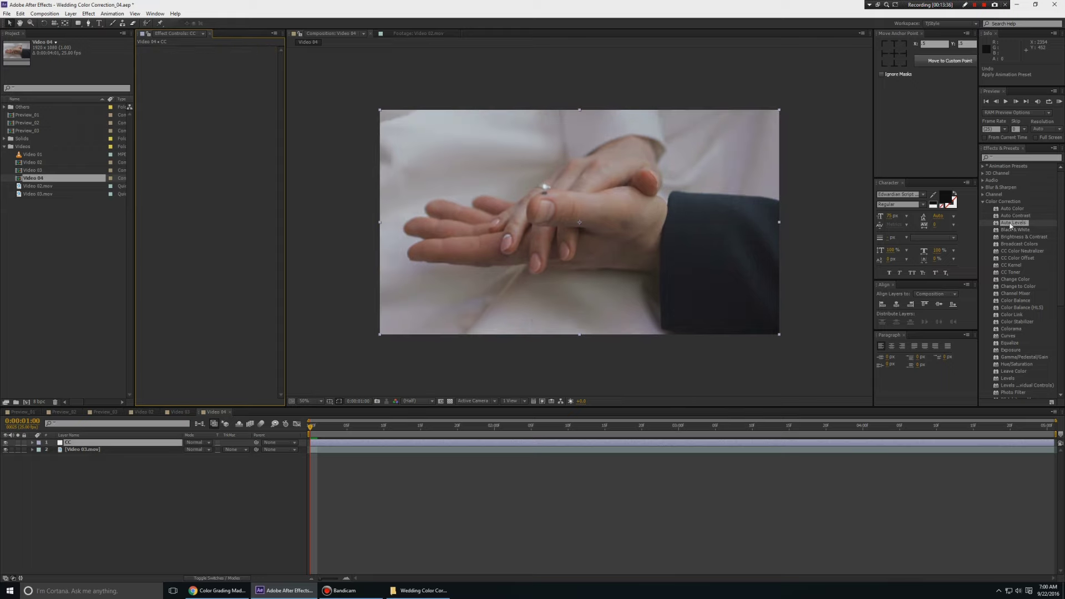
double_click(1023, 217)
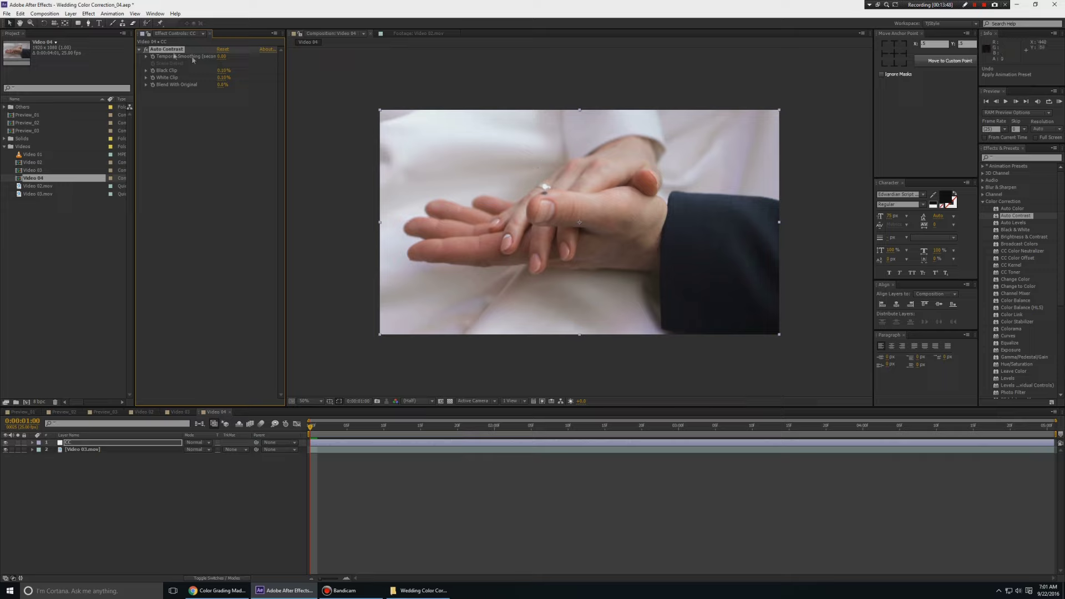
key("Delete")
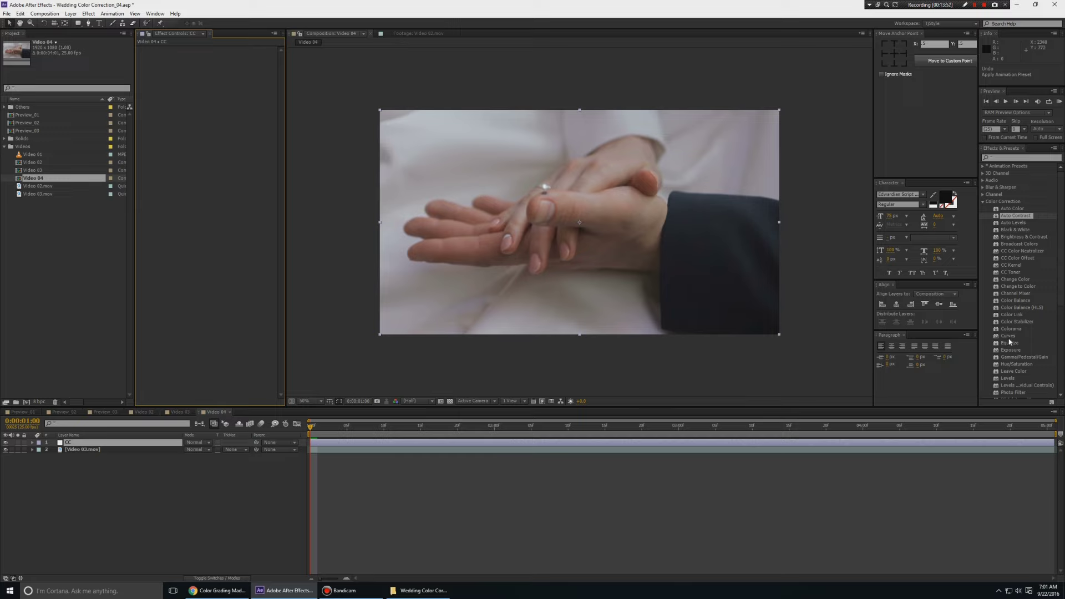
double_click(1016, 215)
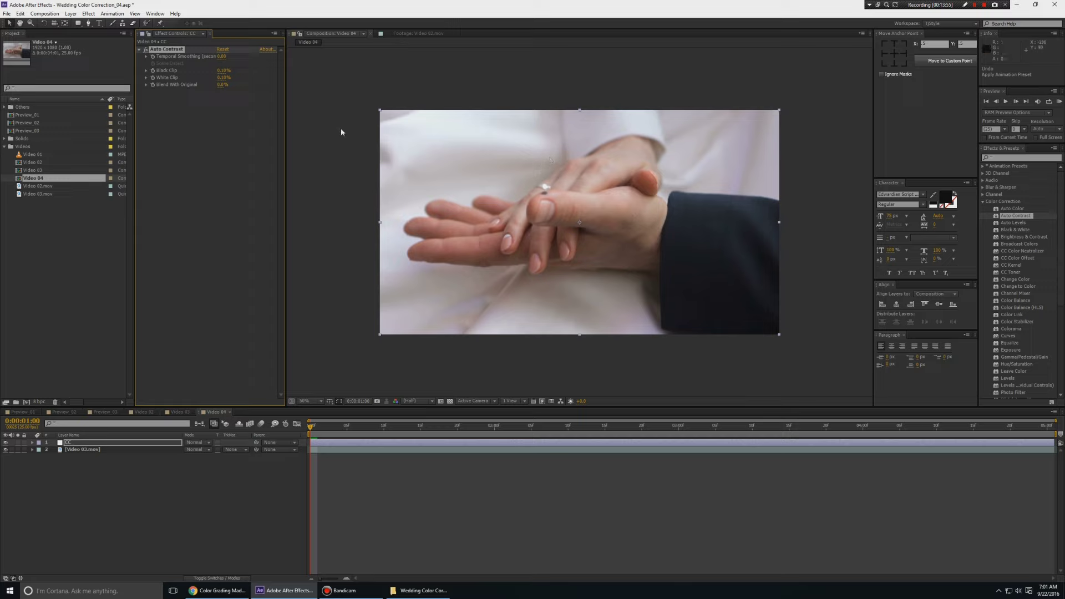
key("Delete")
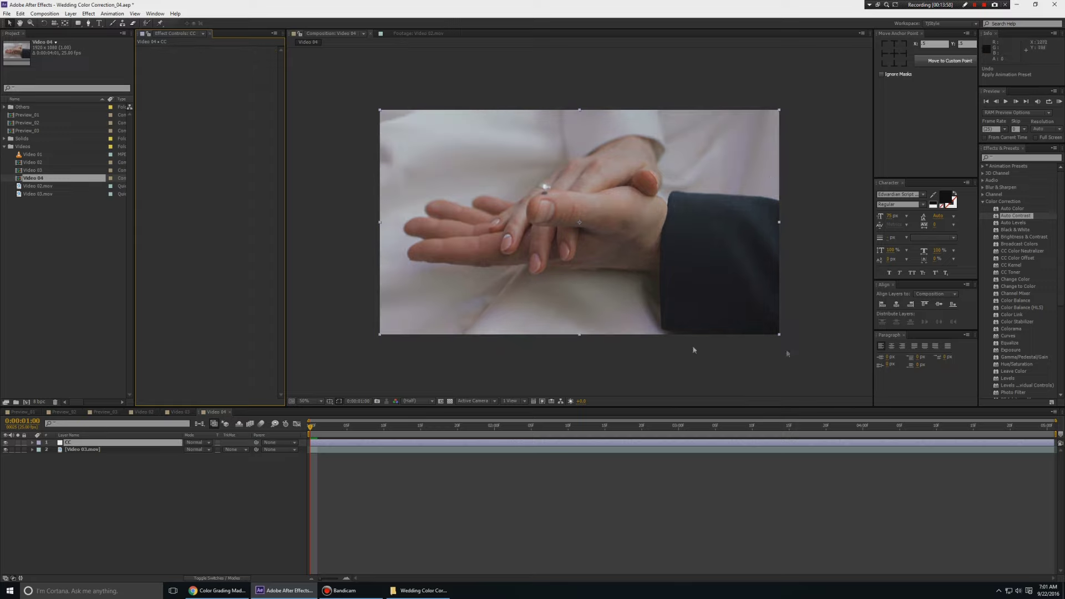
double_click(1024, 219)
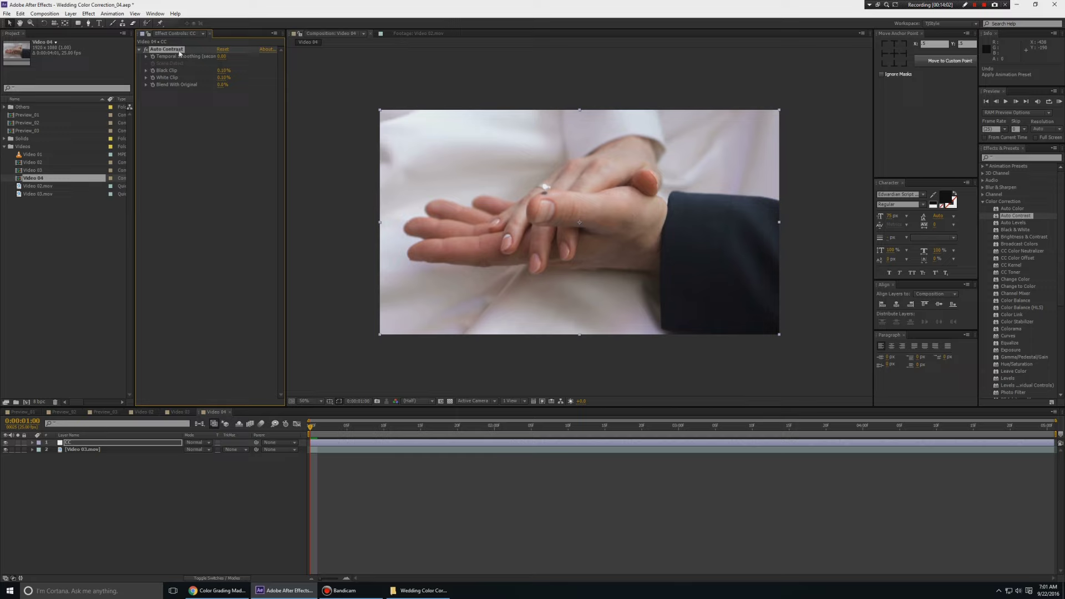
key("Delete")
Apply Curves to the CC layer and bow the RGB curve upward to brighten midtones
left_click_drag(1009, 335, 419, 228)
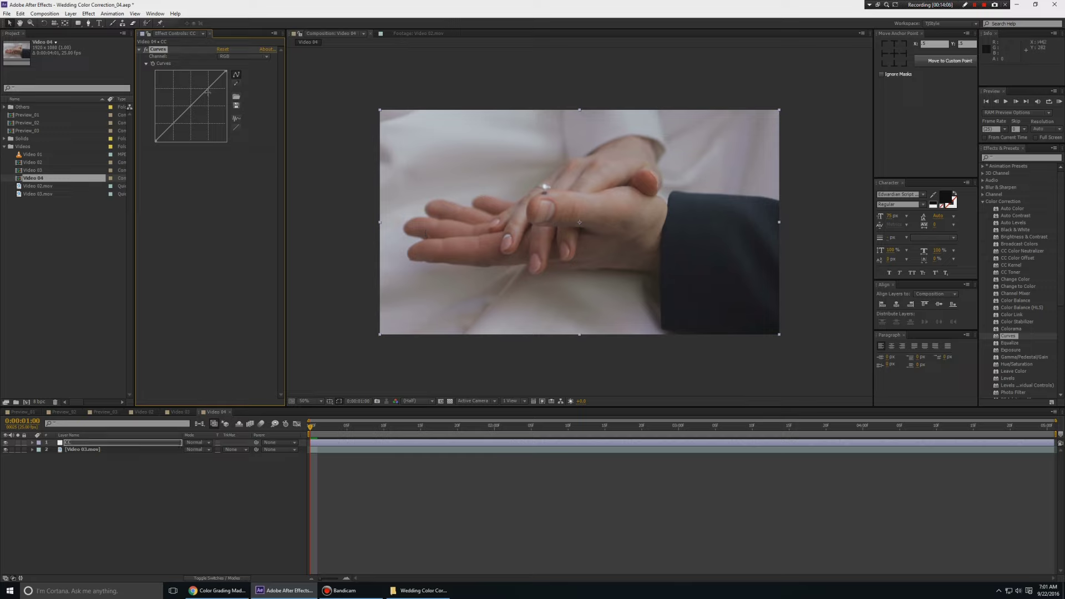
left_click_drag(208, 92, 207, 85)
left_click_drag(169, 127, 172, 119)
left_click_drag(213, 82, 211, 81)
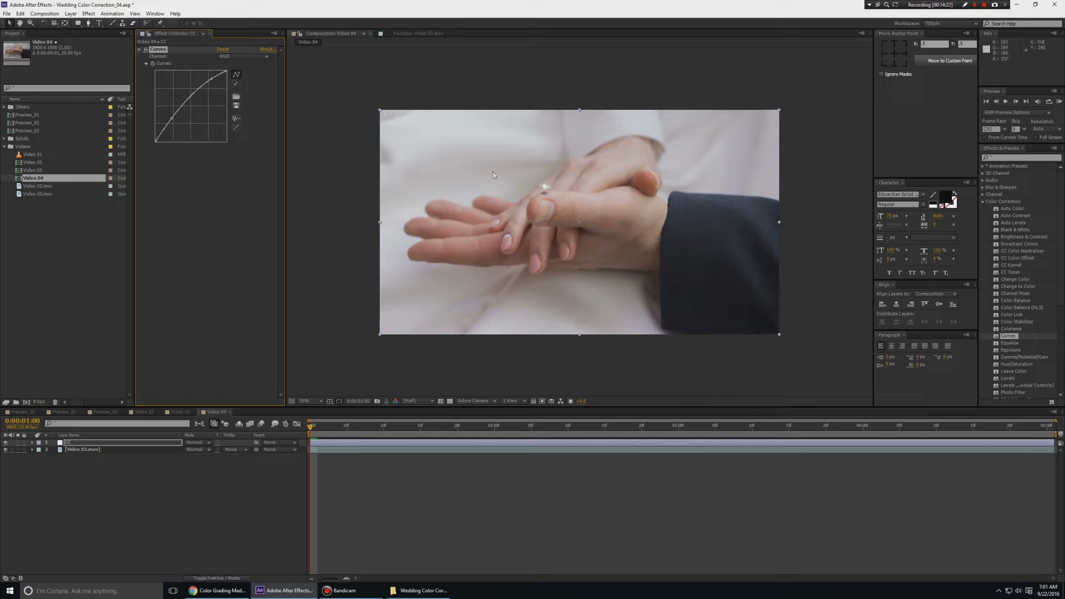
Preview the brightened clip through to 0:00:03:18, briefly at full-window 50% zoom
left_click_drag(311, 427, 185, 474)
key("grave")
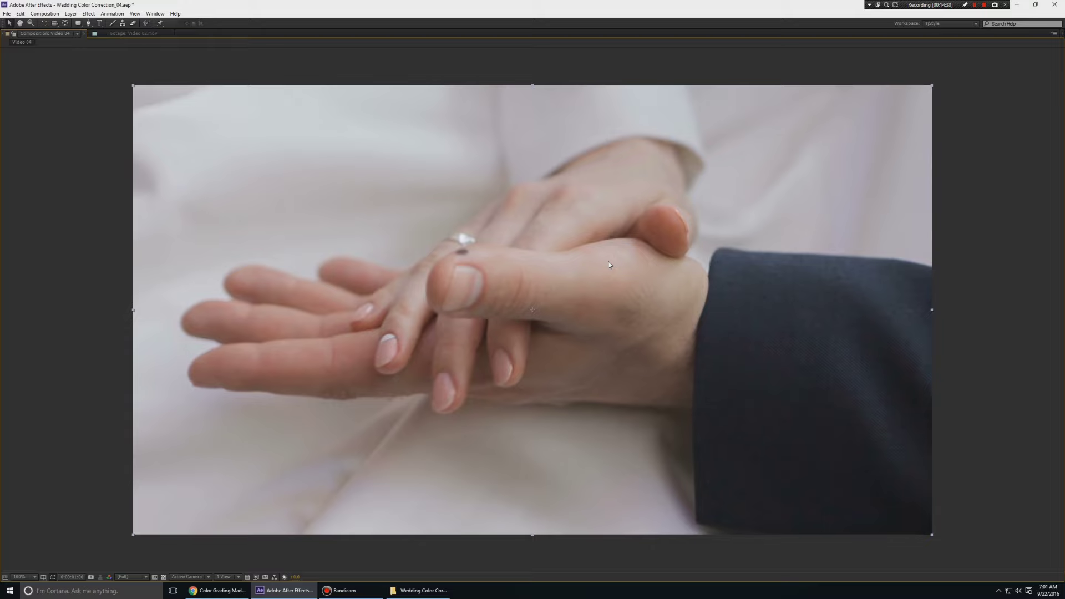
key("comma")
key("grave")
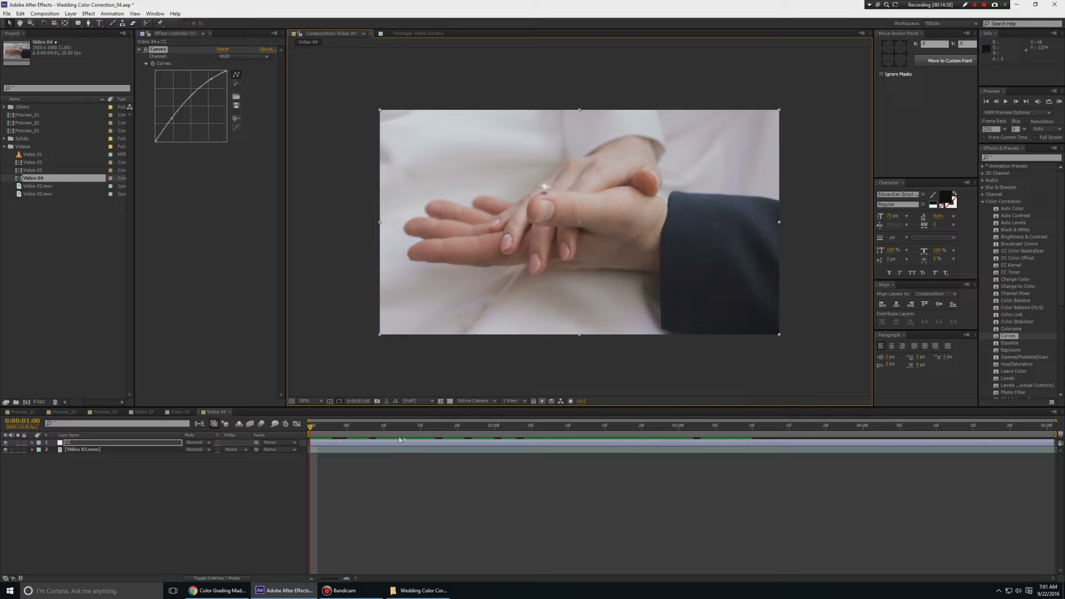
left_click_drag(414, 427, 78, 499)
Duplicate the CC layer as CC 2 and delete its copied Curves effect
left_click(79, 499)
left_click(76, 445)
key("ctrl+d")
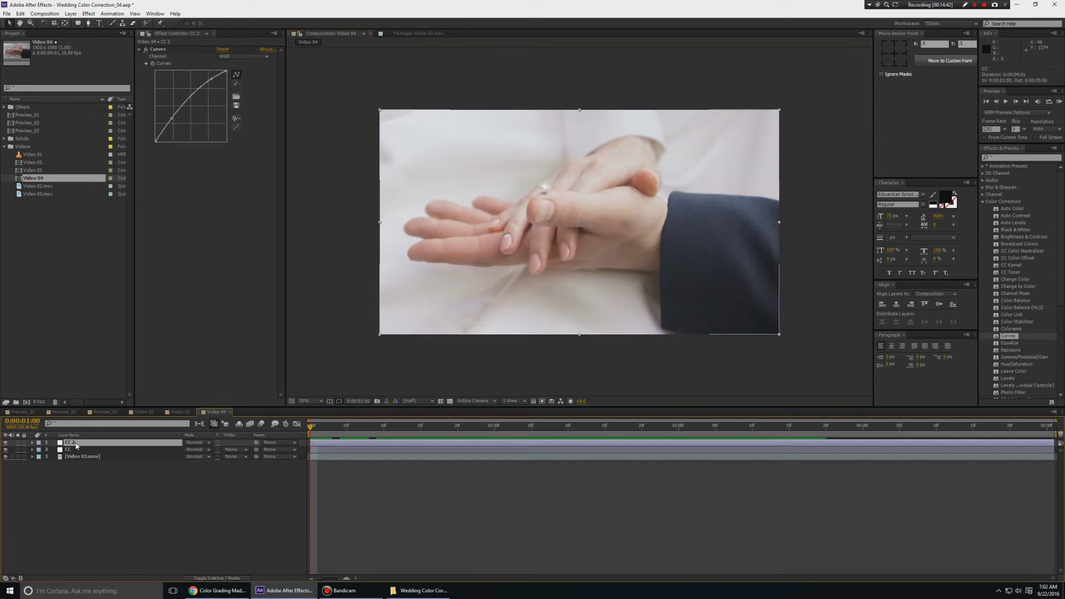
left_click(164, 53)
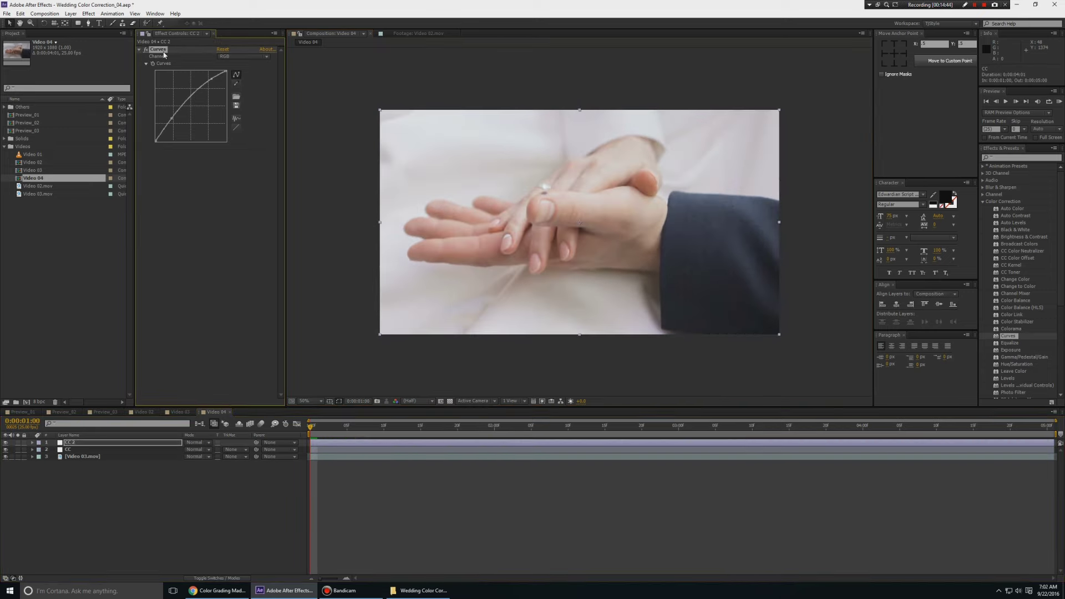
key("Delete")
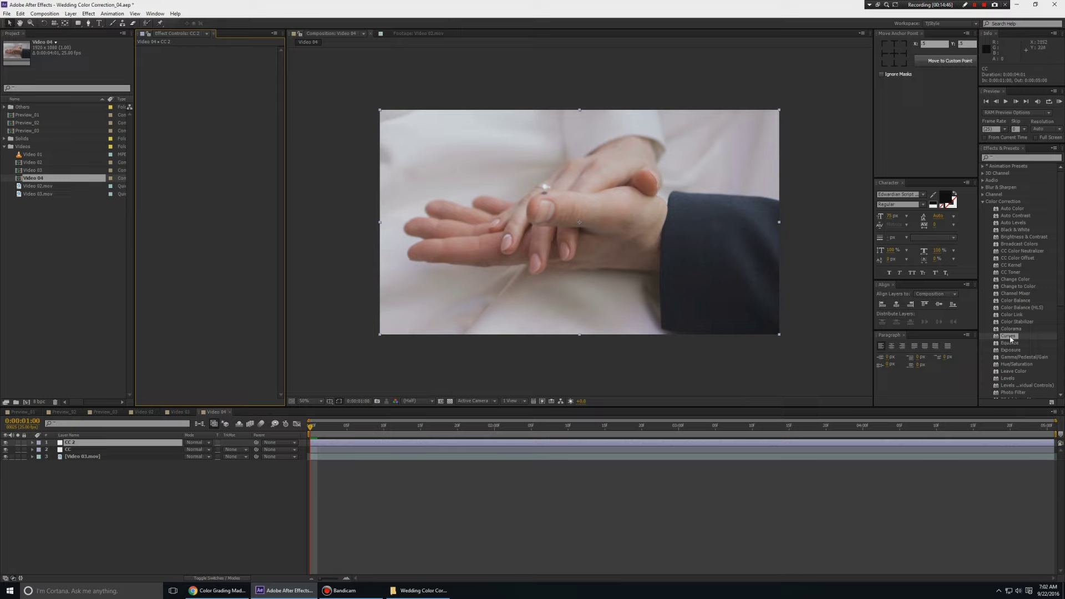
Apply a fresh Curves to CC 2 and experiment with the Red and Blue channel curves
double_click(1008, 337)
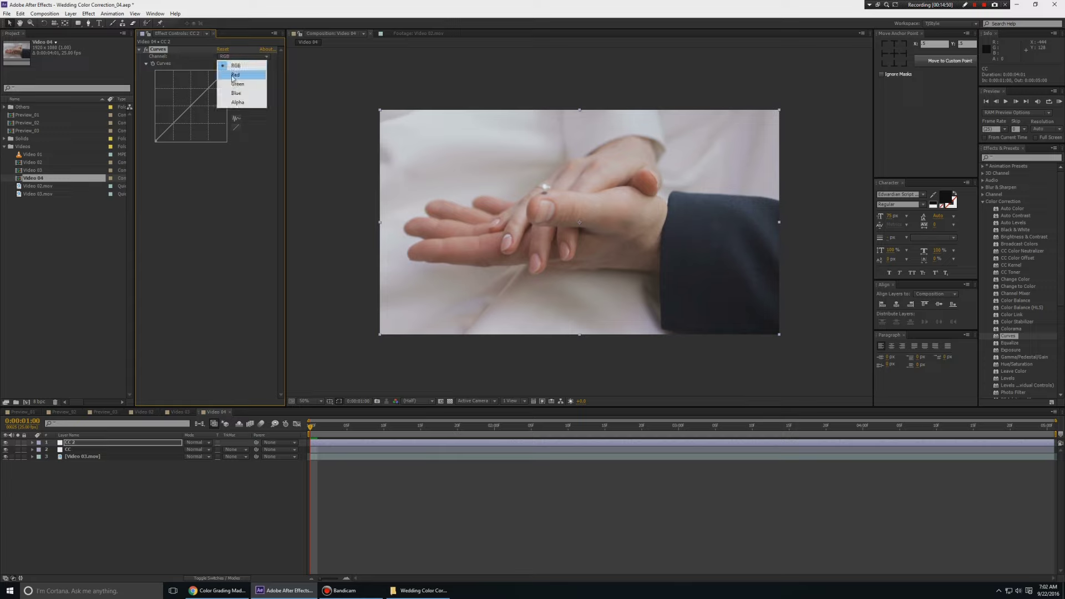
left_click(235, 74)
left_click_drag(219, 78, 221, 75)
left_click(250, 57)
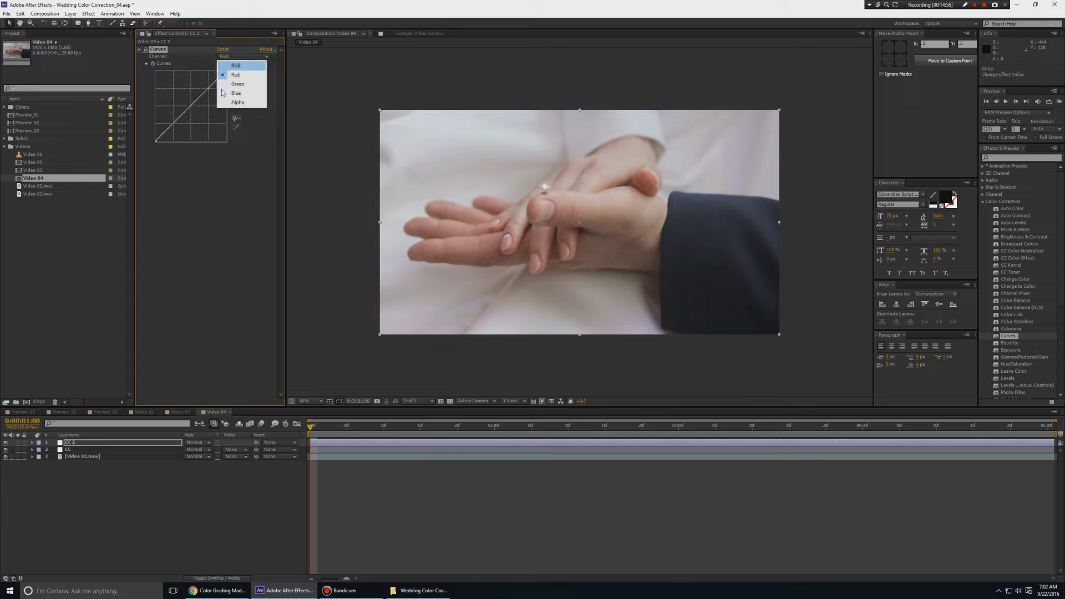
left_click(238, 91)
left_click_drag(210, 89, 189, 102)
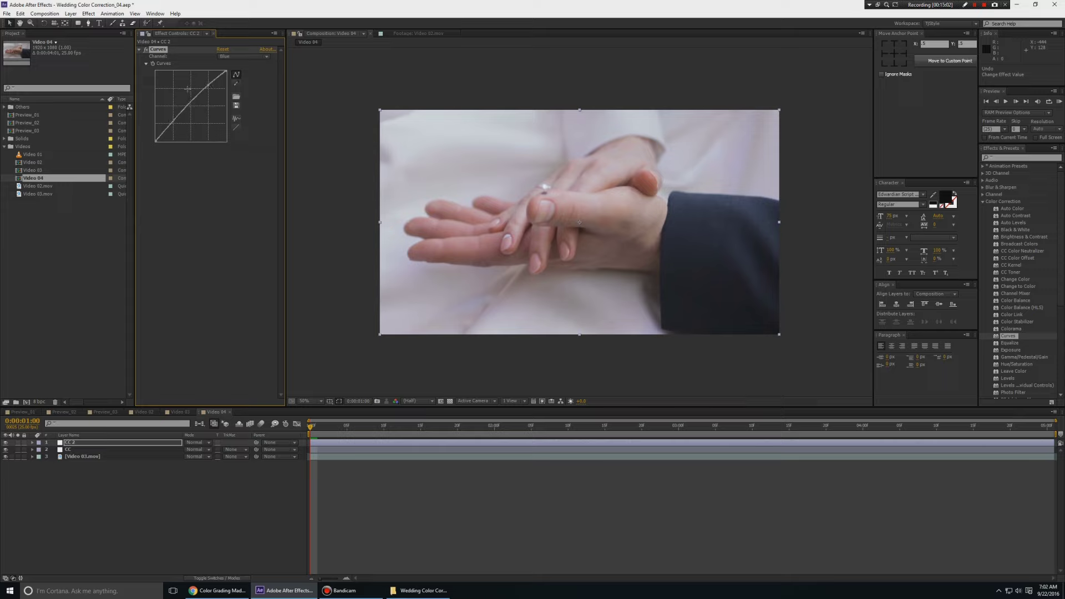
key("ctrl+z")
left_click(208, 89)
Remove the Curves effect from CC 2 and save the project
key("Delete")
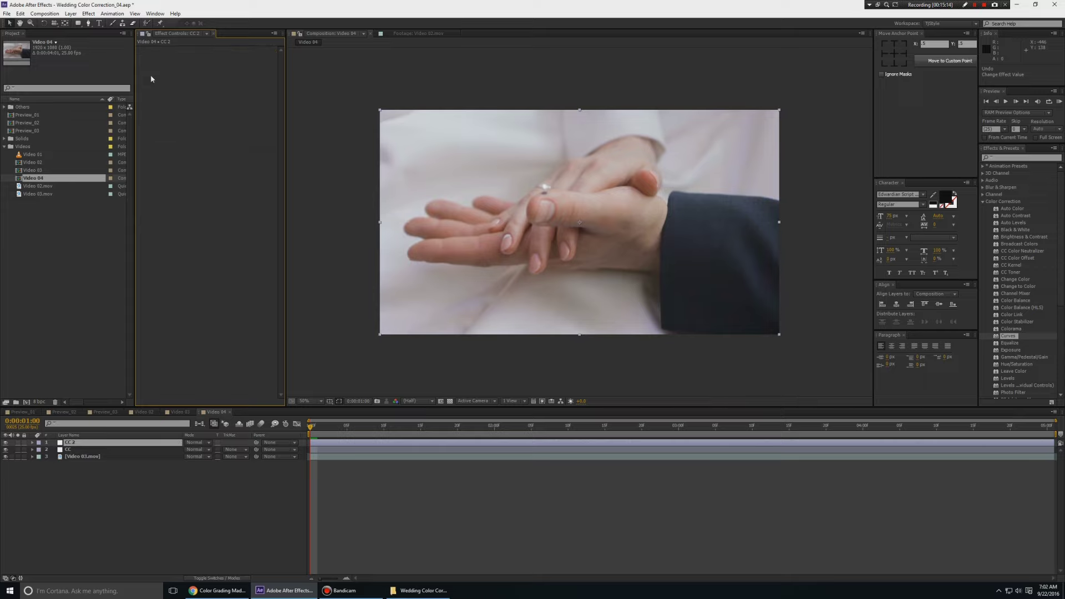
key("ctrl+s")
scroll(1020, 318, "down", 2)
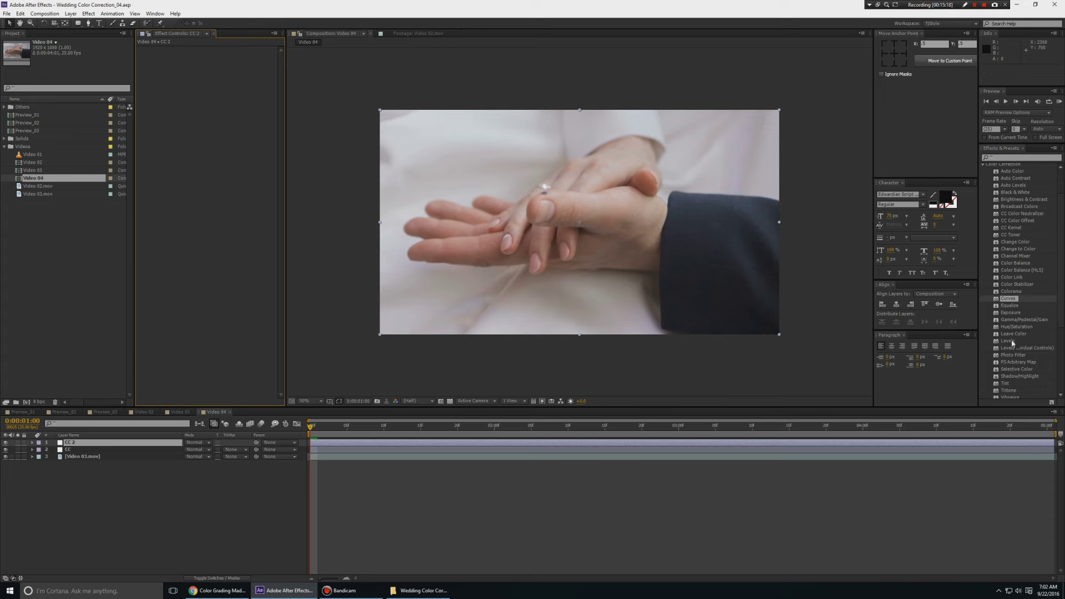
Try Levels and Auto Levels on CC 2, undoing each, then apply Levels
left_click_drag(1013, 343, 95, 444)
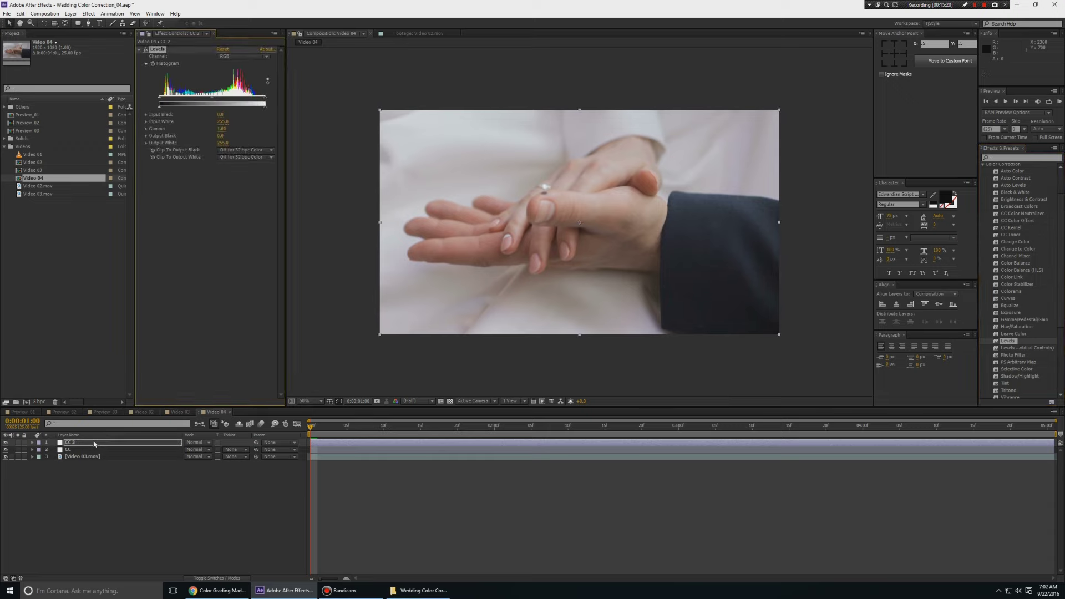
key("ctrl+z")
left_click(1013, 187)
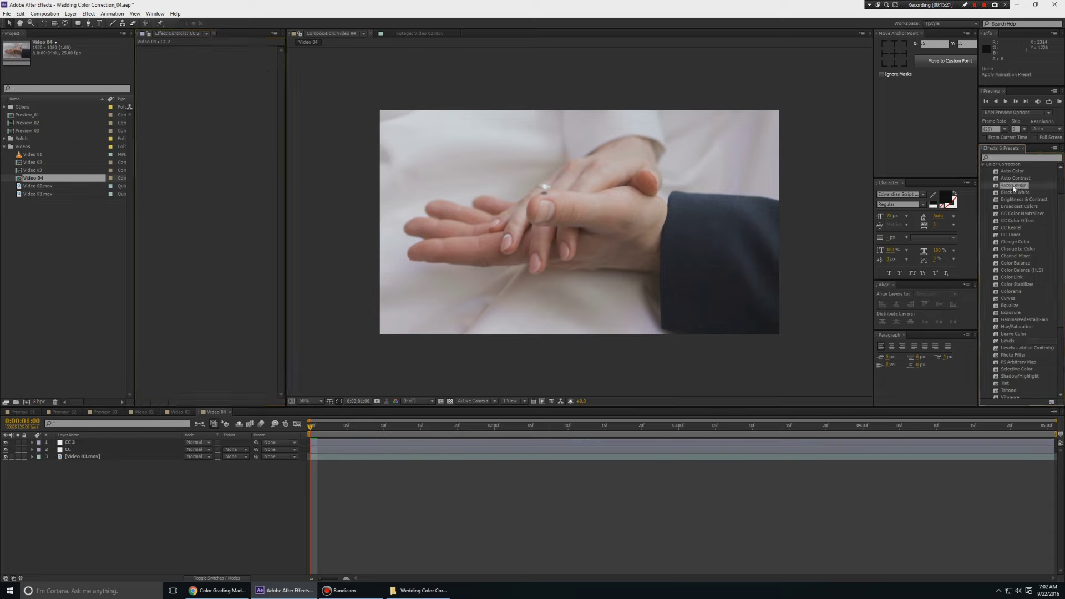
left_click_drag(1013, 186, 671, 310)
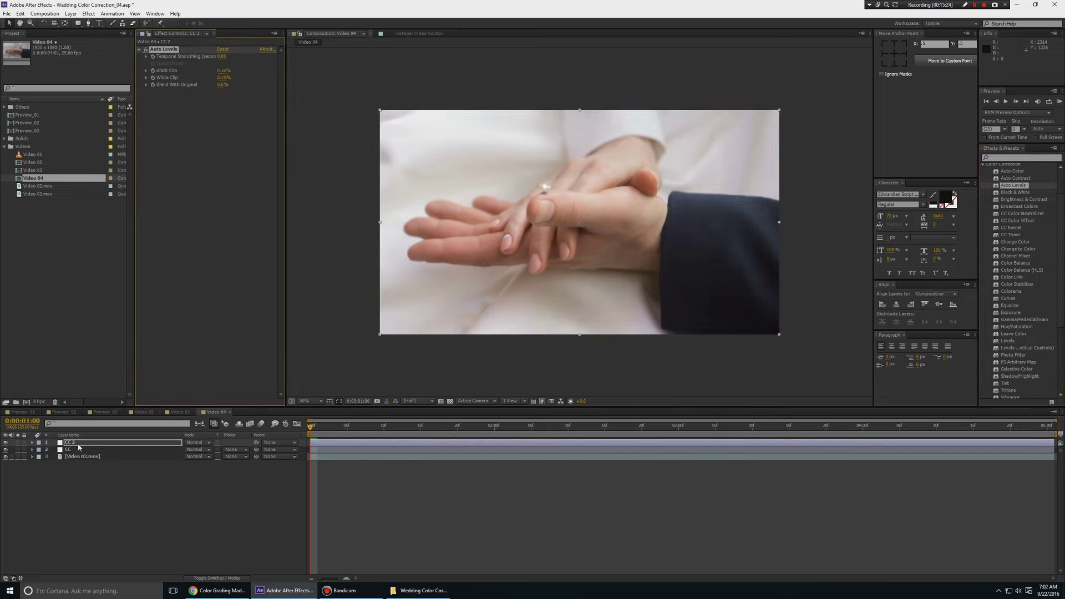
key("ctrl+z")
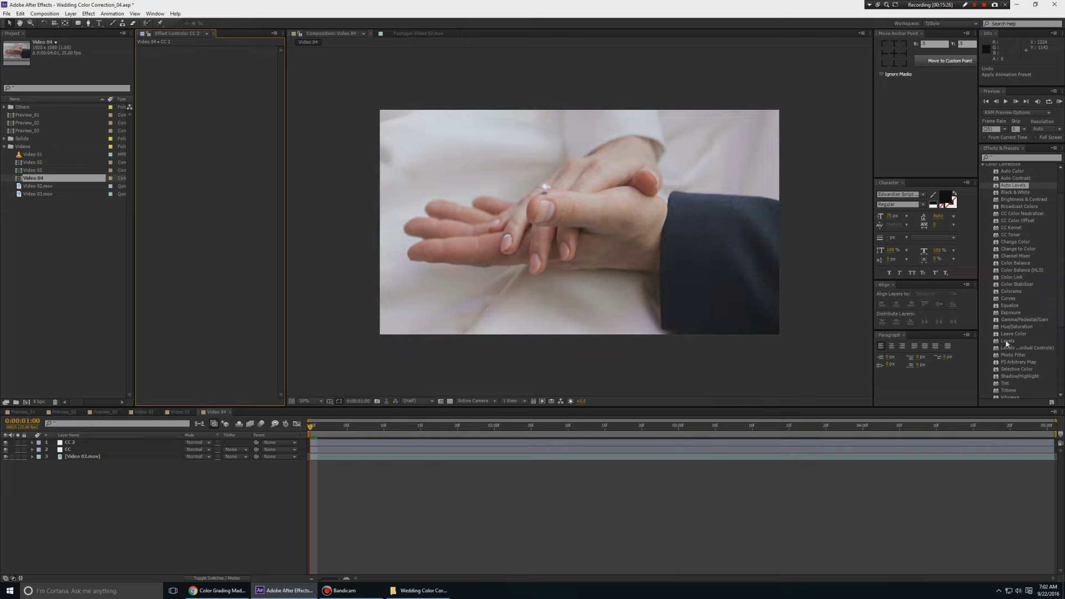
left_click_drag(1007, 340, 70, 446)
Test Red Input White at 221, reset it to 255, and nudge RGB Input White to 253
left_click_drag(287, 163, 306, 165)
left_click(239, 57)
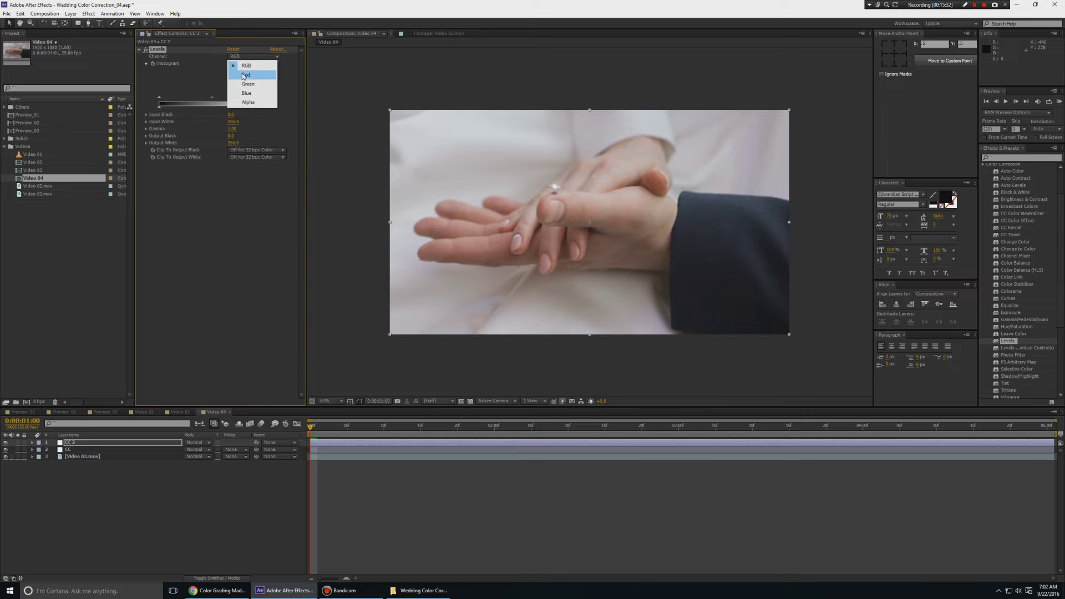
left_click(243, 75)
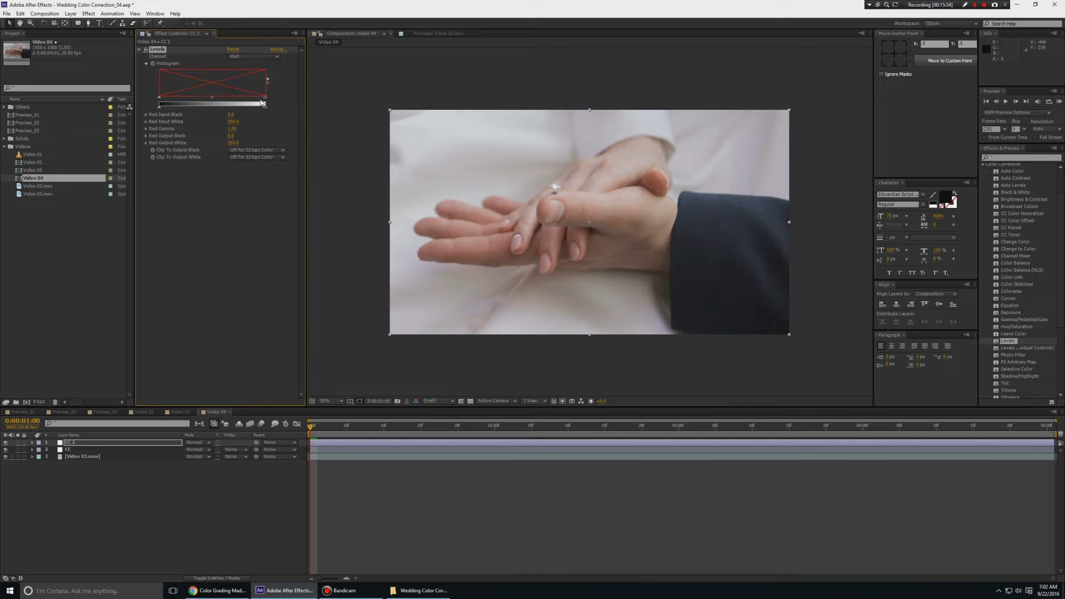
left_click_drag(263, 103, 251, 104)
left_click(270, 57)
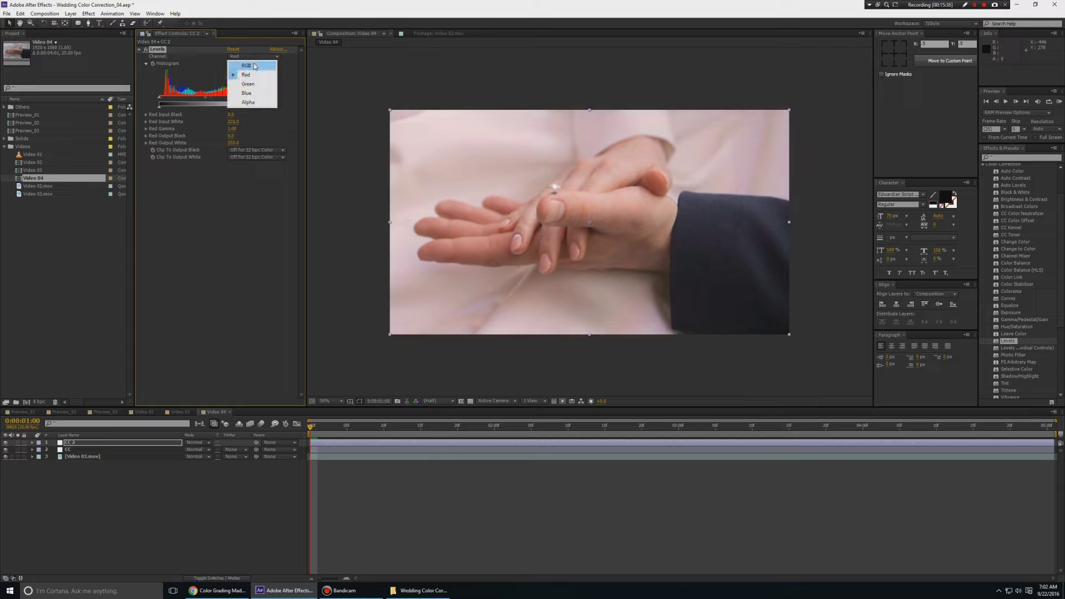
left_click(255, 67)
left_click(255, 58)
left_click(249, 74)
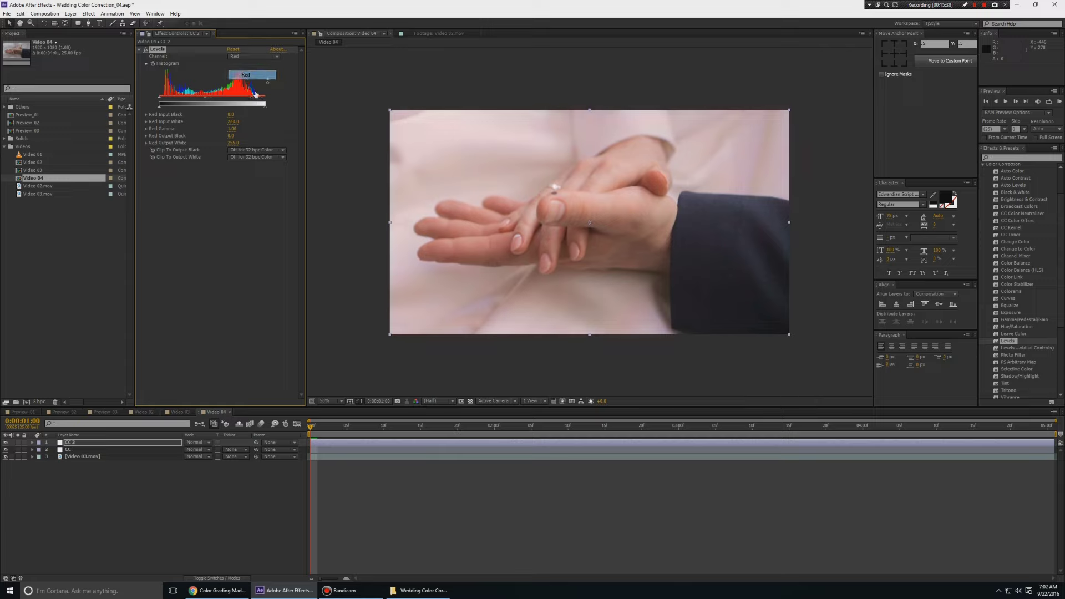
left_click_drag(251, 97, 267, 97)
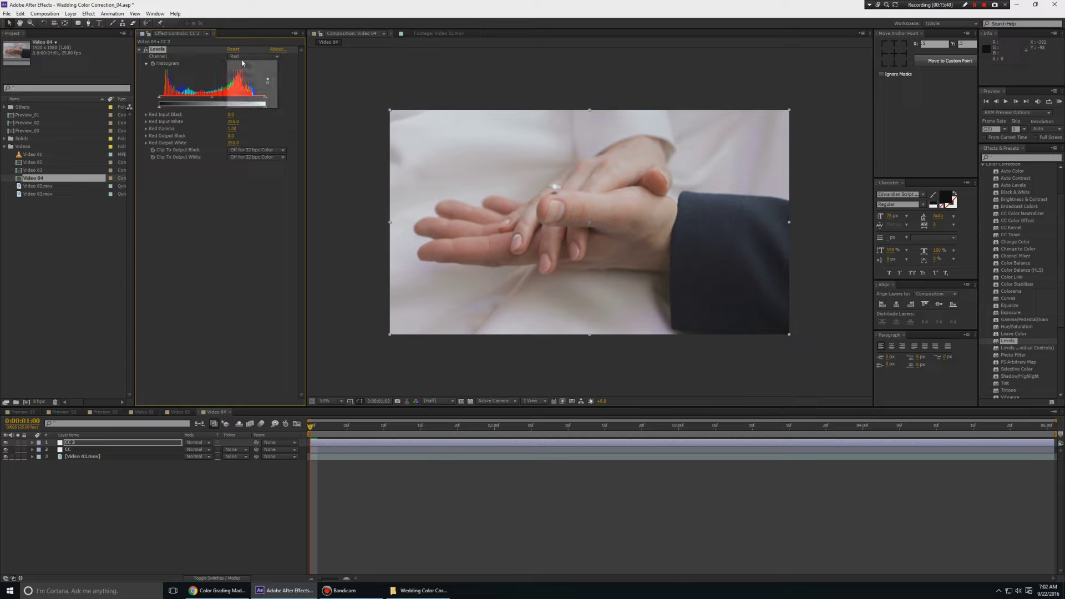
left_click(239, 67)
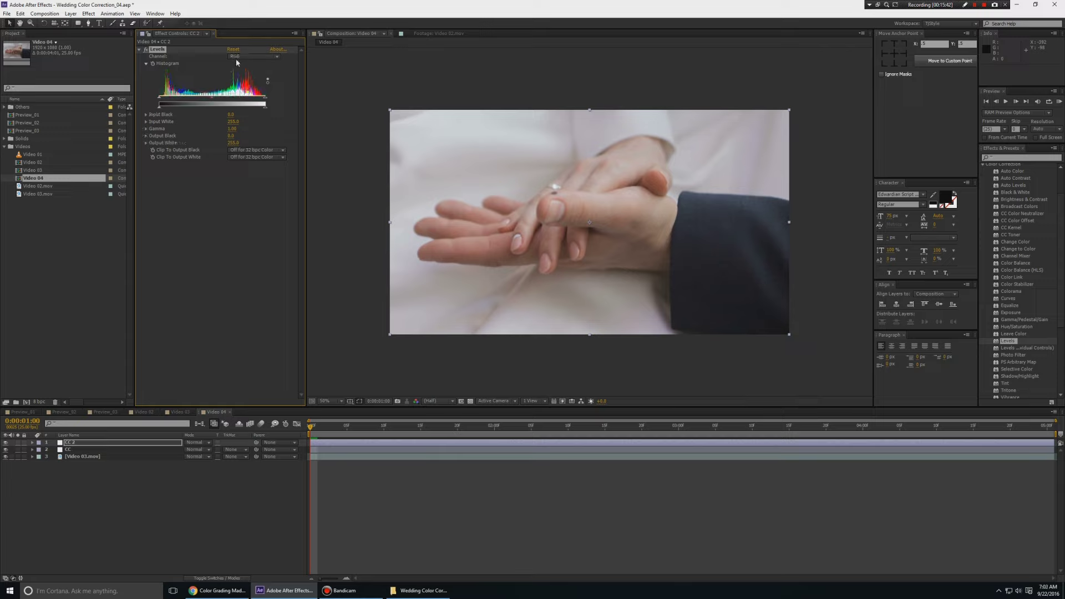
left_click_drag(265, 100, 265, 99)
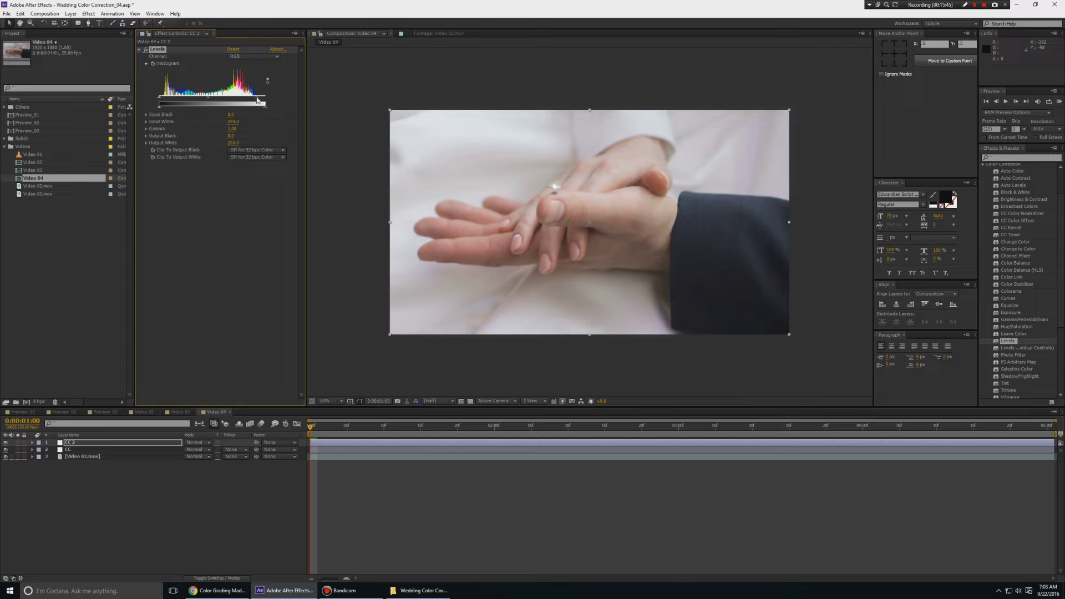
Keep Green Input White at 255 and lower Blue Input White to 246
left_click(251, 56)
left_click(239, 74)
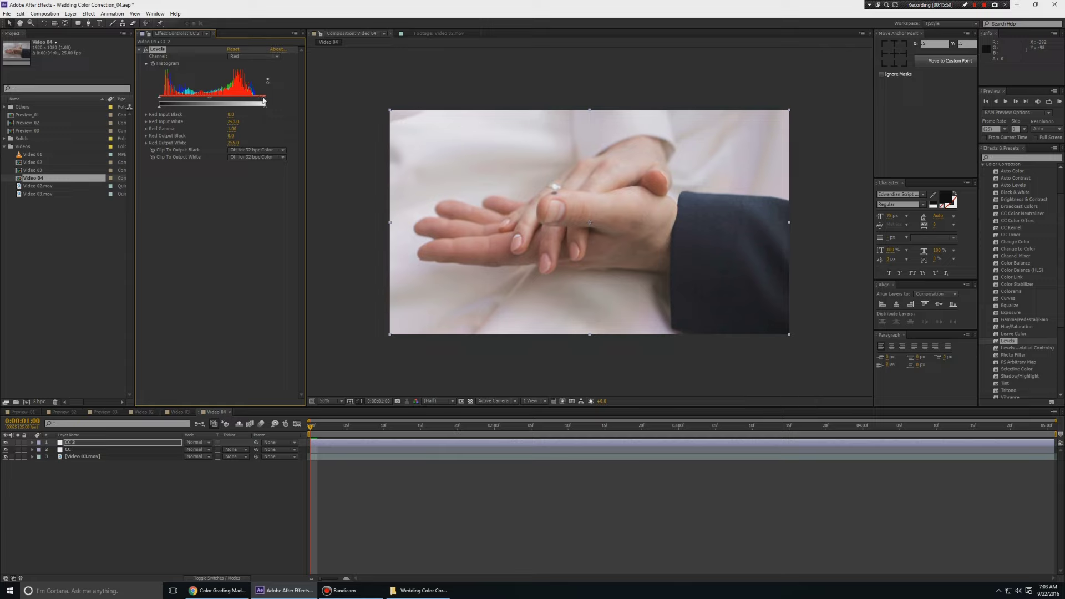
left_click(254, 57)
left_click(244, 71)
left_click(244, 56)
left_click(240, 81)
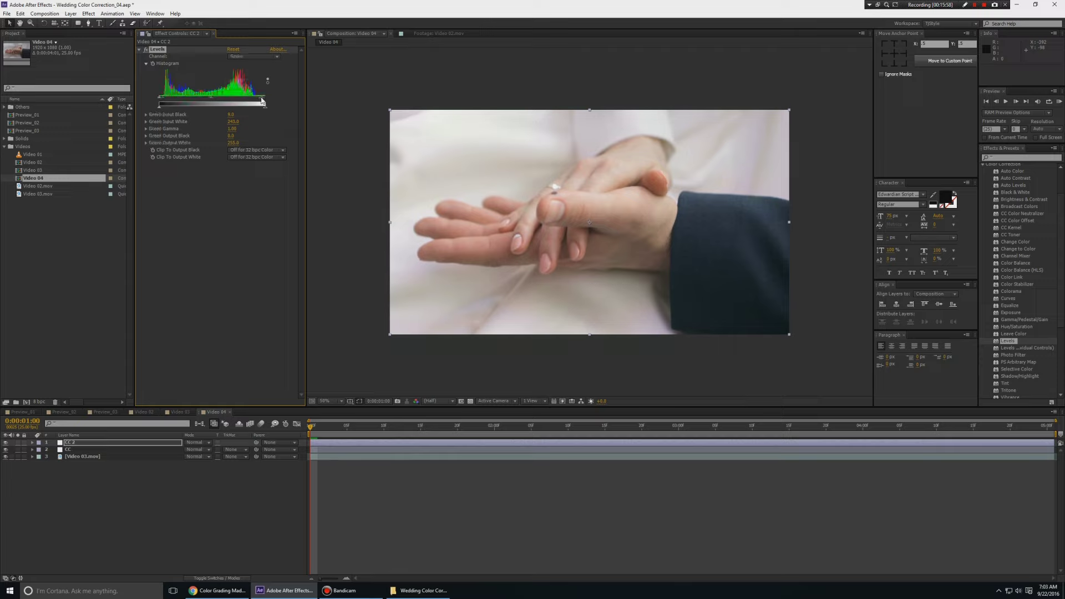
left_click_drag(263, 100, 266, 100)
left_click(244, 56)
left_click(240, 88)
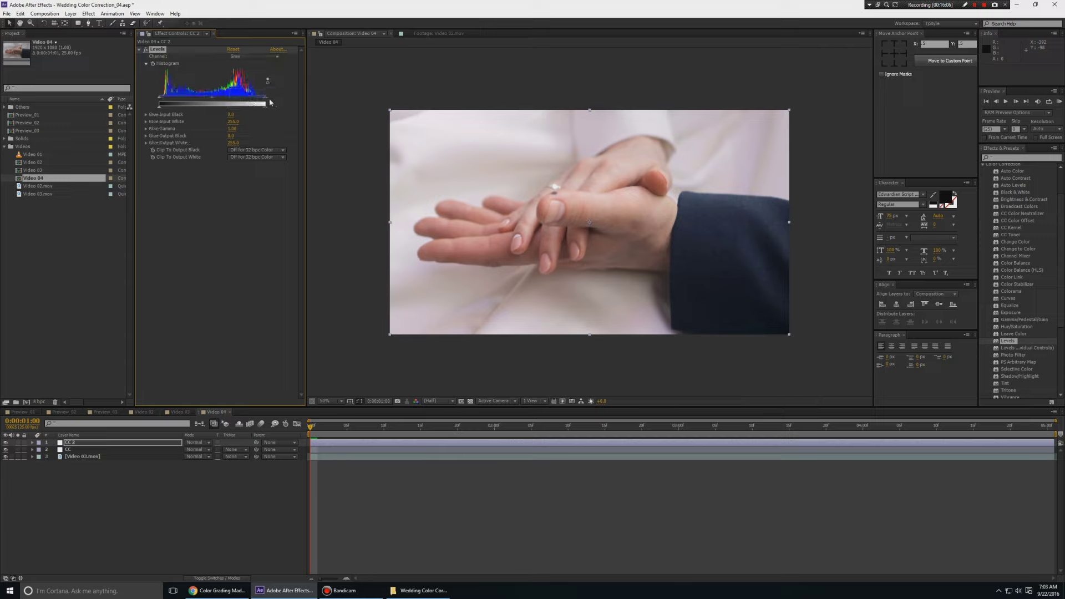
left_click_drag(266, 103, 262, 101)
Reset Blue Input White to 255, raise Blue and Green Input Black, lower Green Input White to 246
key("grave")
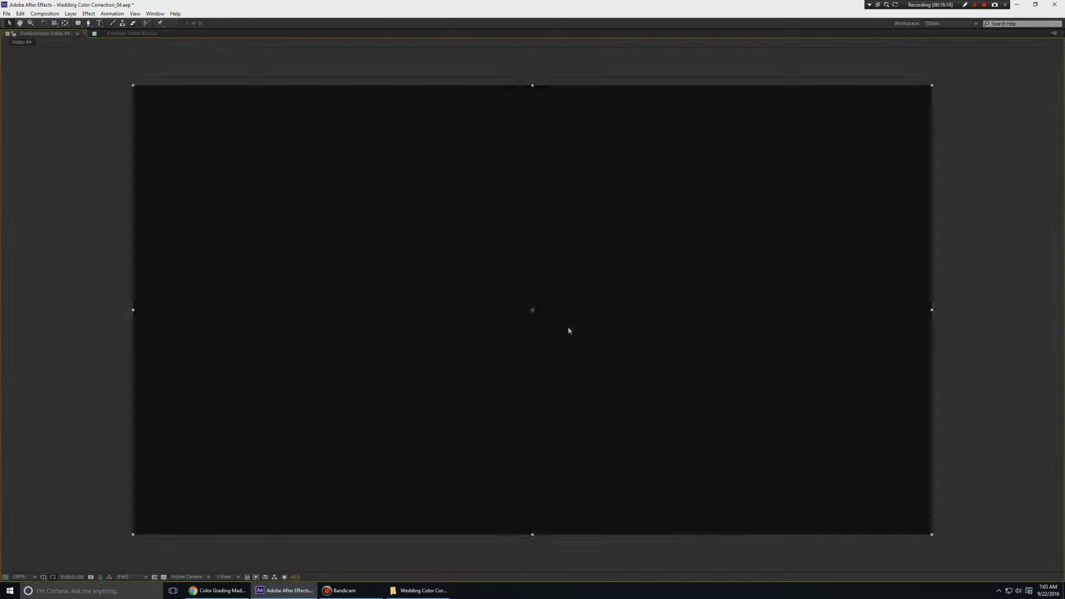
key("comma")
key("grave")
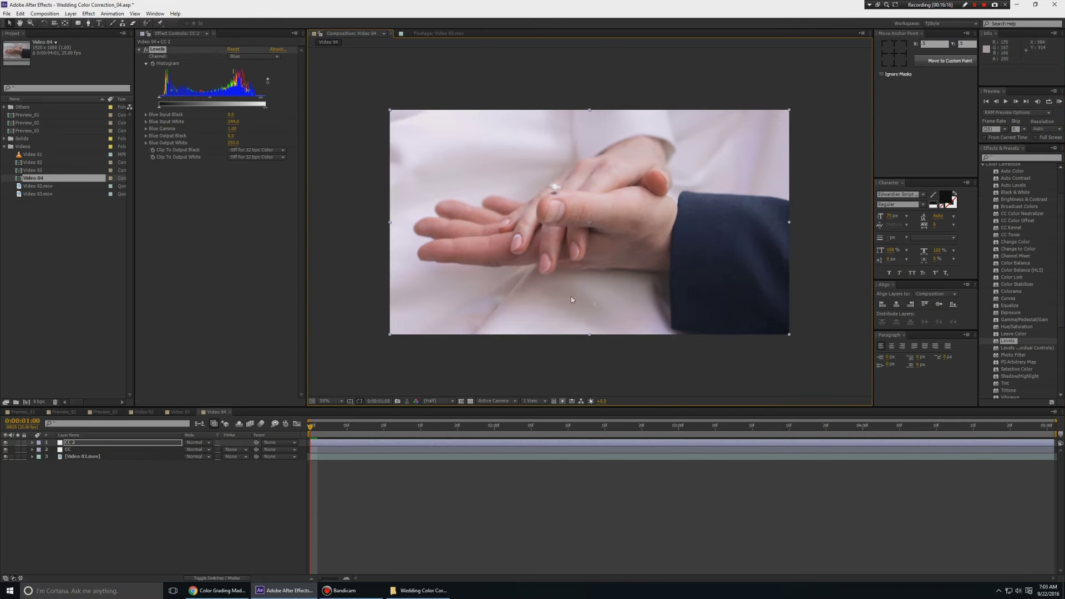
left_click_drag(261, 101, 266, 101)
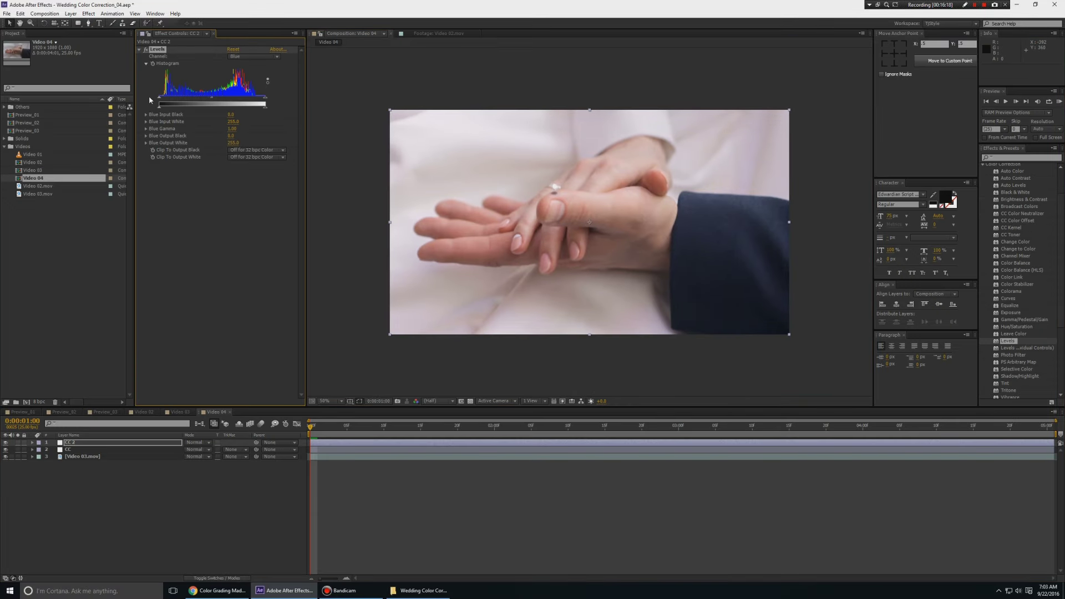
left_click_drag(163, 100, 164, 99)
left_click(255, 56)
left_click(244, 83)
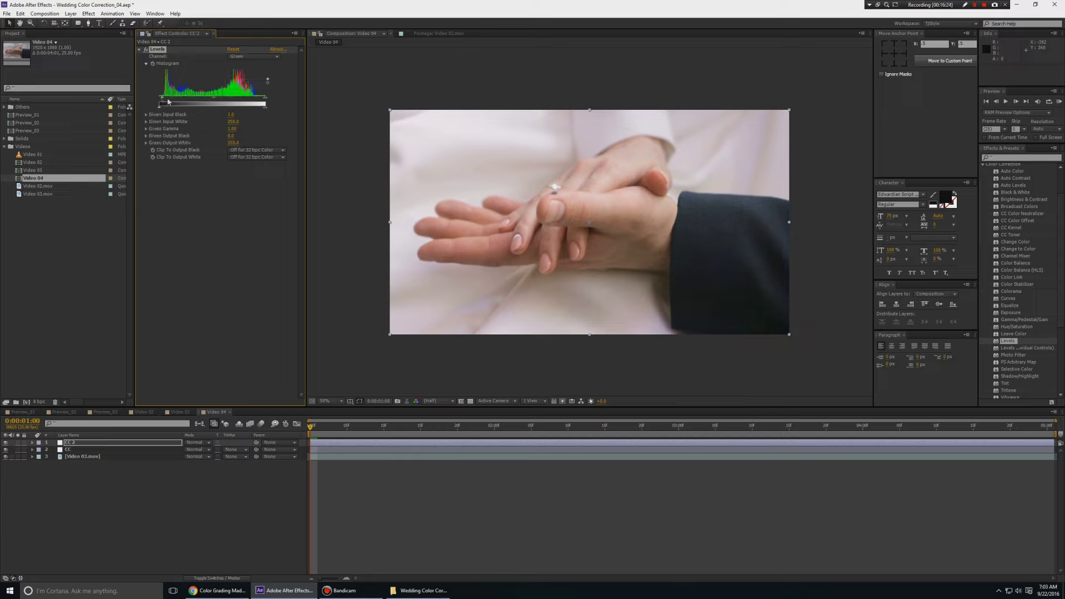
left_click_drag(168, 102, 158, 99)
left_click_drag(266, 104, 266, 102)
Set Red Input White to 243, raise Red Input Black, and set Blue Input Black to 16
left_click(251, 58)
left_click(244, 71)
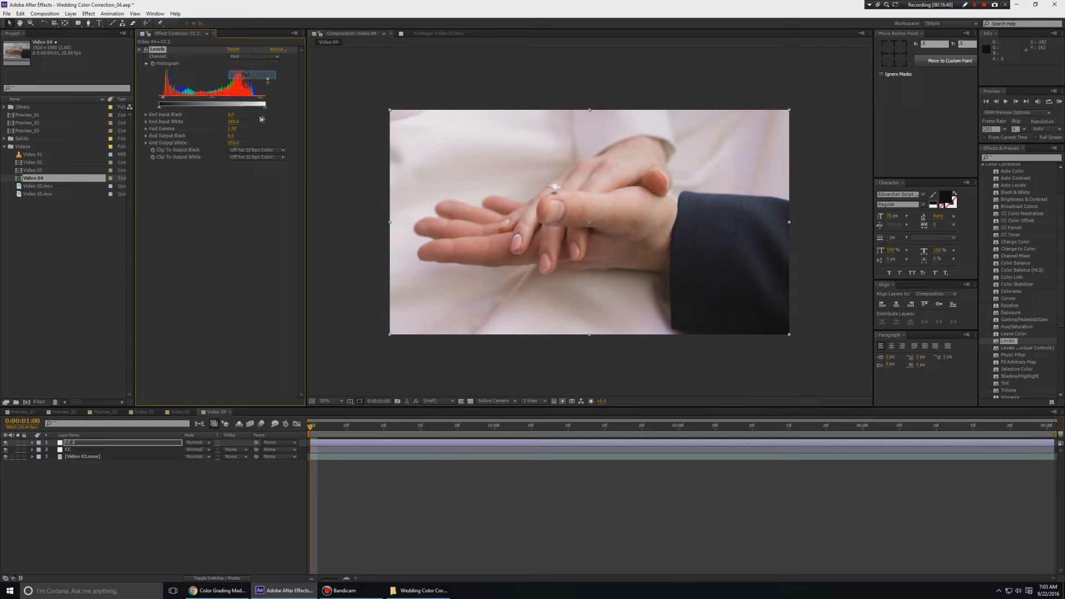
left_click_drag(266, 100, 259, 101)
left_click_drag(258, 101, 262, 102)
left_click_drag(163, 103, 168, 100)
left_click(250, 57)
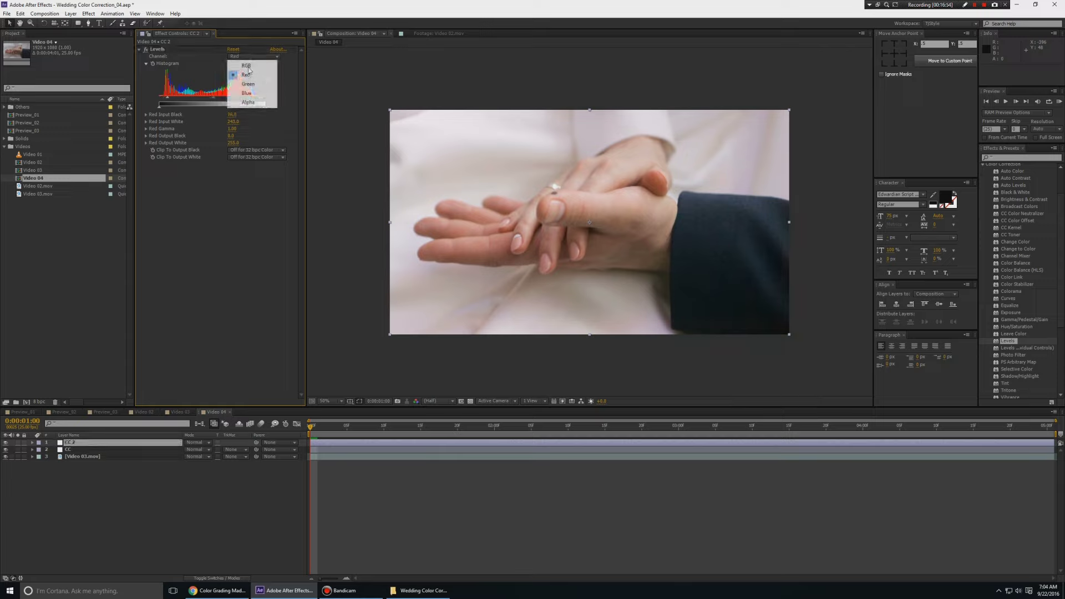
left_click(247, 93)
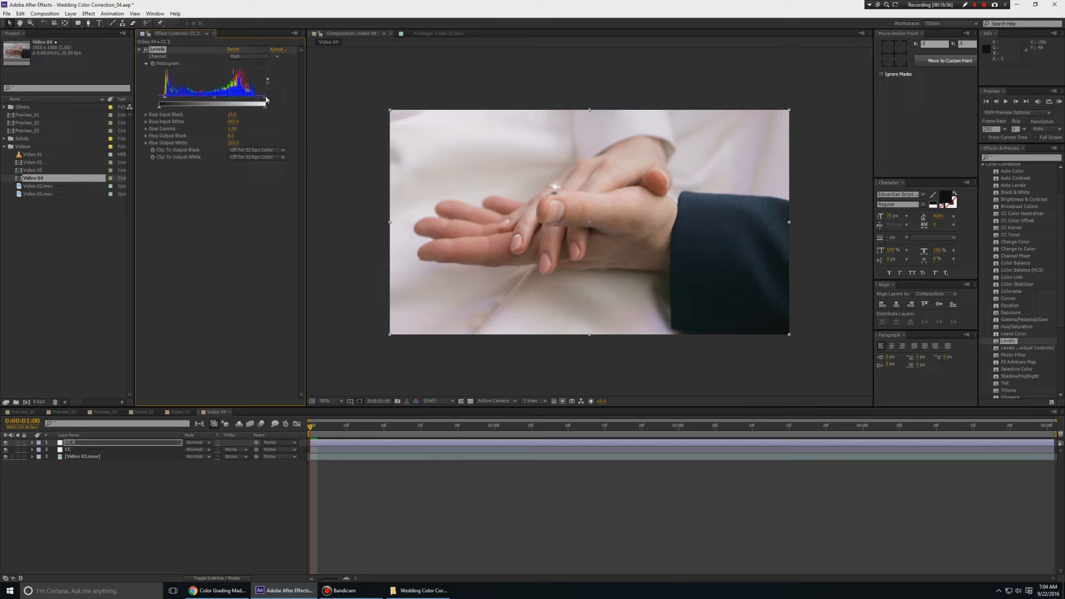
left_click_drag(267, 100, 297, 99)
left_click_drag(166, 100, 167, 100)
Toggle the Video 03.mov Solo switch to compare raw versus graded, then open Video 03
left_click(592, 530)
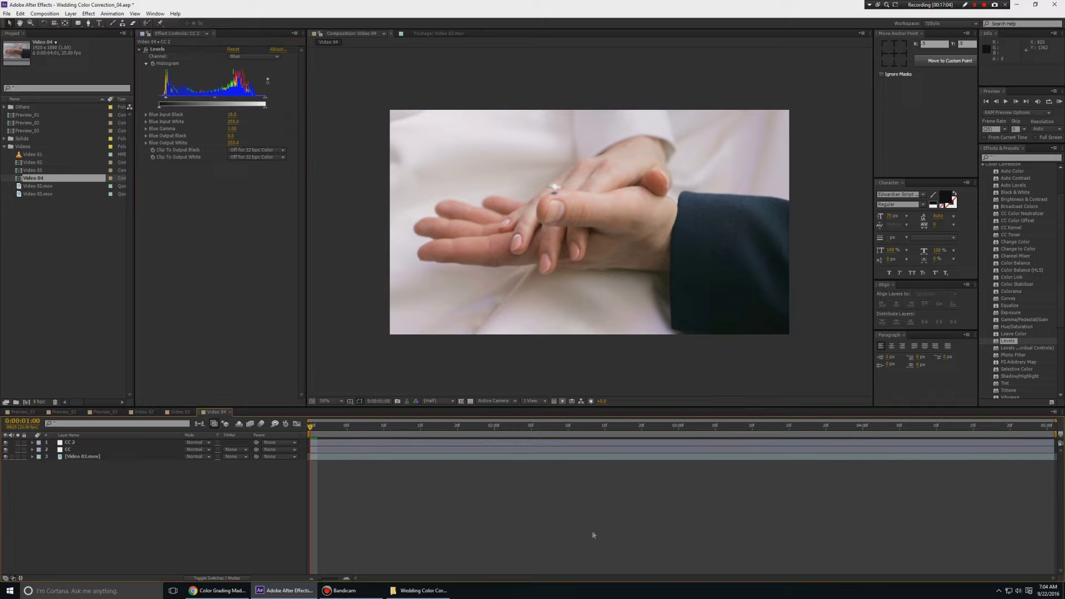
key("End")
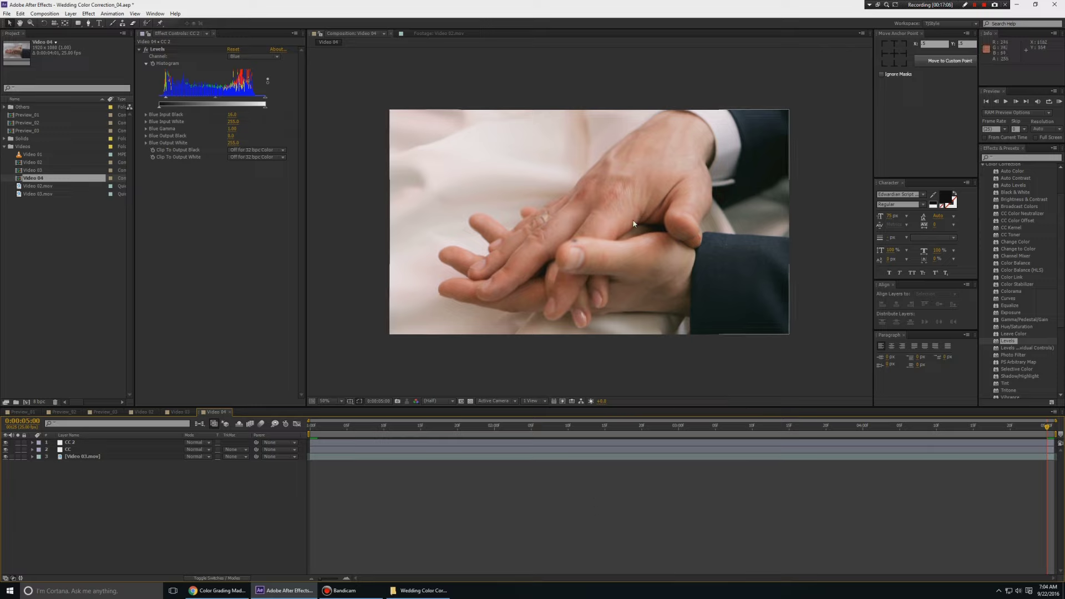
left_click(17, 458)
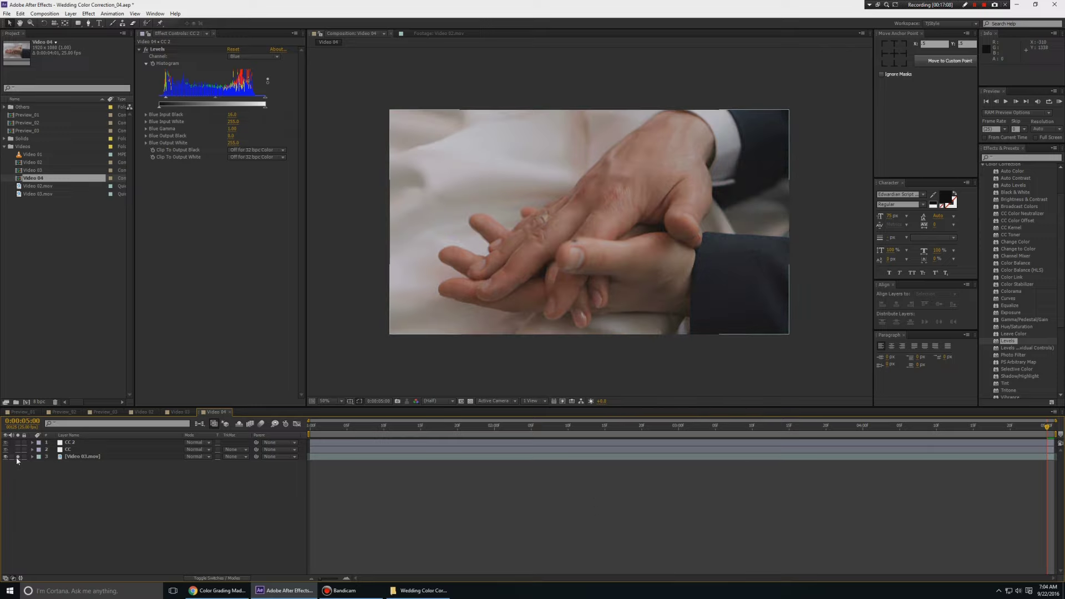
left_click(17, 457)
left_click(17, 457)
left_click(17, 457)
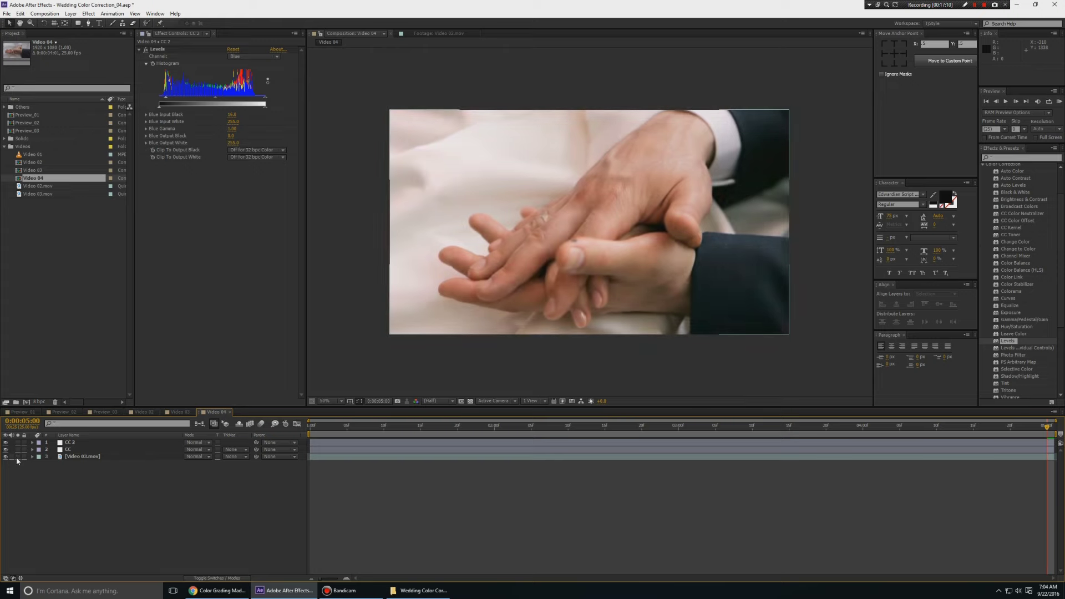
left_click(17, 458)
left_click(18, 457)
key("Home")
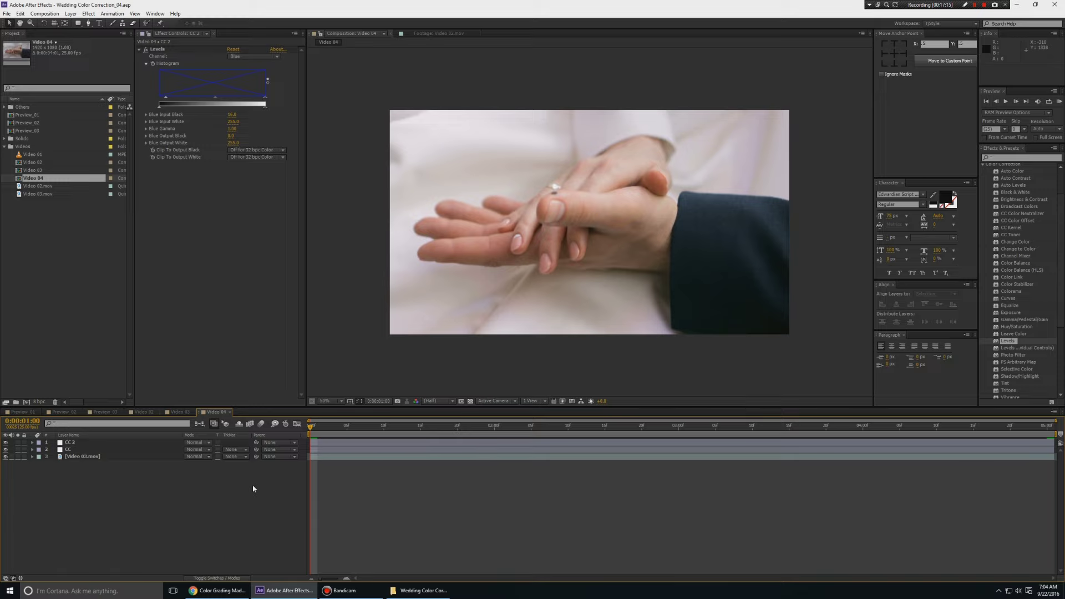
left_click(178, 411)
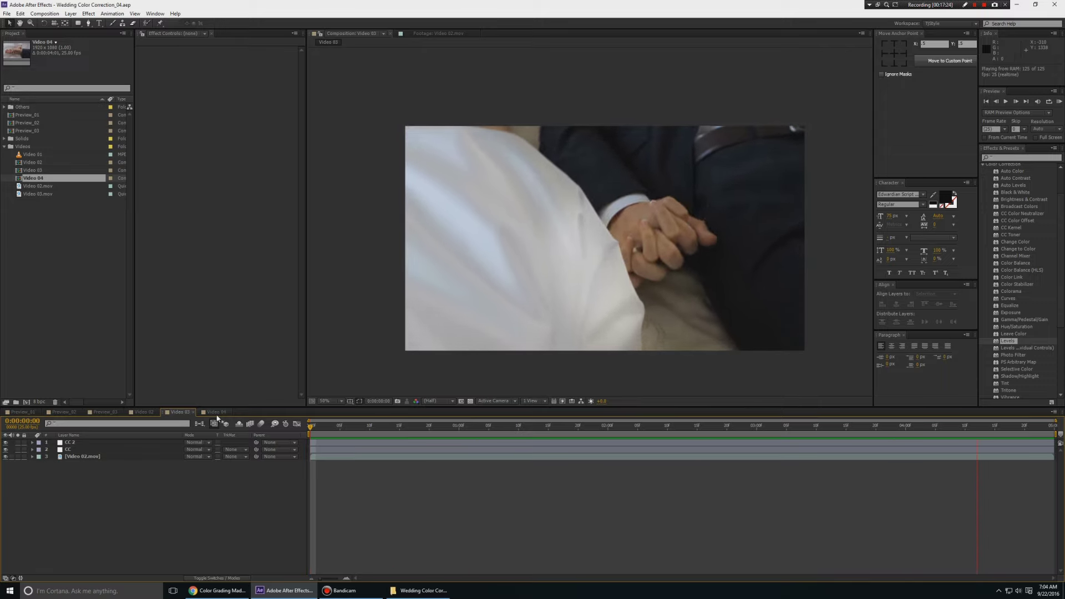
left_click(479, 526)
key("Home")
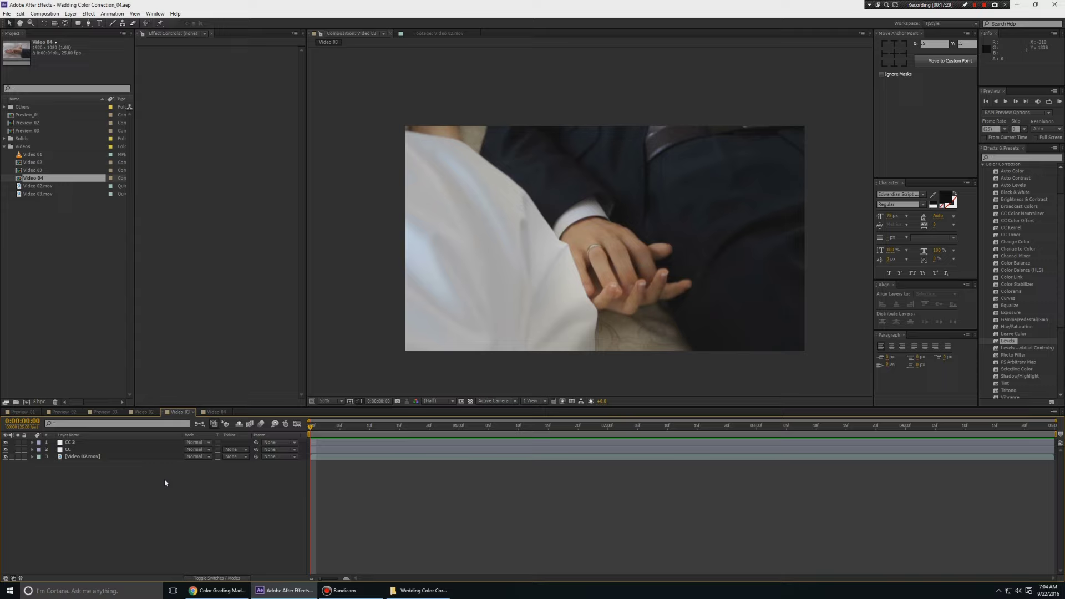
left_click(83, 457)
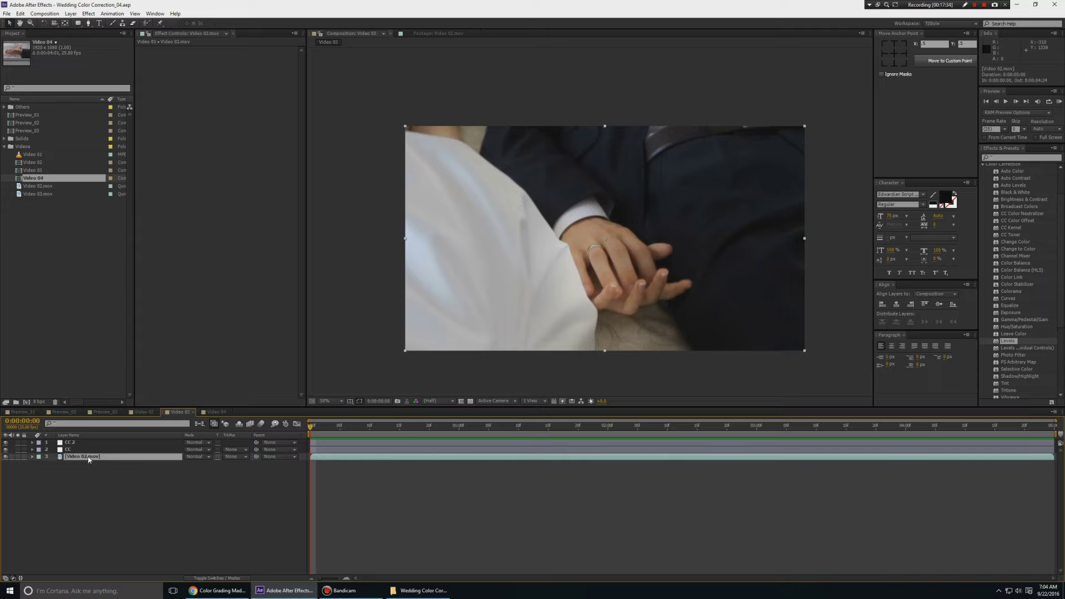
left_click(418, 488)
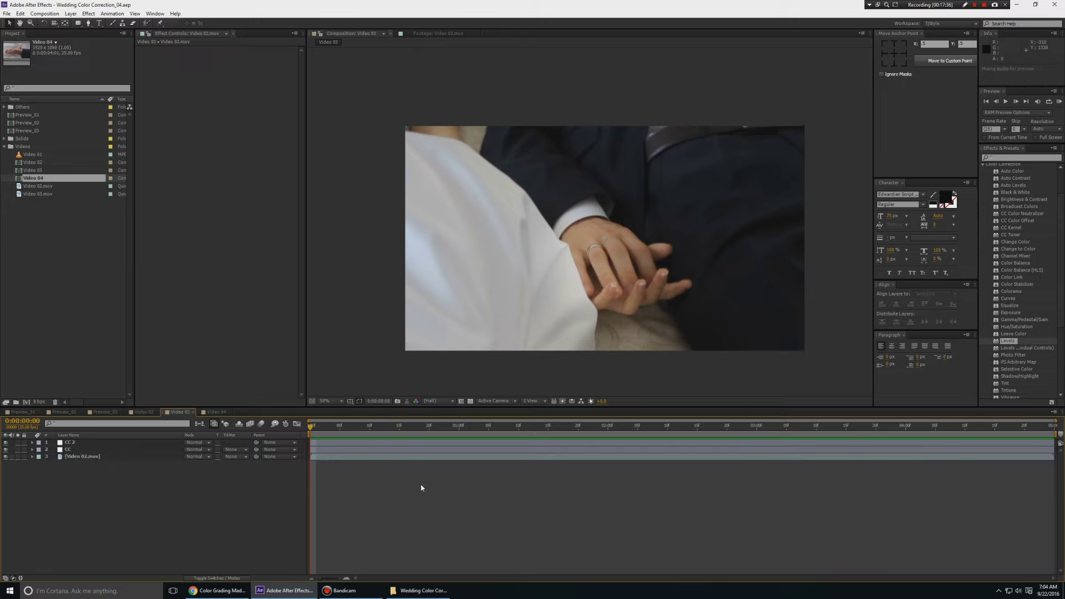
key("space")
key("Home")
left_click_drag(526, 314, 521, 300)
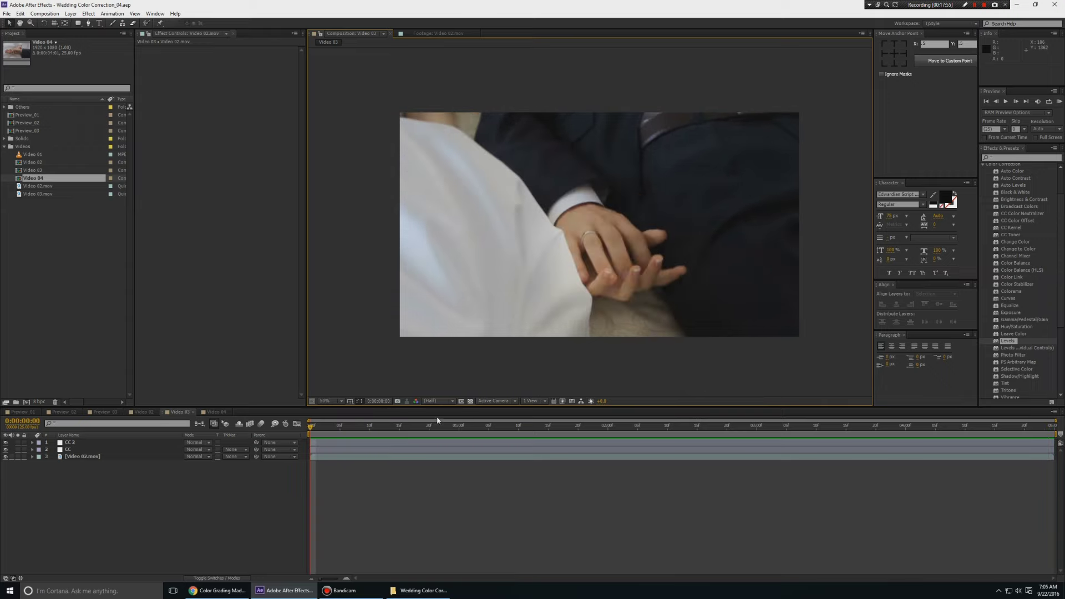
left_click(82, 457)
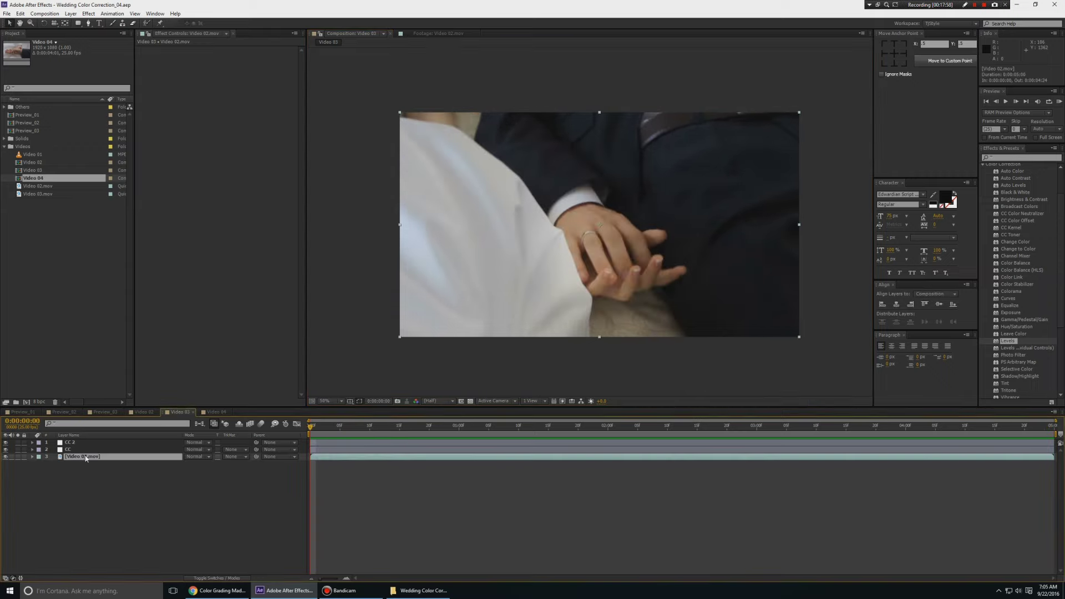
Duplicate Video 02.mov and set the copy to Add blending with lowered opacity
key("ctrl+d")
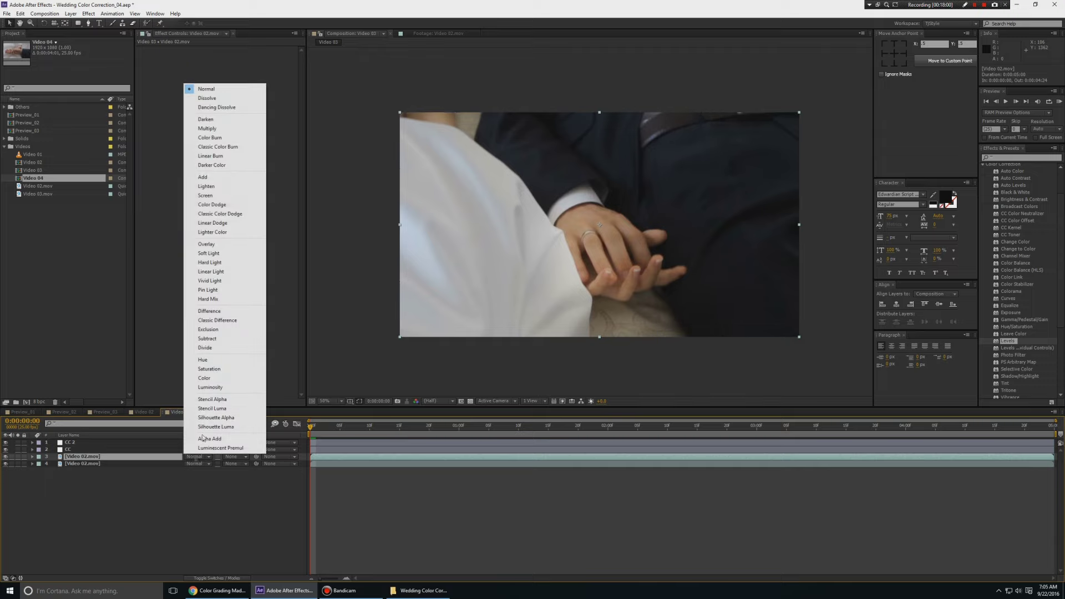
left_click(197, 457)
left_click(203, 177)
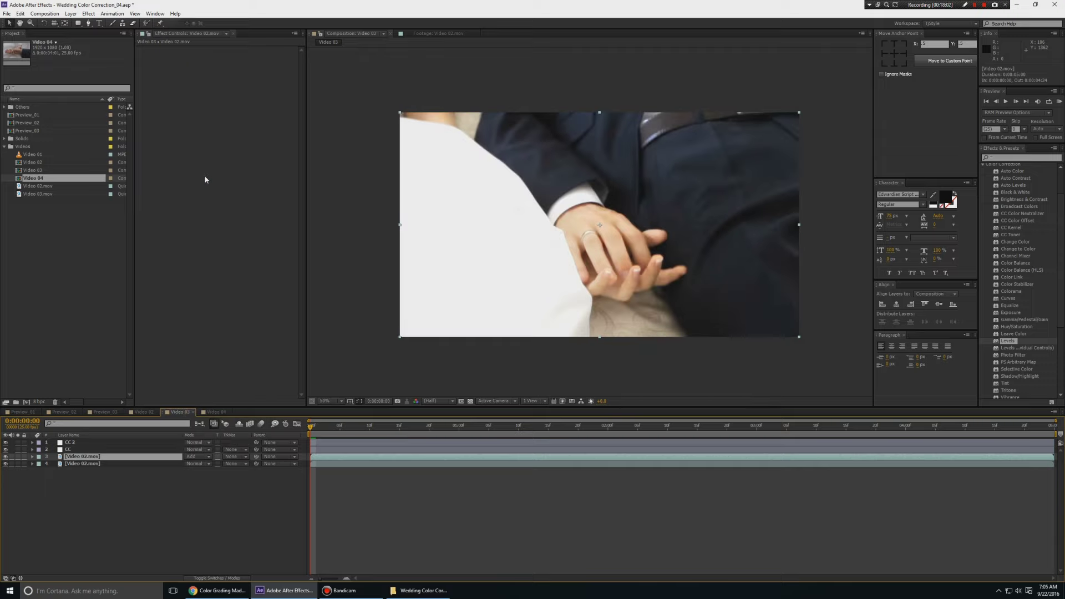
key("t")
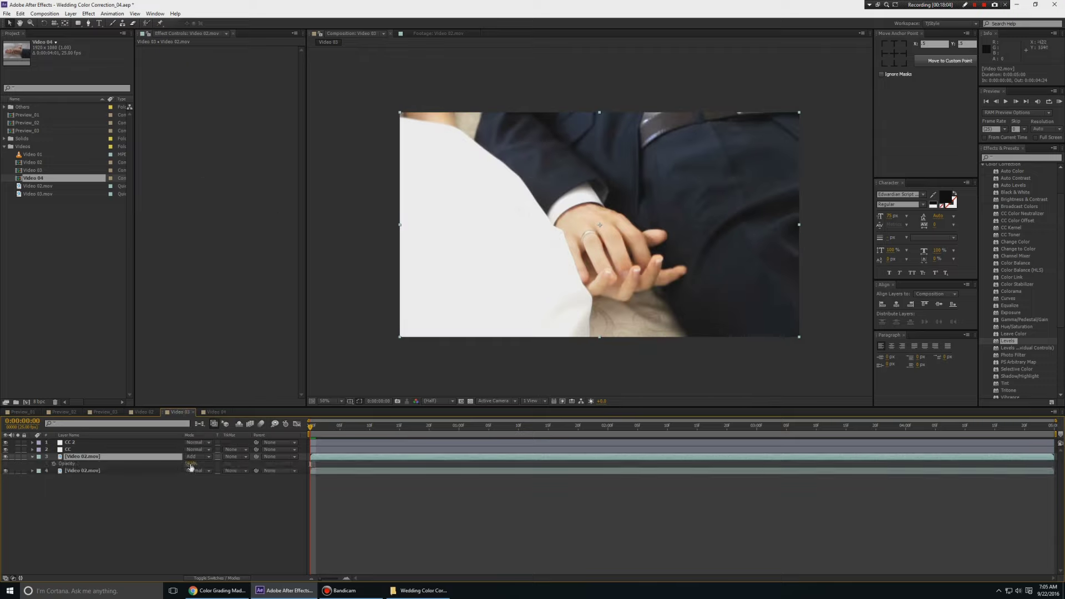
left_click(190, 464)
type("20")
key("Return")
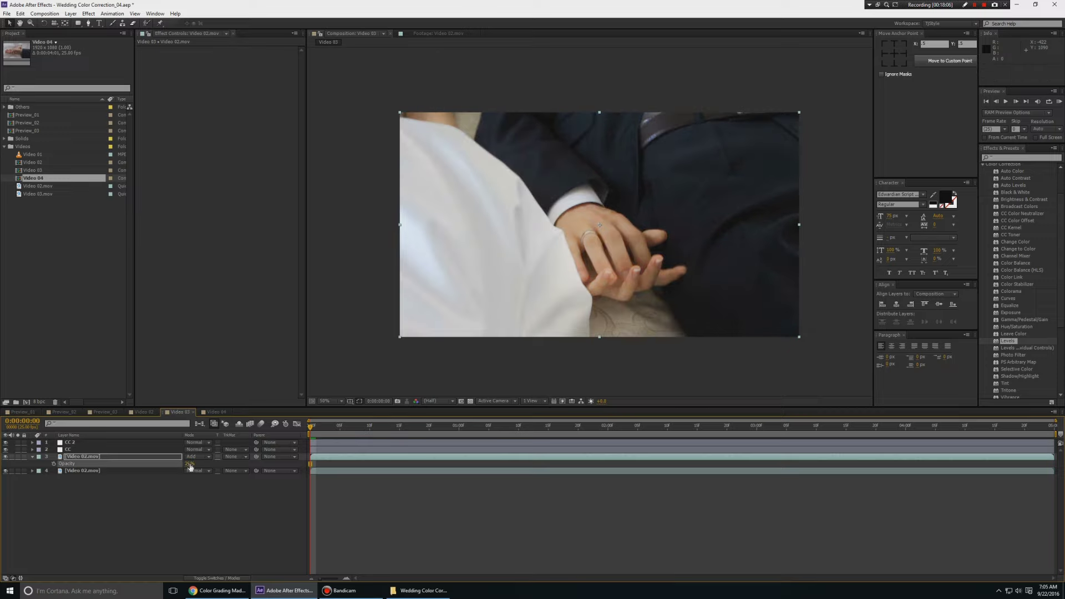
left_click_drag(189, 465, 197, 462)
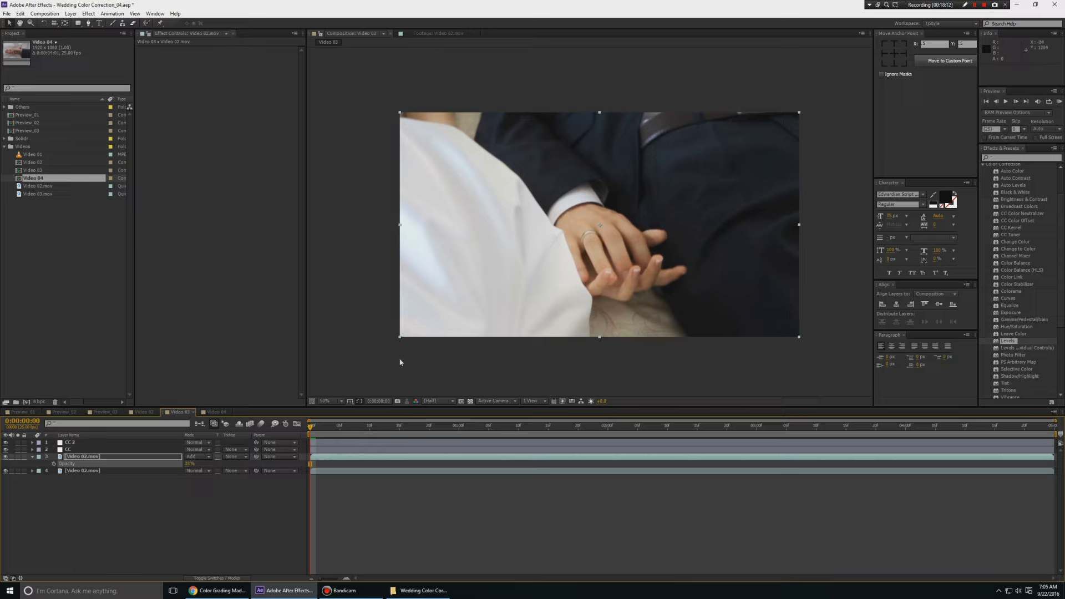
Draw a Pen mask on the copy around the hands, extending past the frame
left_click(89, 23)
left_click(418, 94)
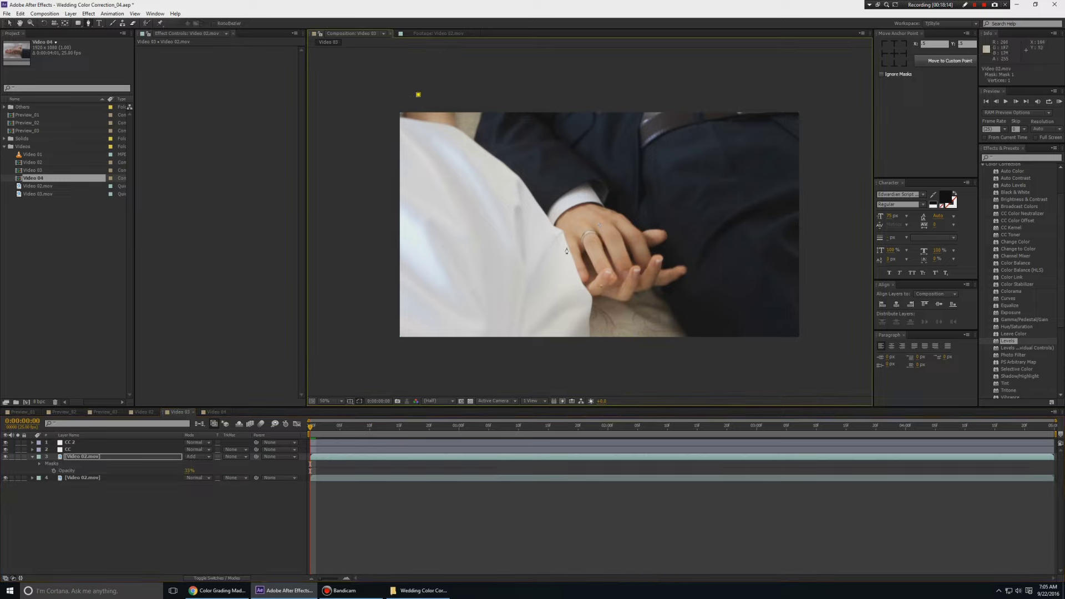
left_click_drag(636, 331, 688, 451)
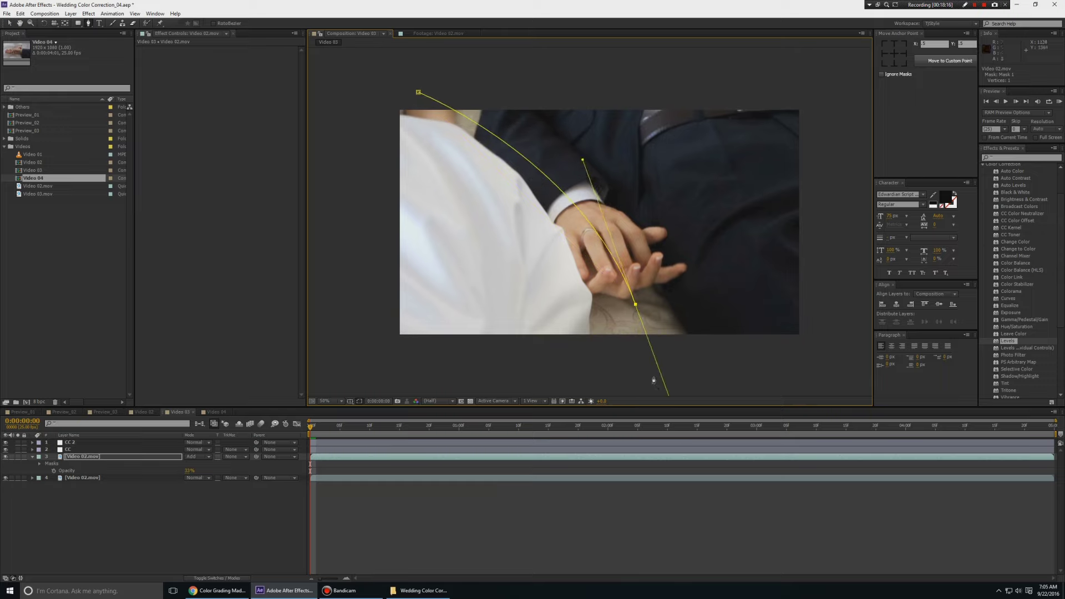
key("comma")
left_click(602, 328)
left_click(448, 307)
left_click(460, 181)
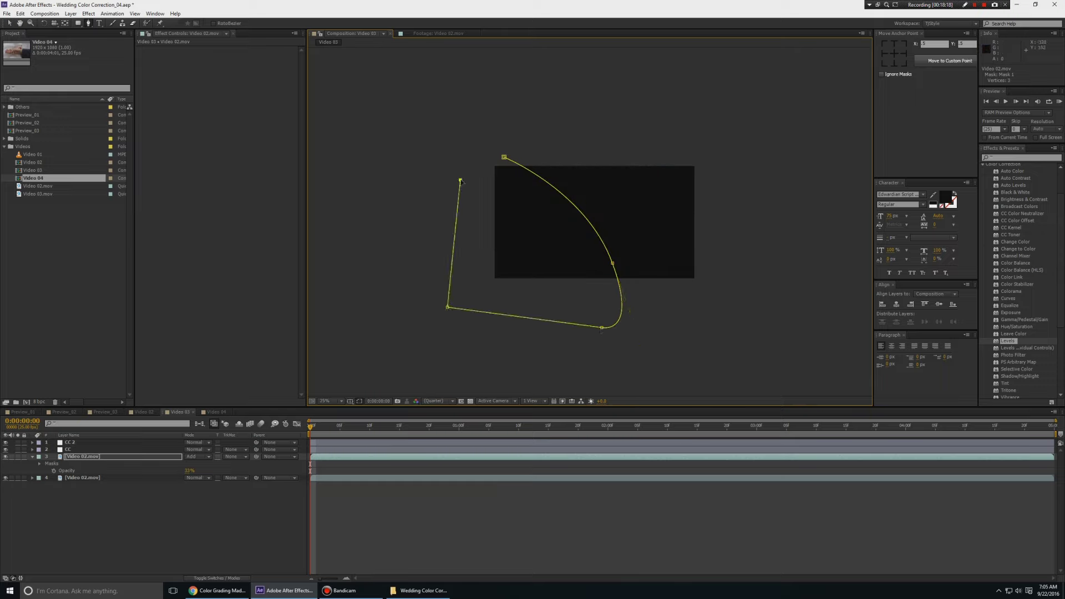
left_click(505, 158)
key("period")
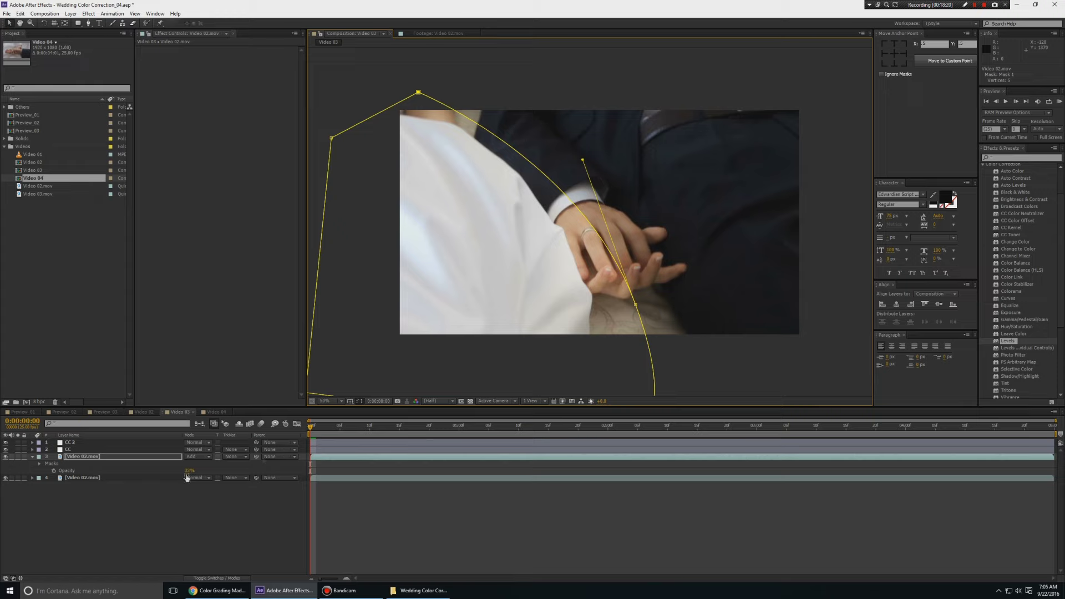
Set the copy's Mask Feather to 189 pixels
left_click(188, 471)
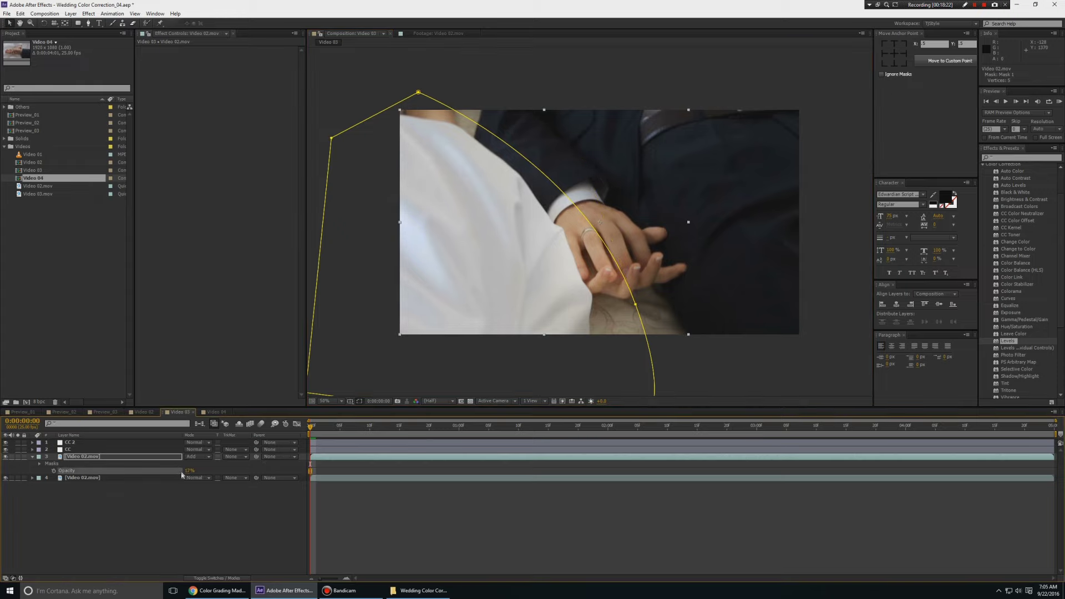
left_click(281, 526)
left_click(151, 457)
key("f")
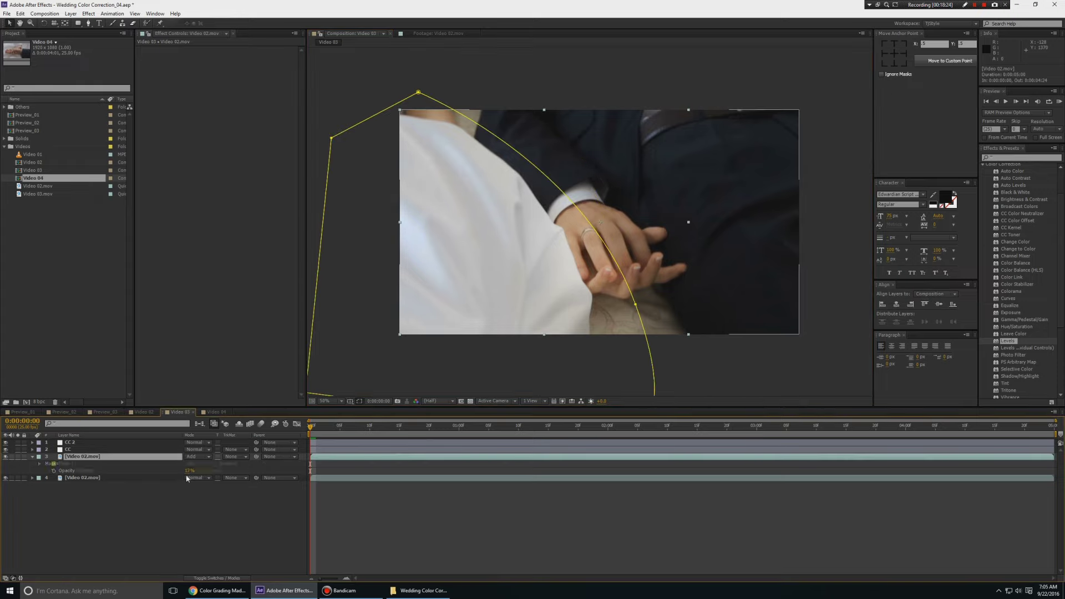
left_click(183, 471)
left_click_drag(198, 471, 233, 470)
left_click(231, 504)
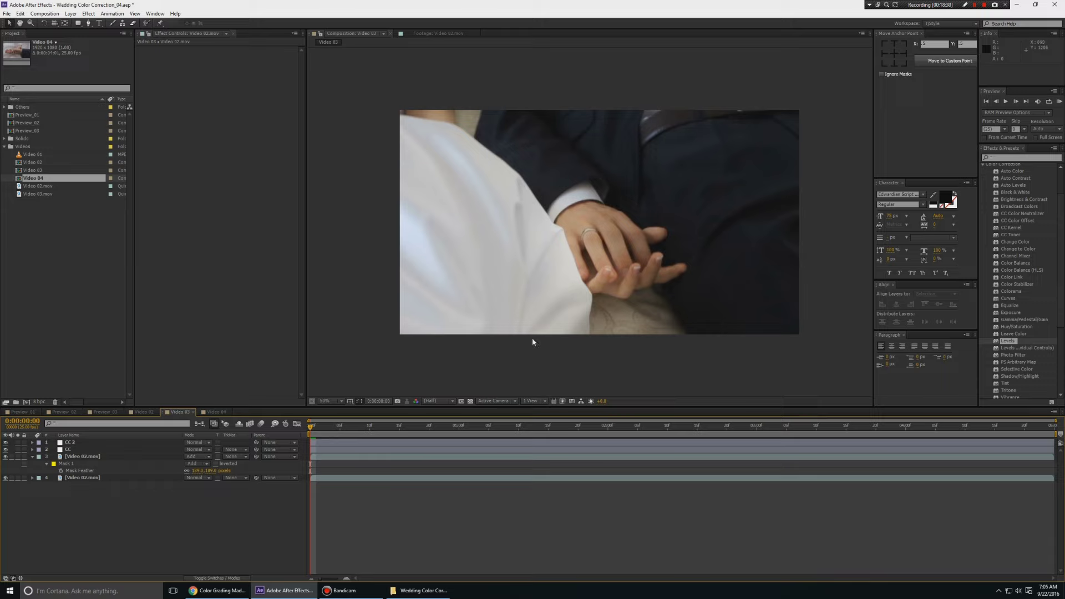
left_click(32, 456)
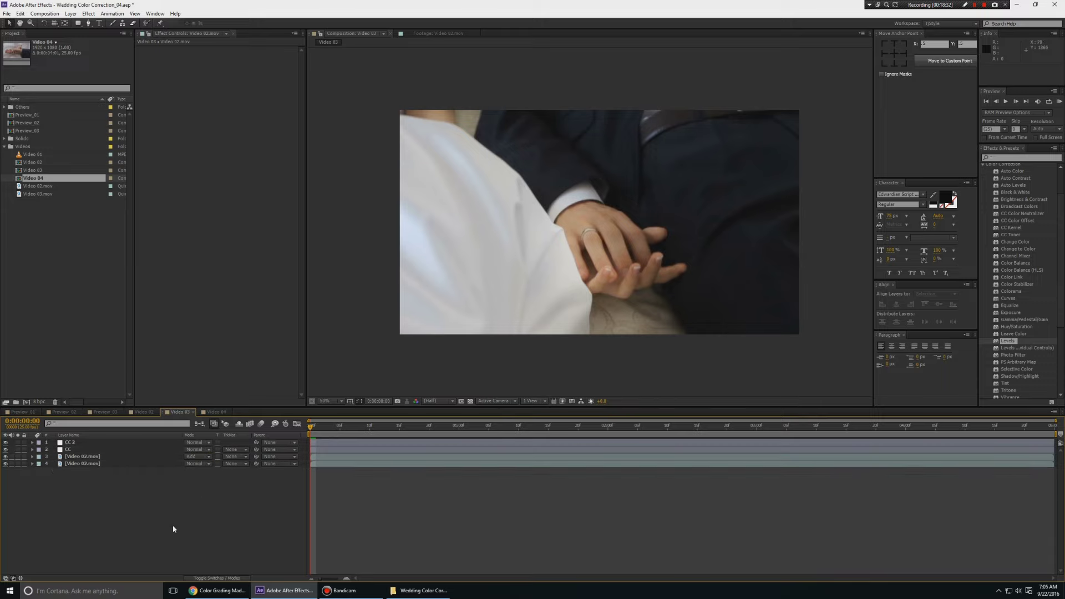
Toggle layer 3's visibility off and on twice to compare the grade in Video 03
left_click(6, 456)
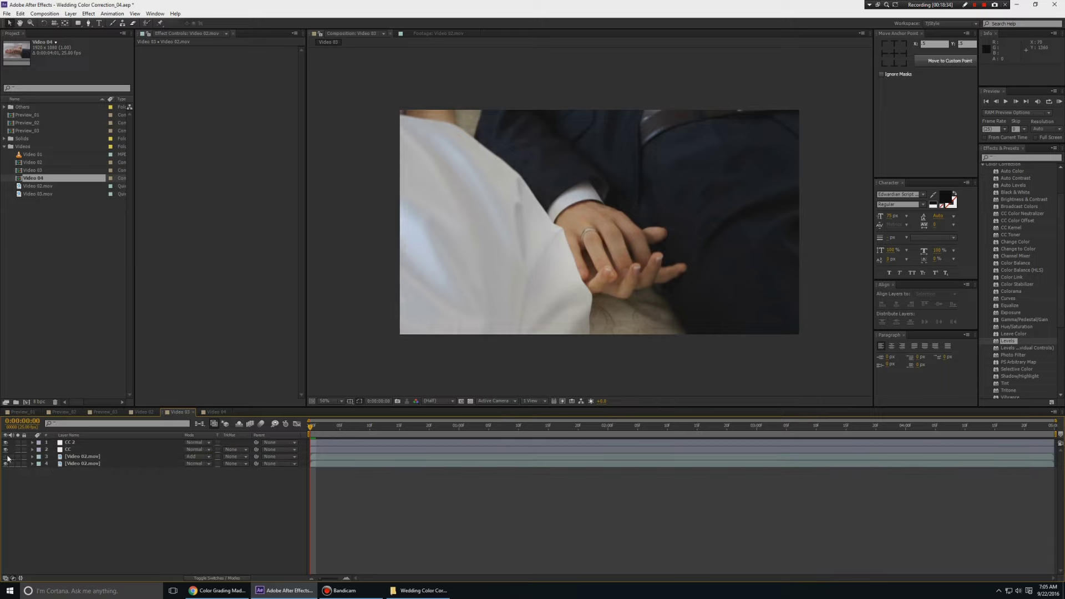
left_click(6, 456)
left_click(6, 456)
left_click(6, 456)
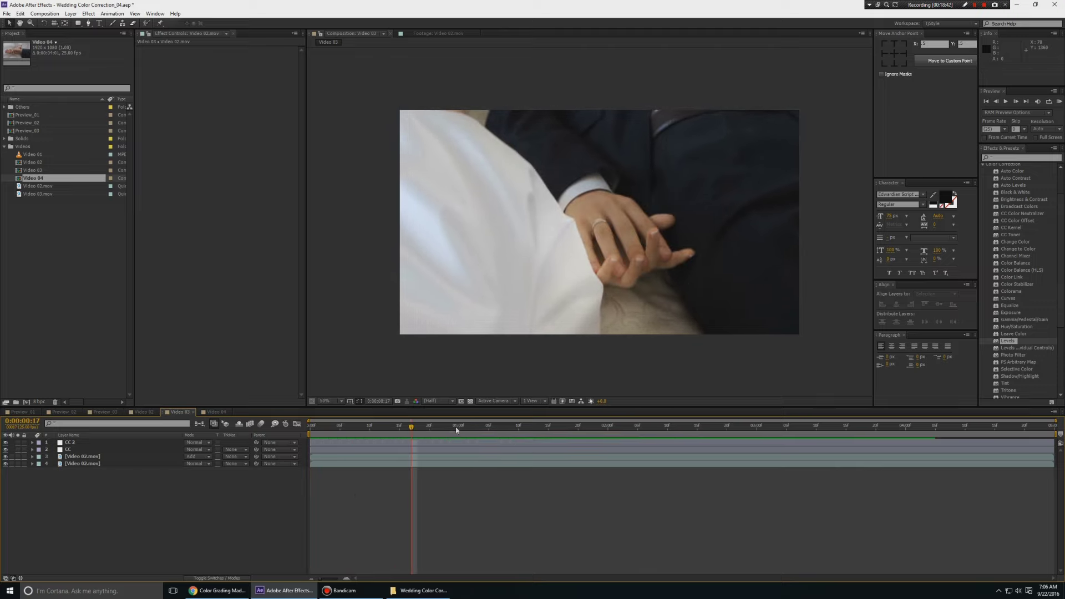
On CC 2's mask, pull the top edge up and right and draw the left and bottom vertices inward, then preview
left_click(71, 450)
left_click(72, 442)
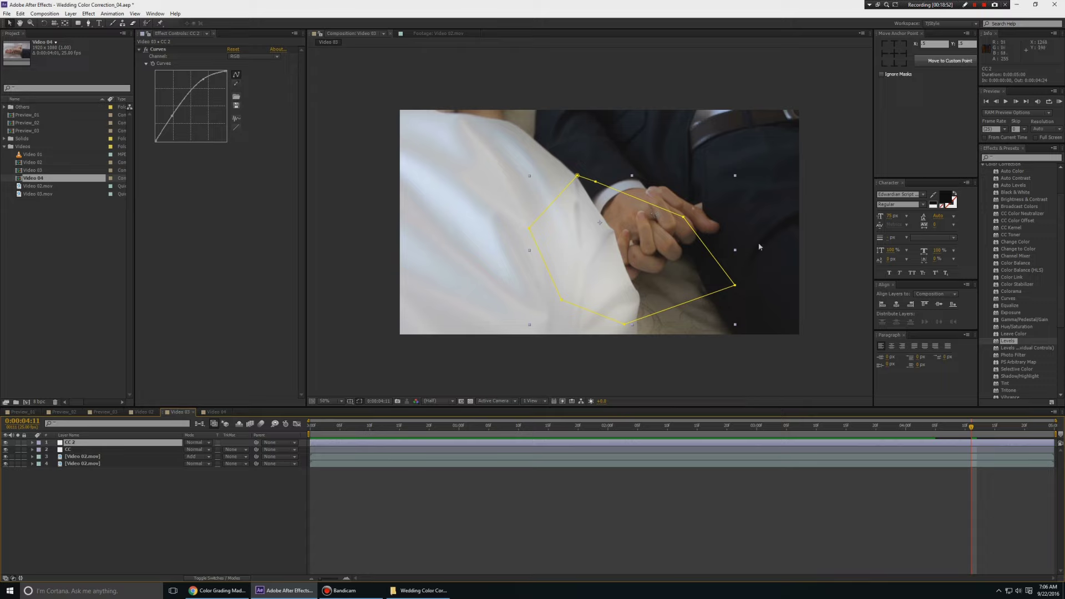
left_click(639, 200)
left_click_drag(642, 198, 666, 169)
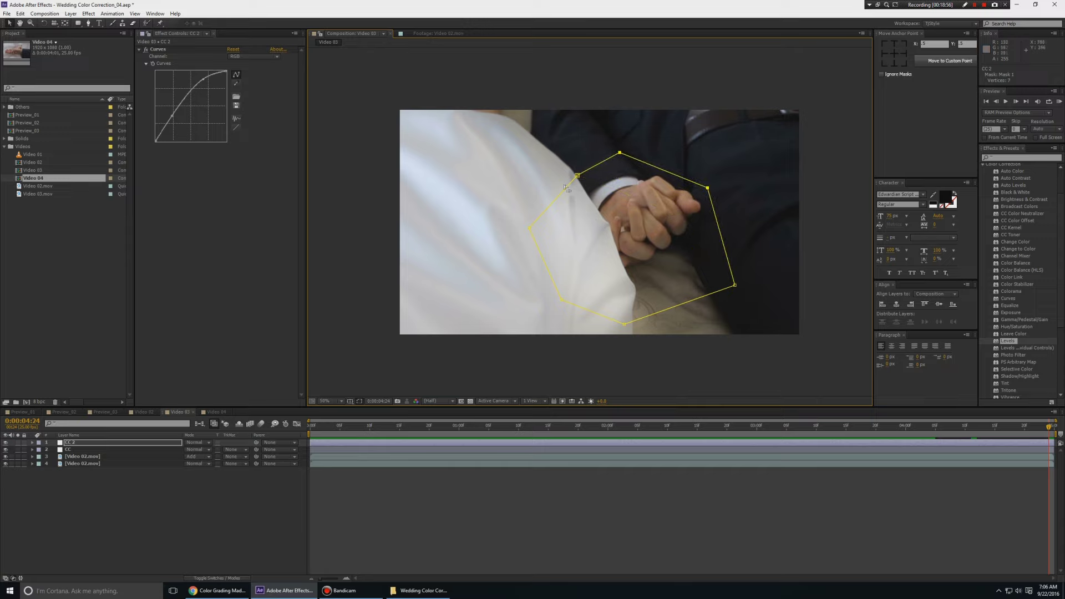
left_click_drag(576, 175, 592, 173)
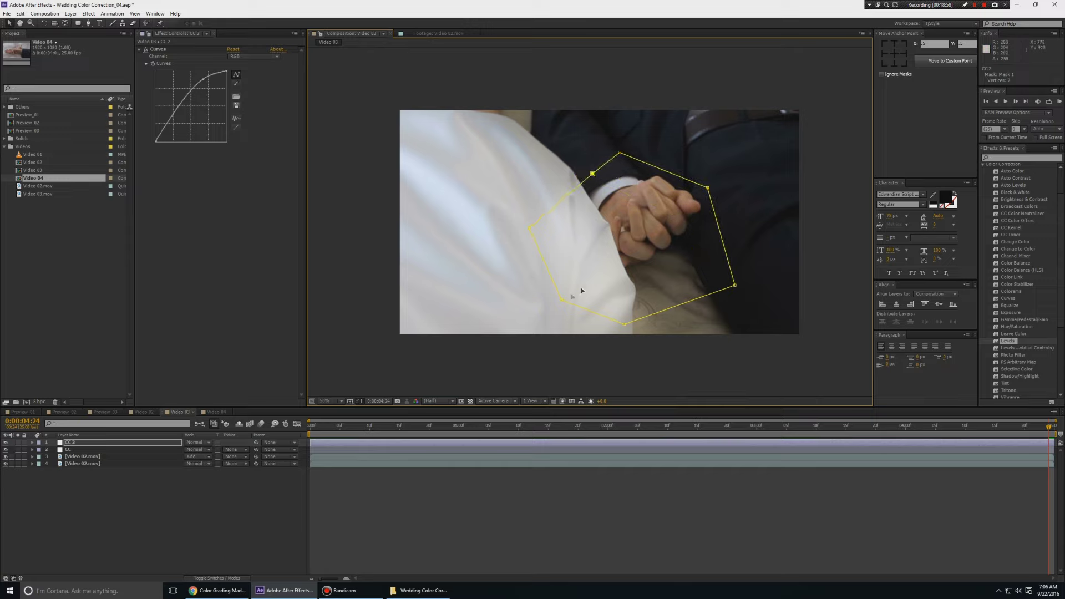
left_click_drag(562, 299, 605, 273)
left_click_drag(530, 227, 586, 220)
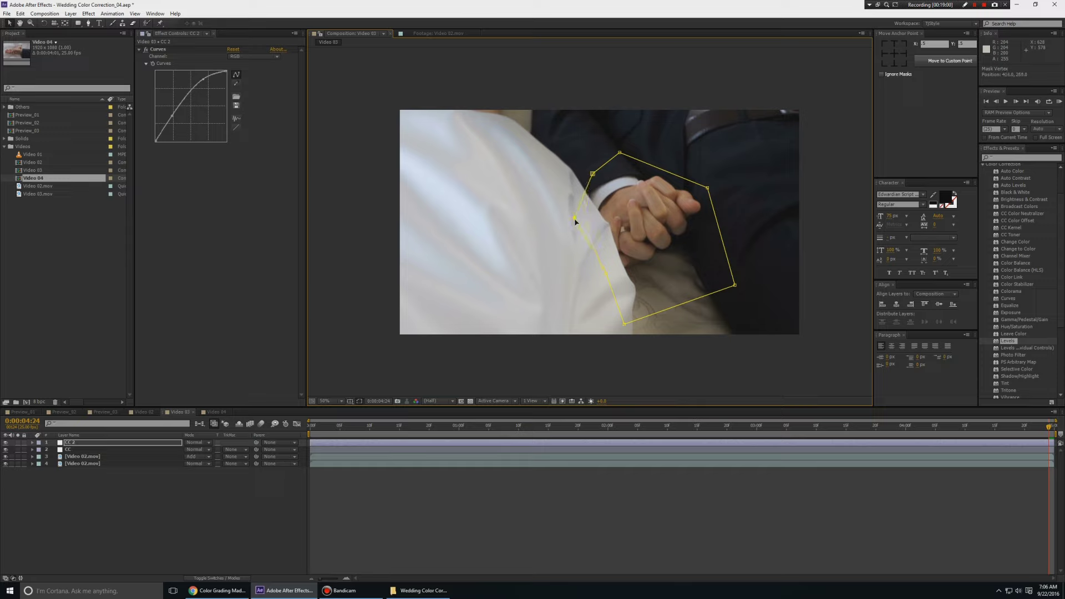
left_click_drag(624, 326, 628, 302)
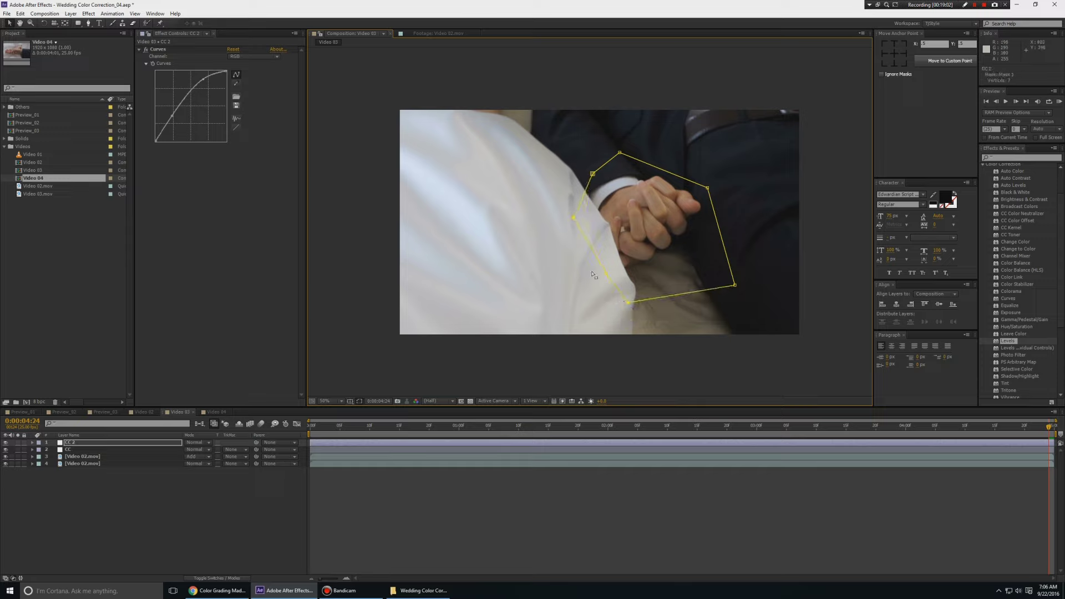
left_click_drag(574, 218, 563, 218)
key("space")
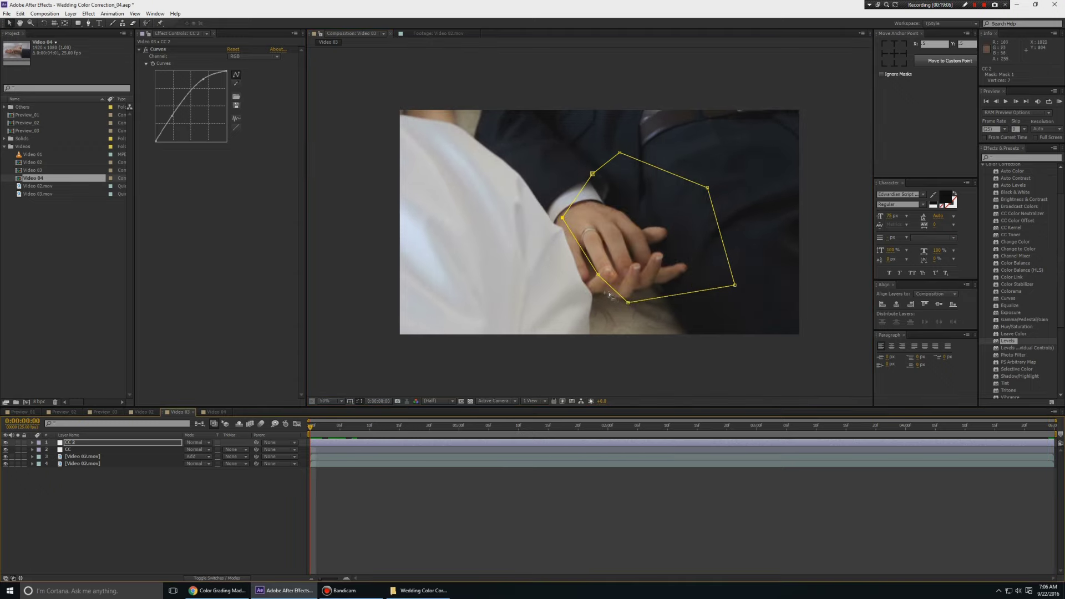
Shift the whole CC 2 mask left and down, then push its right, top and bottom-right vertices outward
double_click(598, 279)
left_click_drag(670, 256, 638, 266)
key("Return")
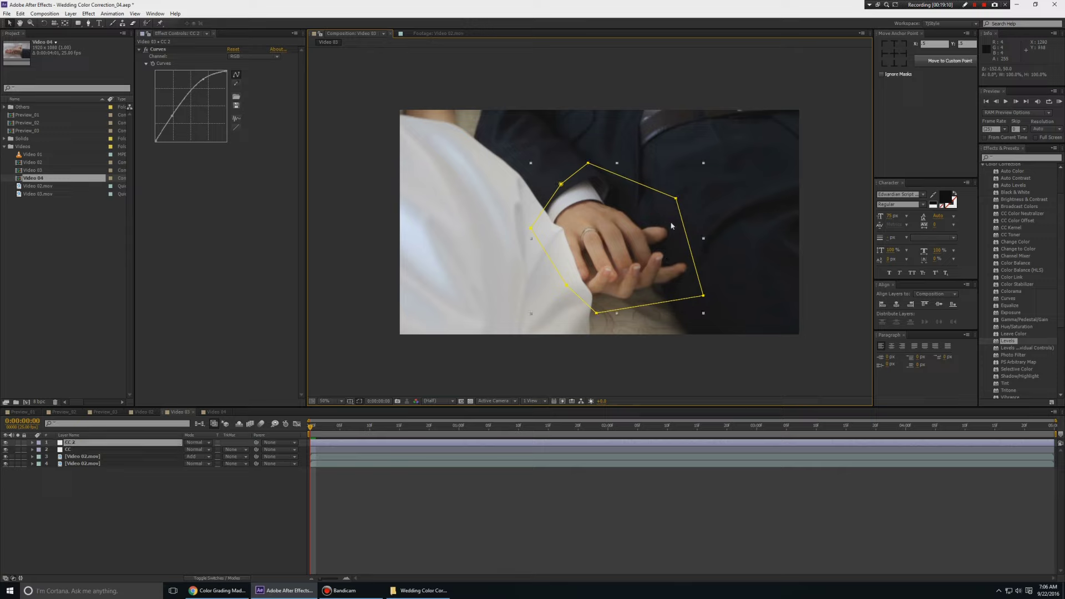
left_click_drag(677, 201, 681, 192)
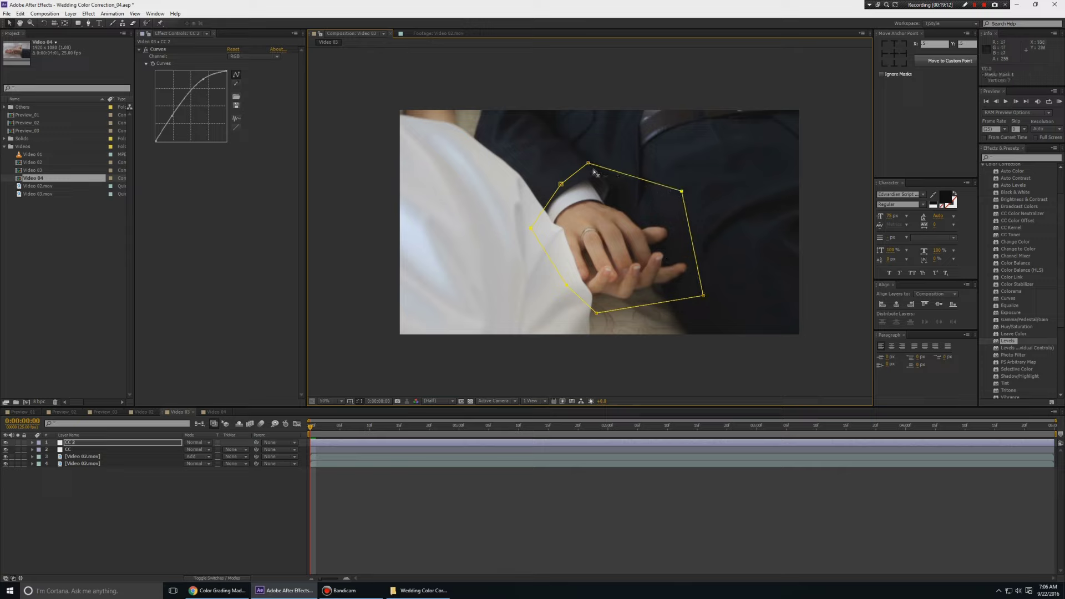
left_click_drag(588, 164, 592, 150)
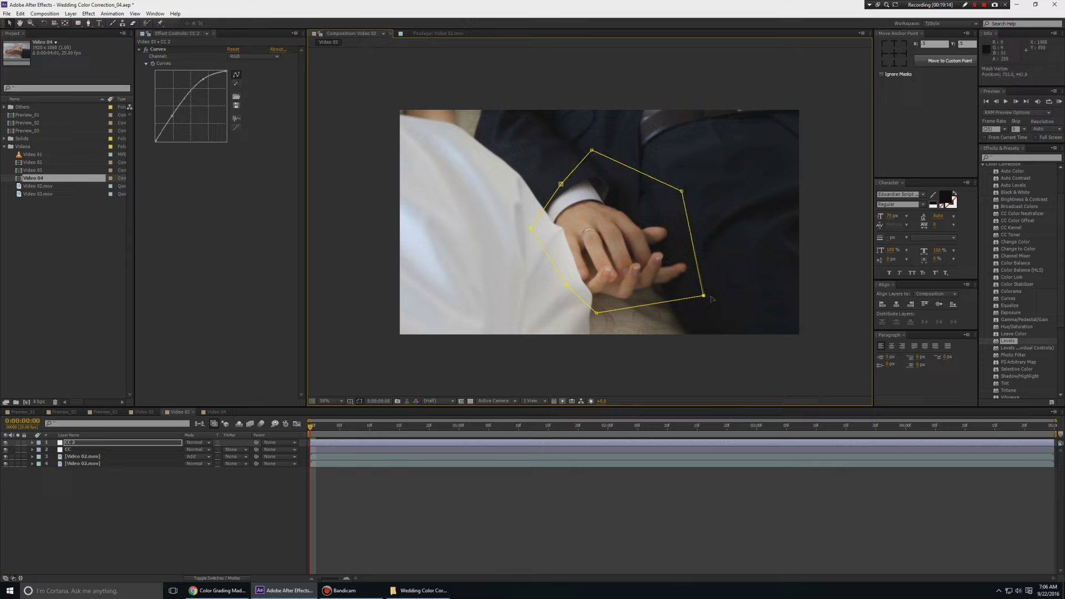
left_click_drag(704, 295, 720, 297)
Check mask coverage through to the last frame, then move the right vertex outward and the top vertex right
left_click(404, 522)
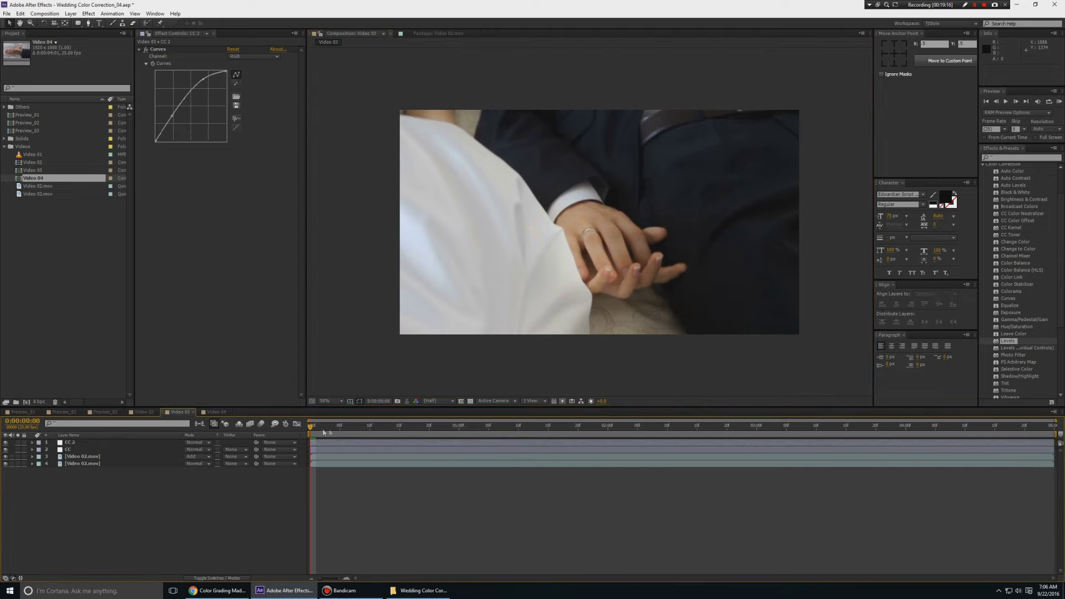
left_click_drag(323, 432, 1051, 444)
left_click(75, 445)
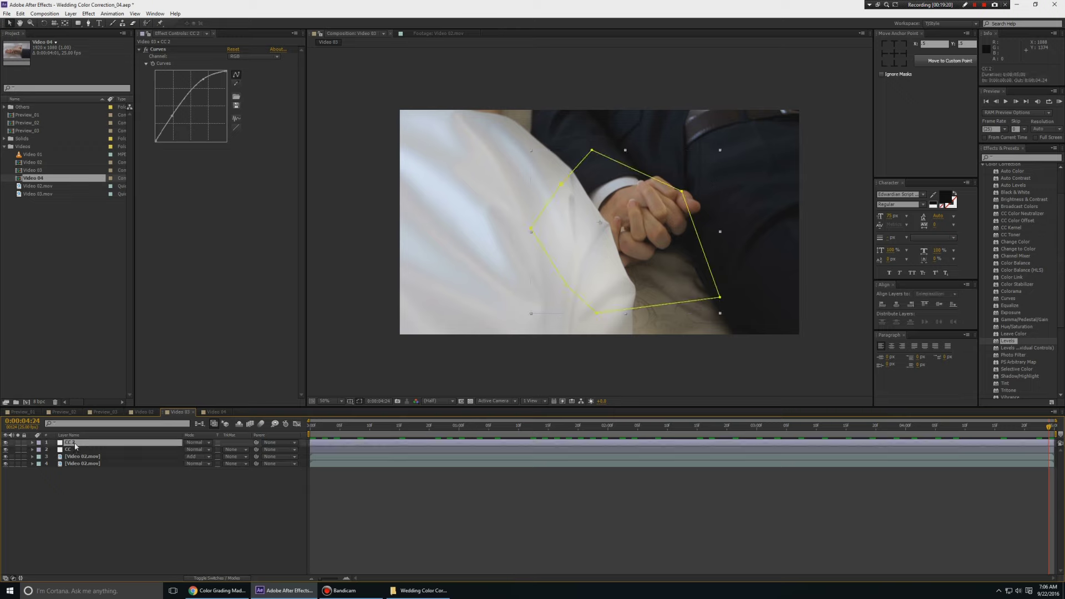
left_click(683, 191)
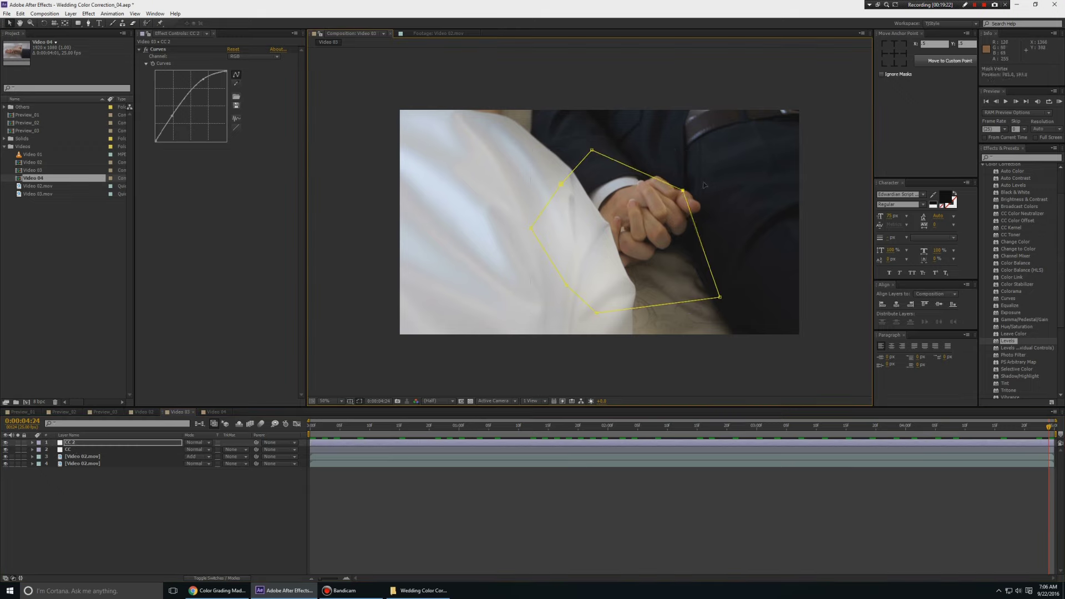
left_click_drag(704, 185, 705, 182)
left_click_drag(600, 152, 633, 149)
Preview Video 03 from the start and solo layer 4 on and off to compare with ungraded footage
left_click(648, 516)
key("Home")
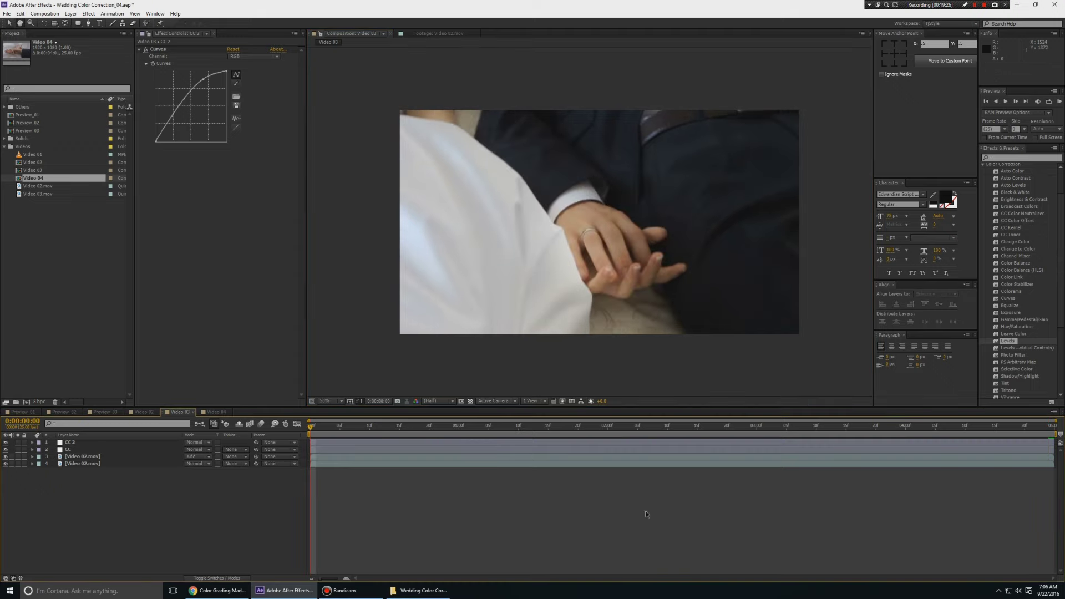
key("space")
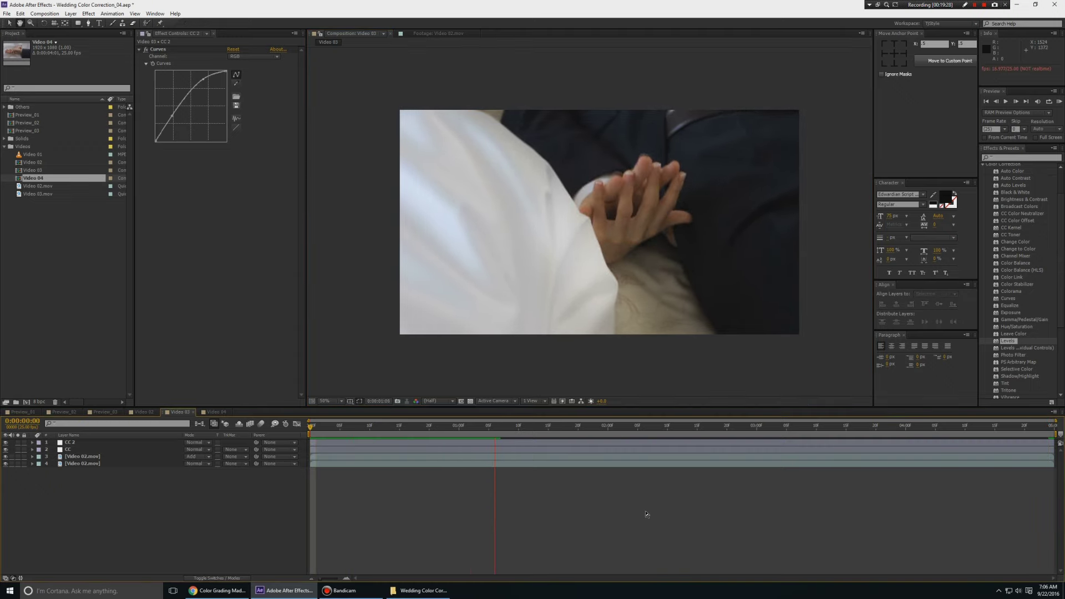
key("space")
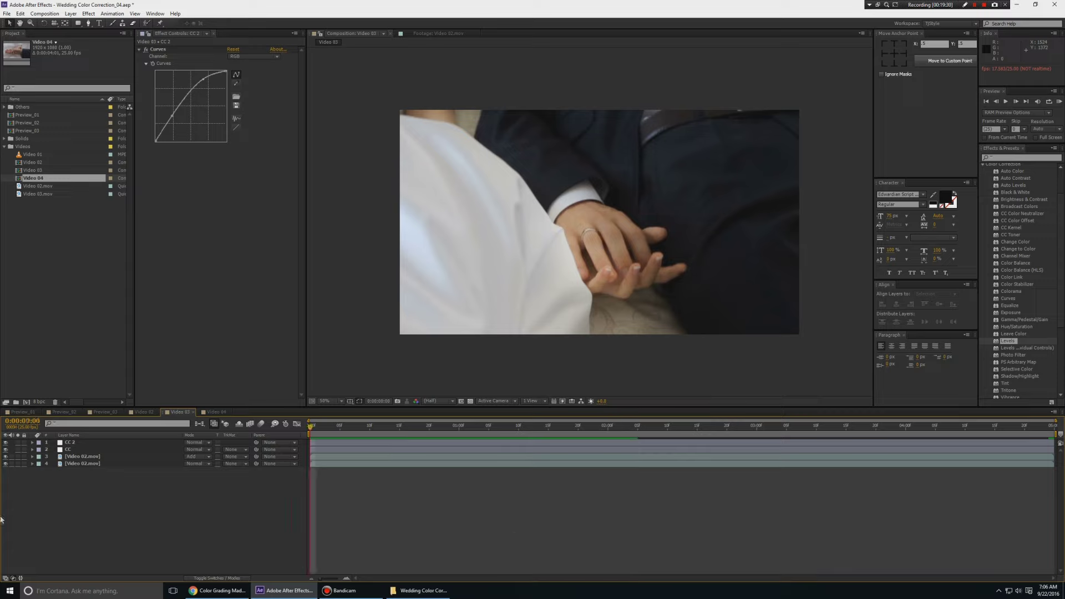
left_click(18, 464)
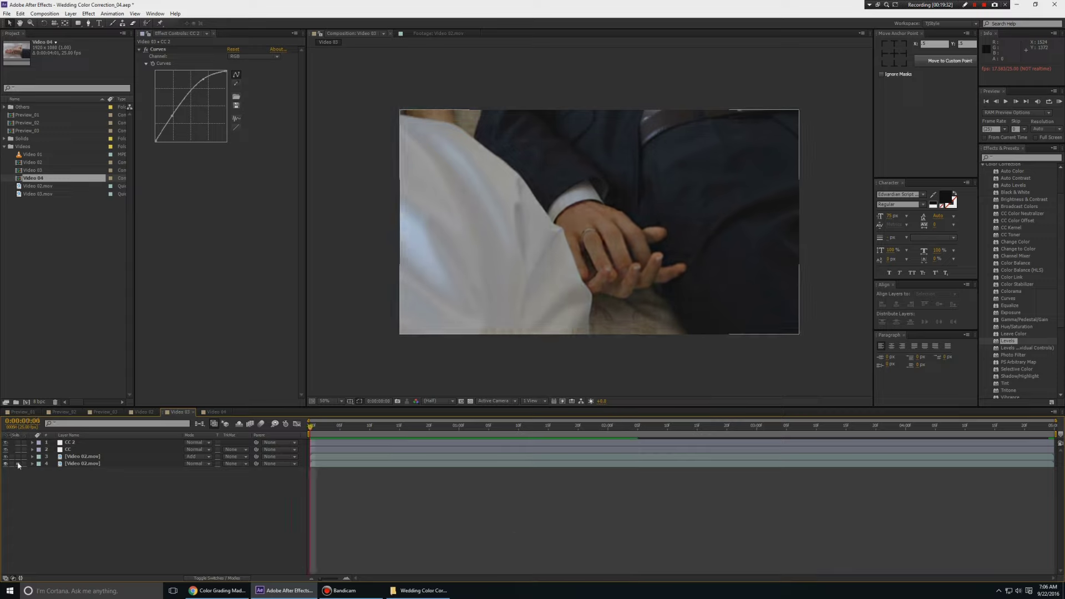
left_click(17, 463)
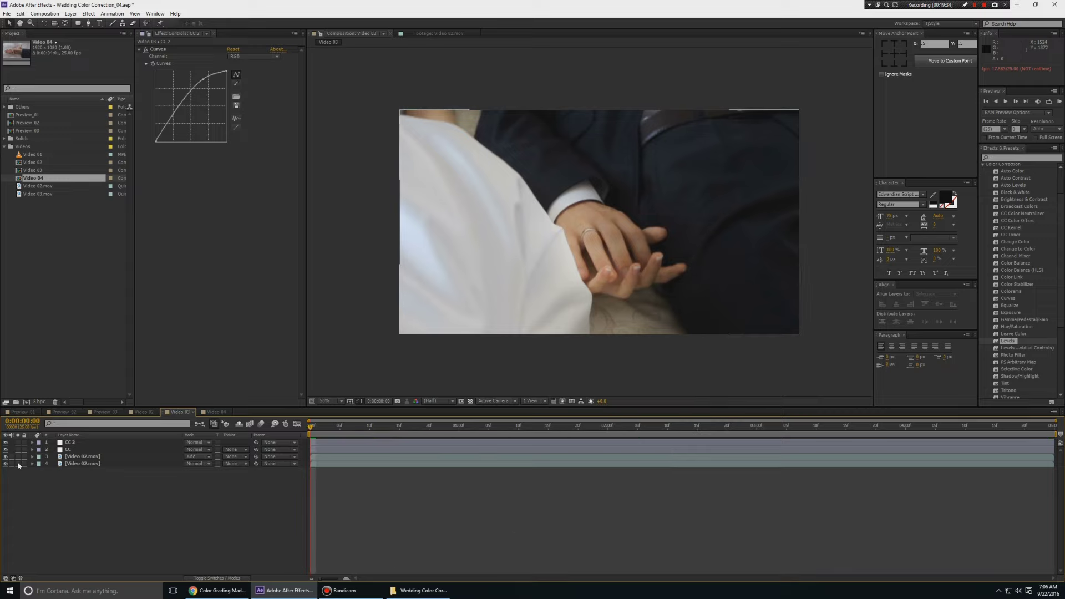
In Video 02, solo layer 3 on and off against the grade, stop playback, then switch to Video 04
left_click(128, 414)
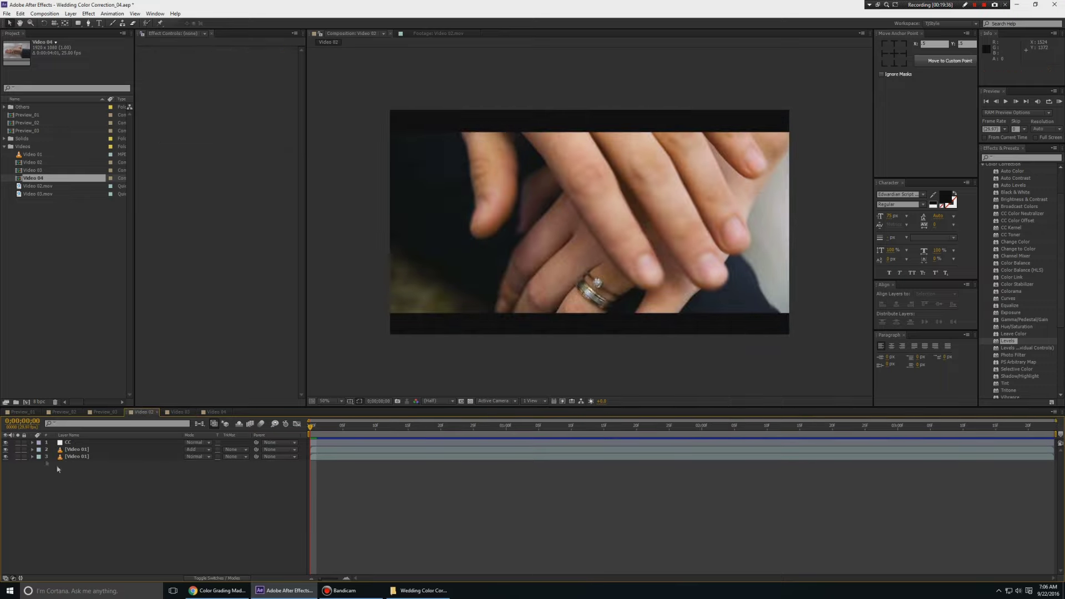
left_click(18, 457)
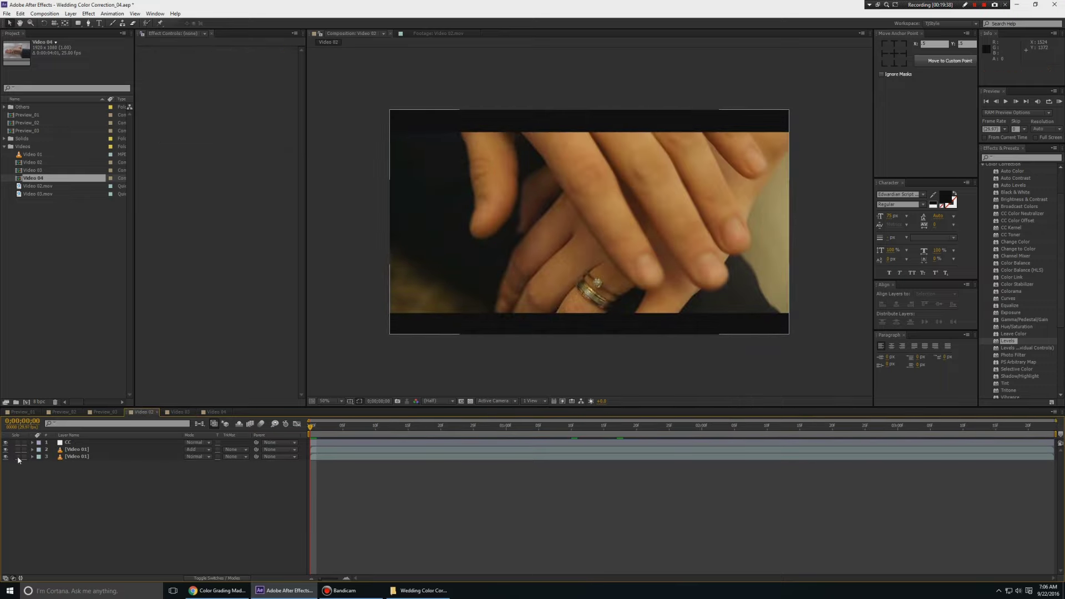
left_click(18, 458)
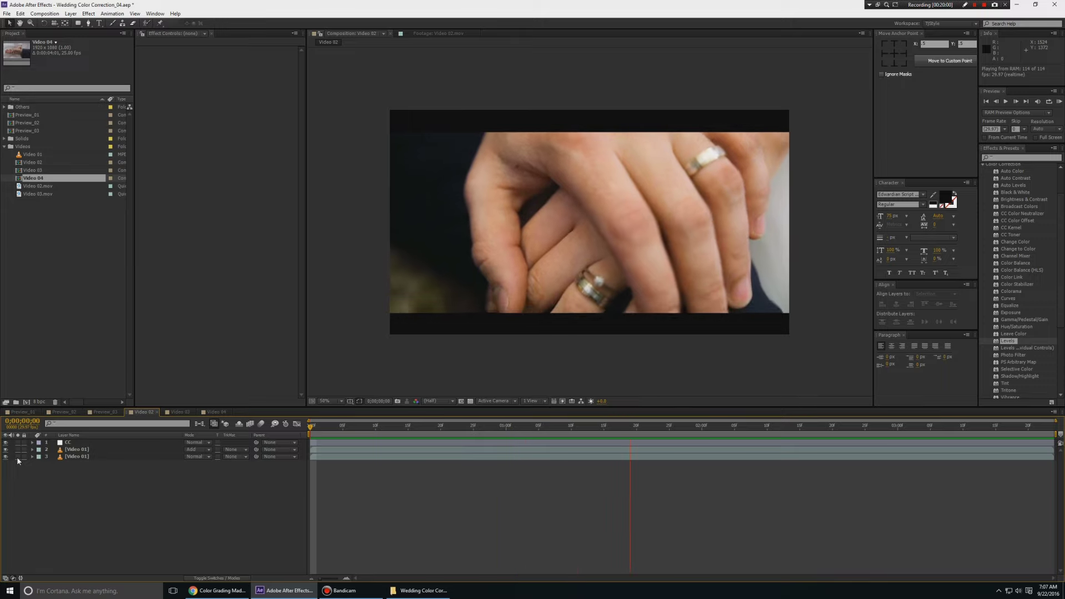
key("space")
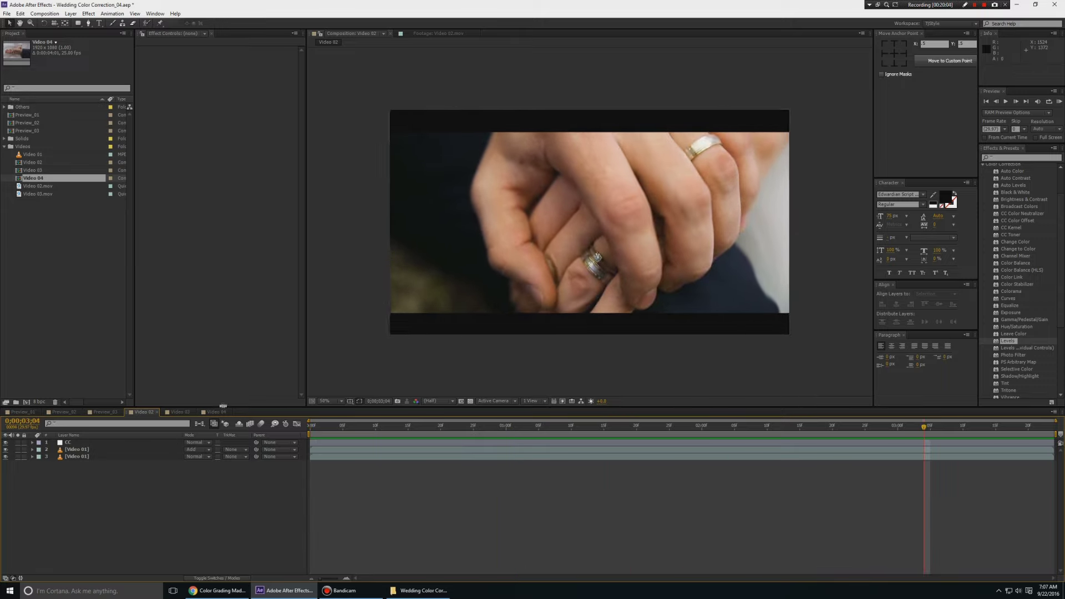
left_click(214, 412)
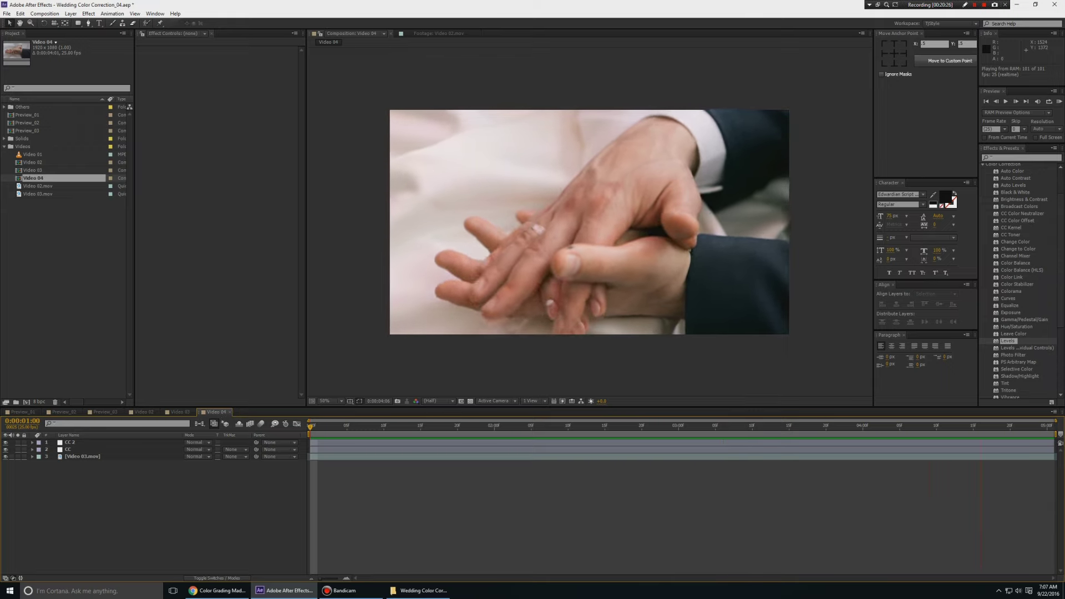
scroll(1020, 383, "down", 1)
left_click_drag(1009, 378, 71, 443)
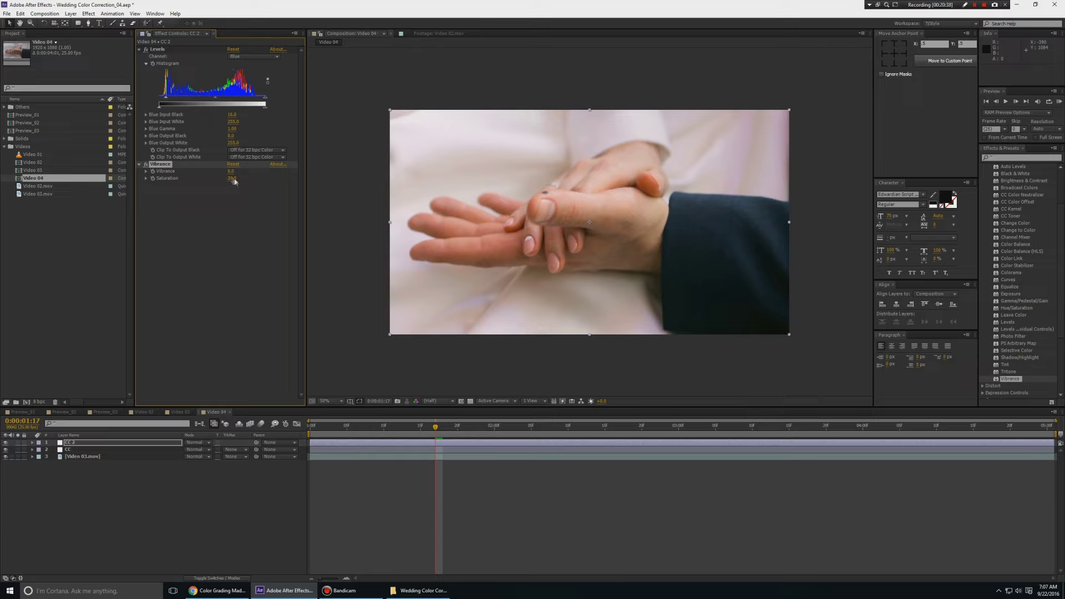
key("ctrl+z")
key("Delete")
key("space")
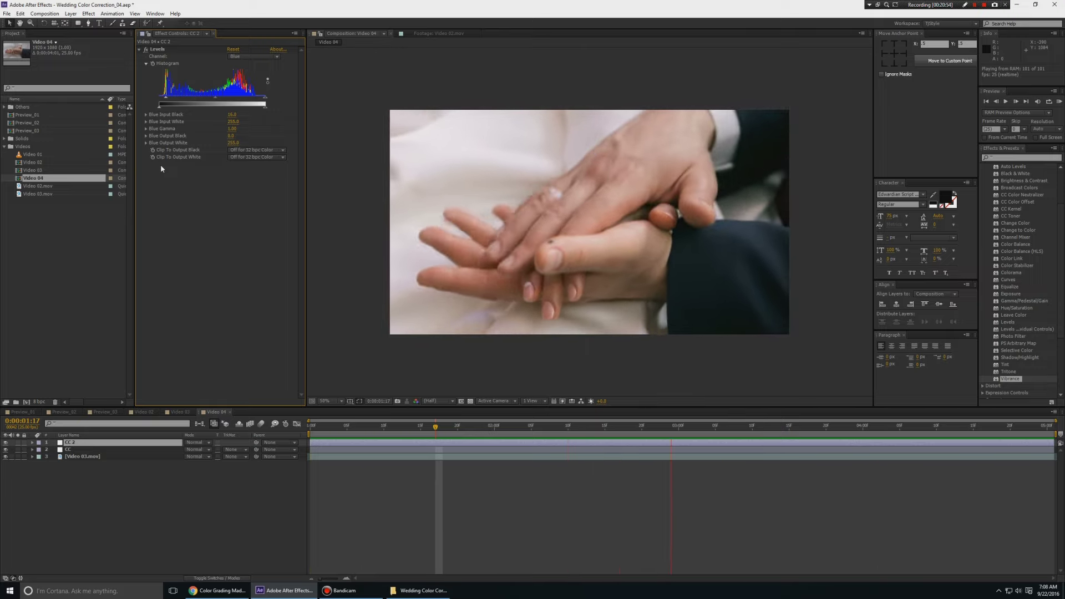
left_click(211, 412)
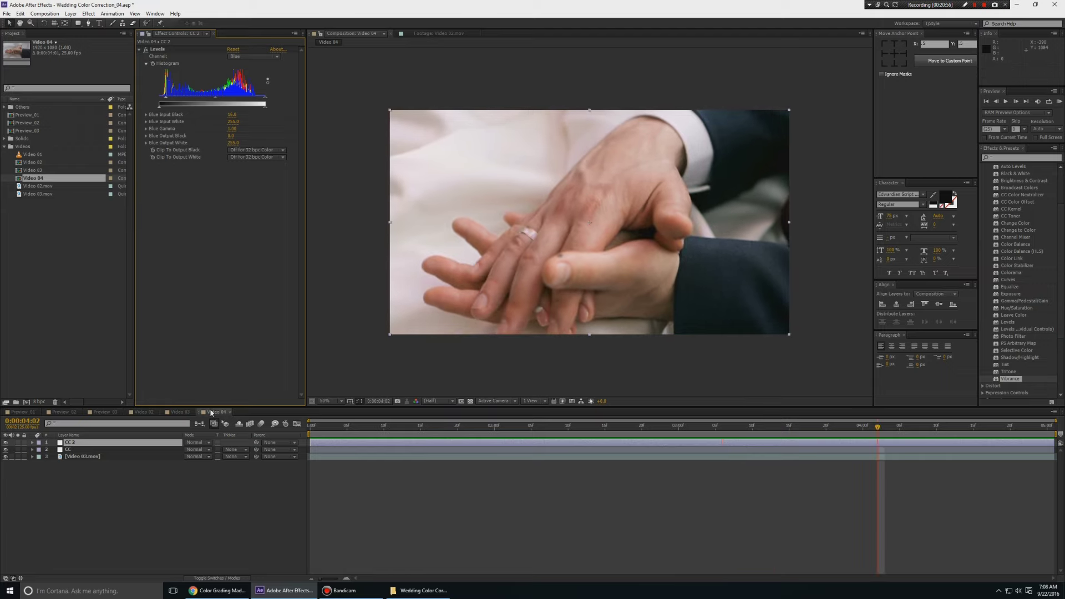
key("KP_0")
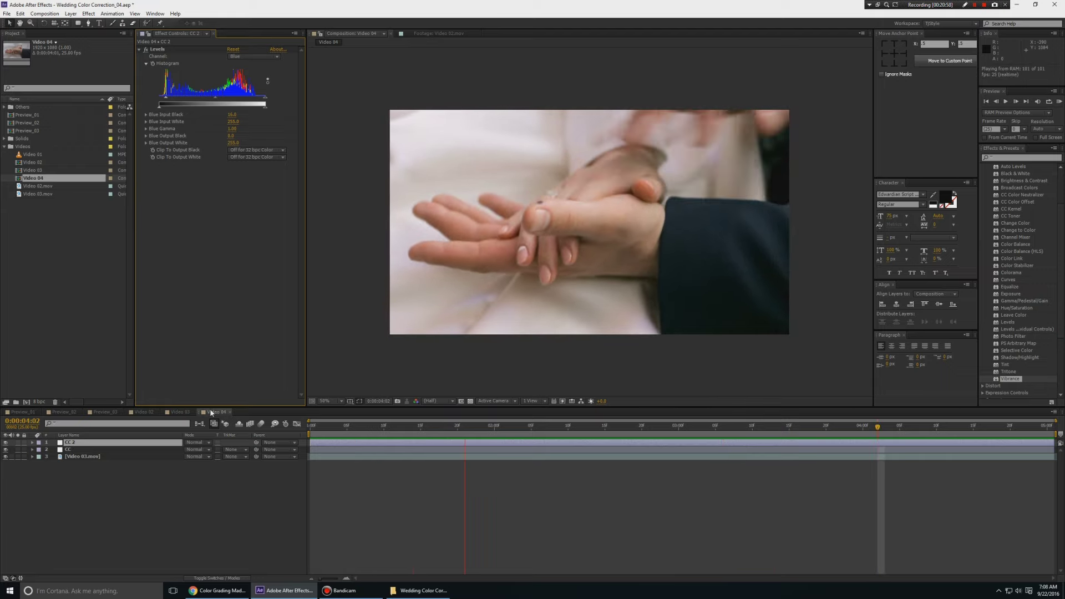